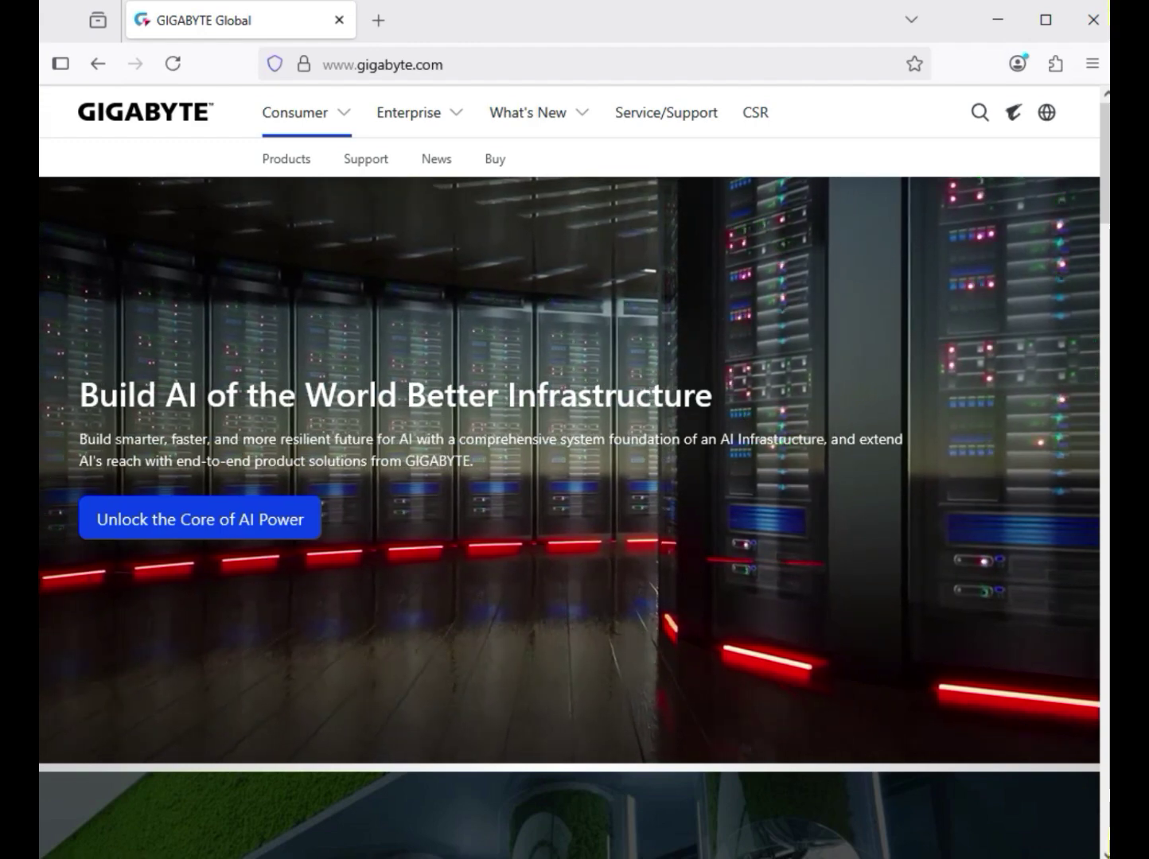
Search the GIGABYTE site for "B650 GAMING X AX V2" and open the motherboard's rev. 1.x product page.
left_click(979, 112)
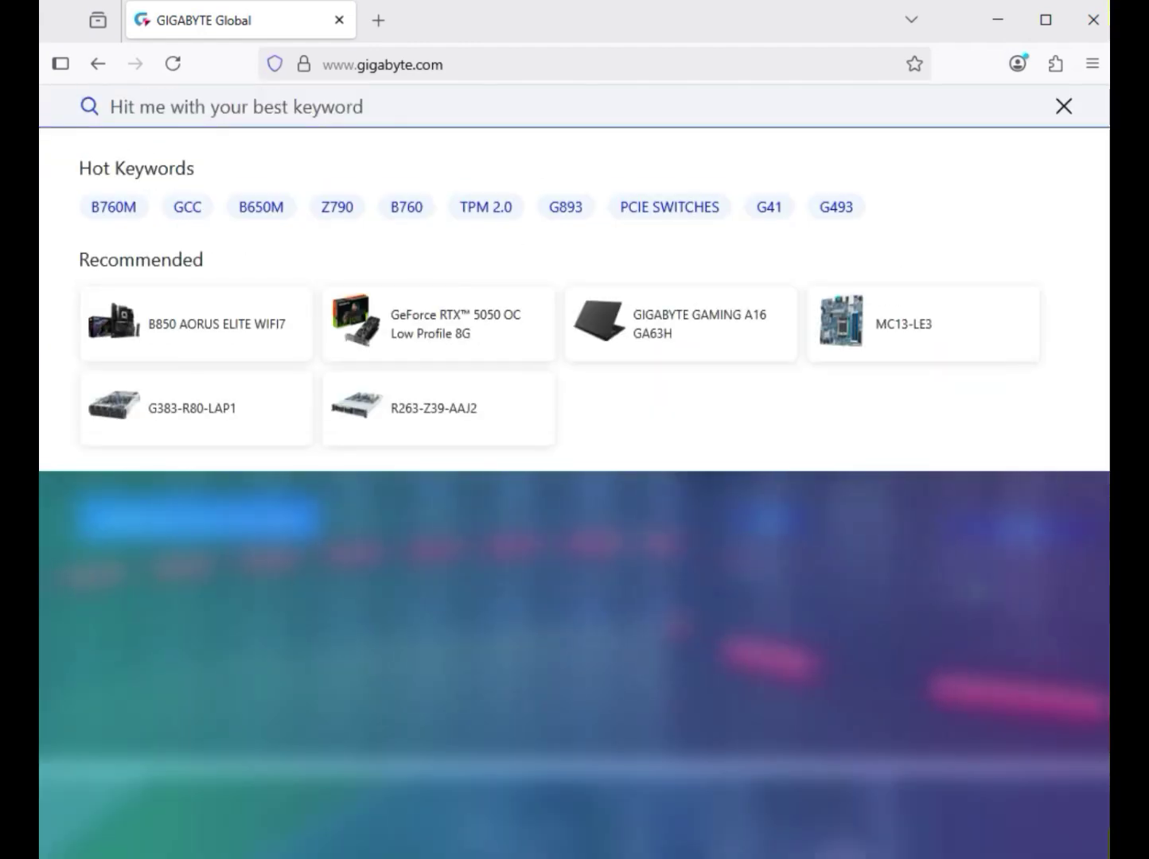
type("B650 GAMING X AX V2")
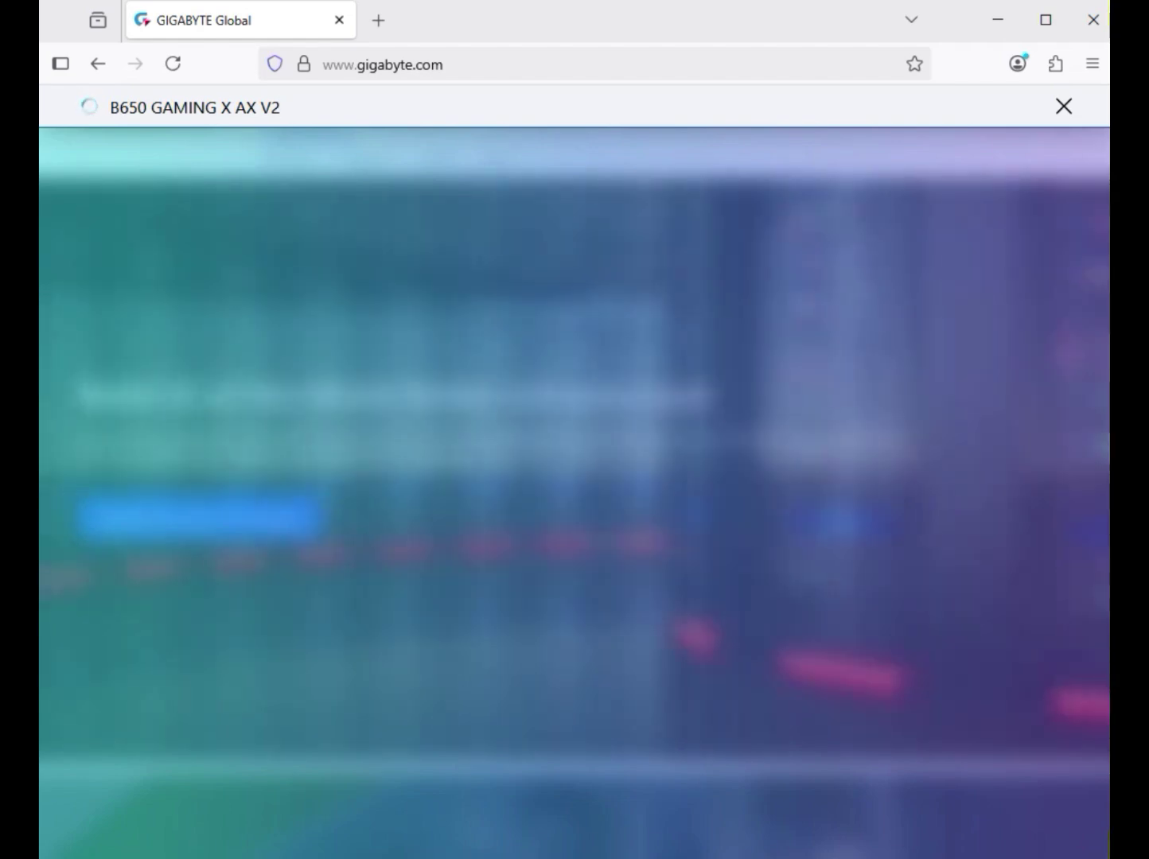
key("Return")
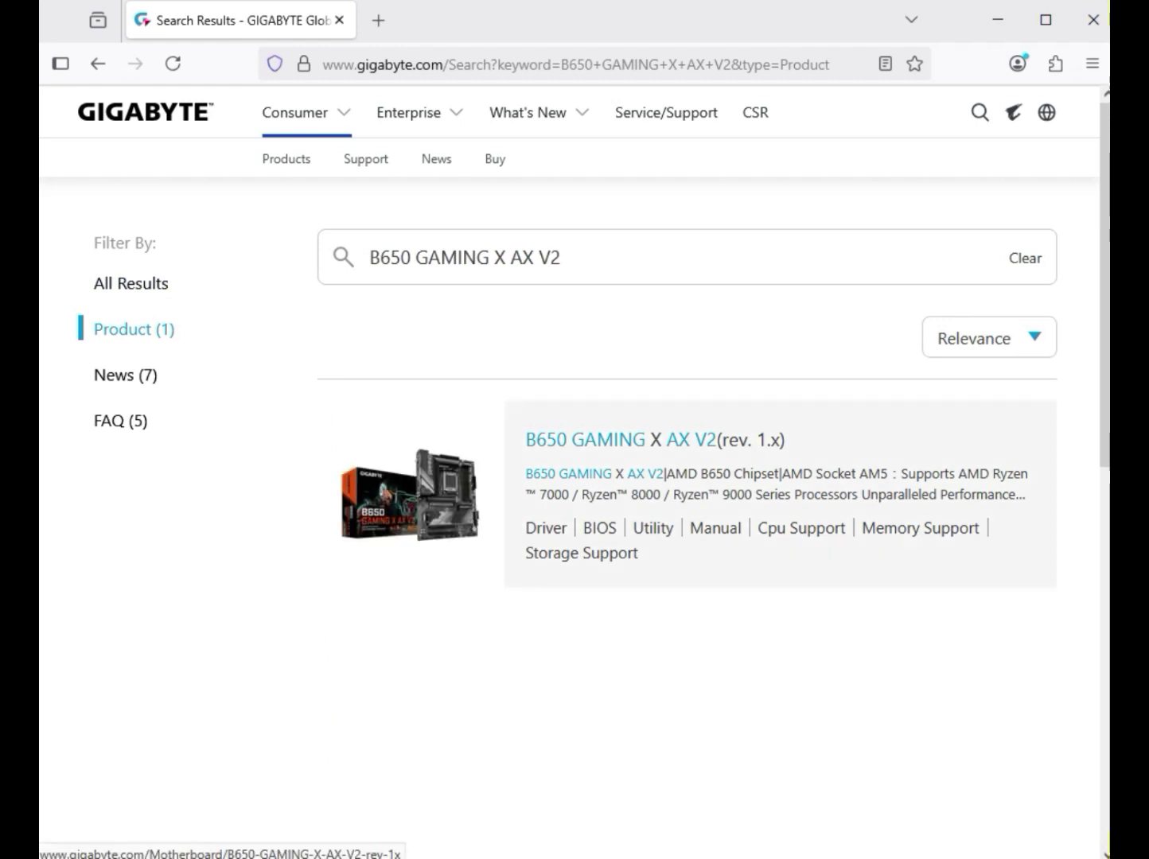
left_click(409, 494)
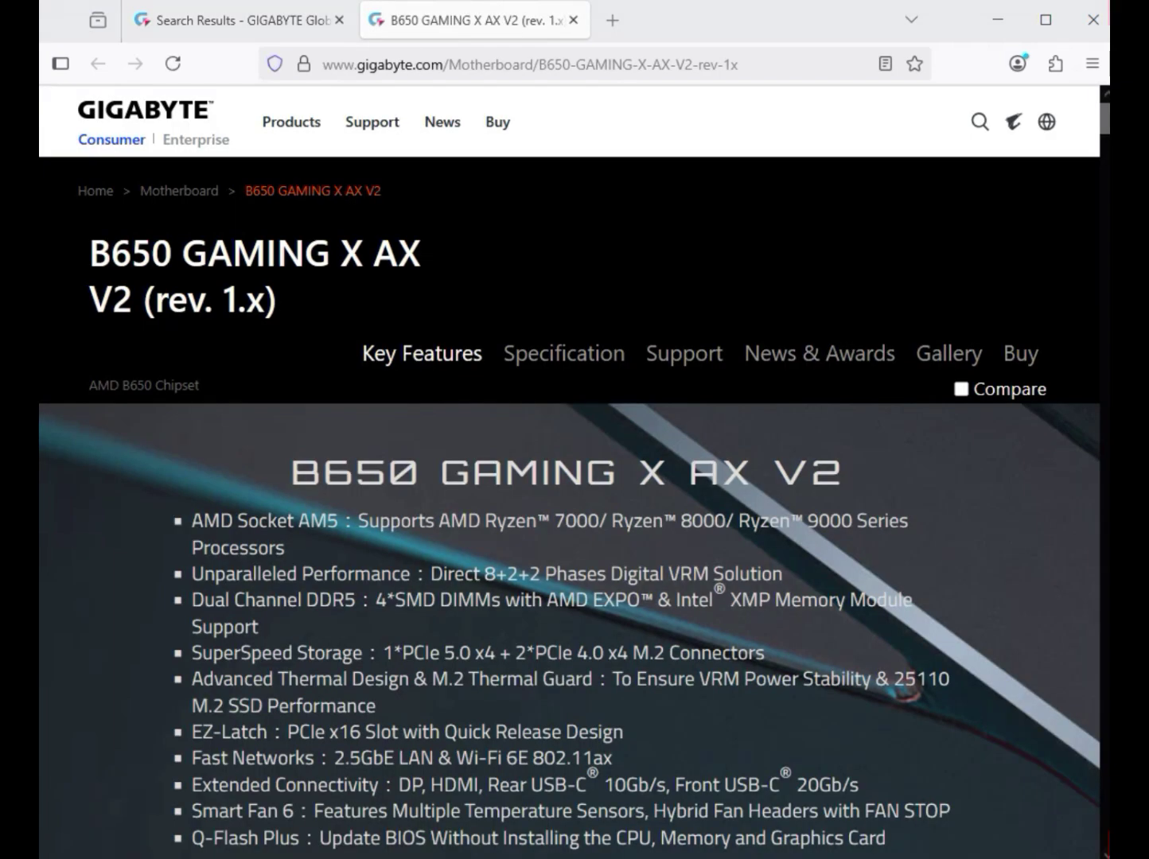
Open the motherboard's support downloads and set the driver OS to Windows 11 64bit.
left_click(684, 354)
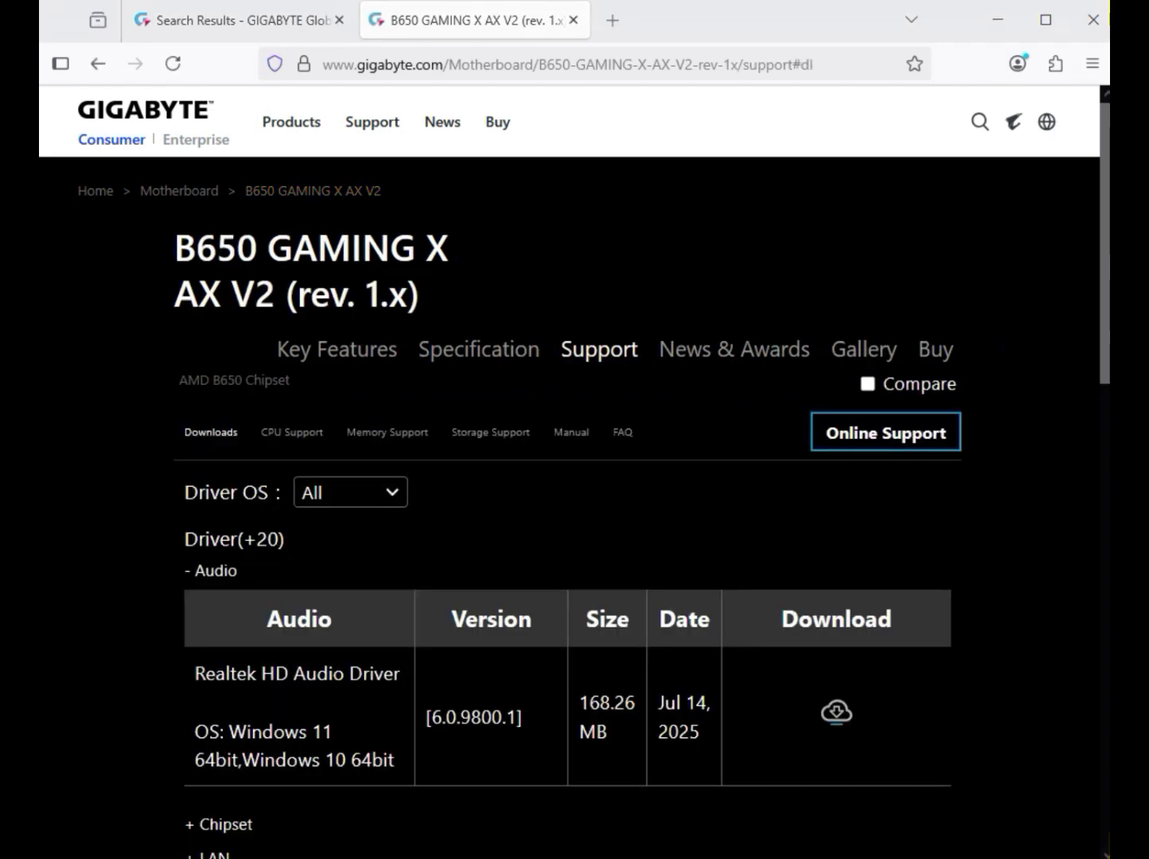
key("alt+Down")
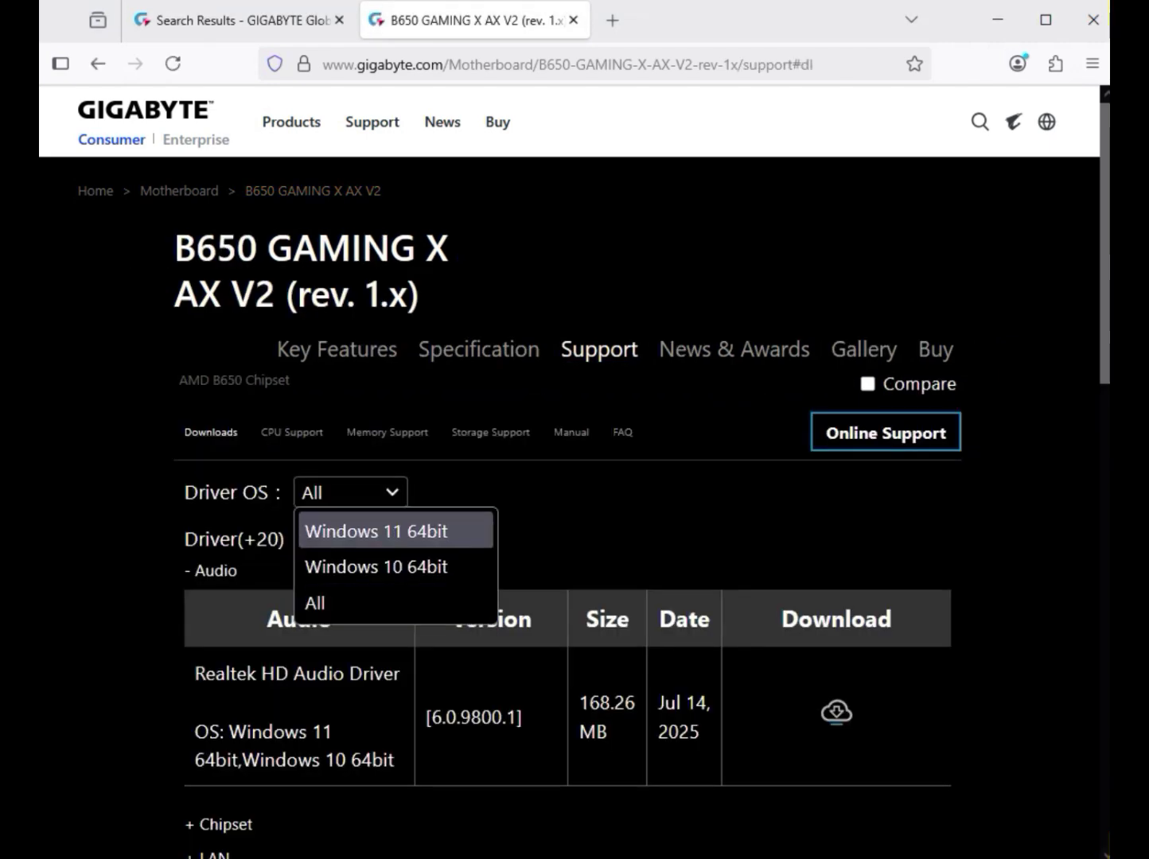
key("Return")
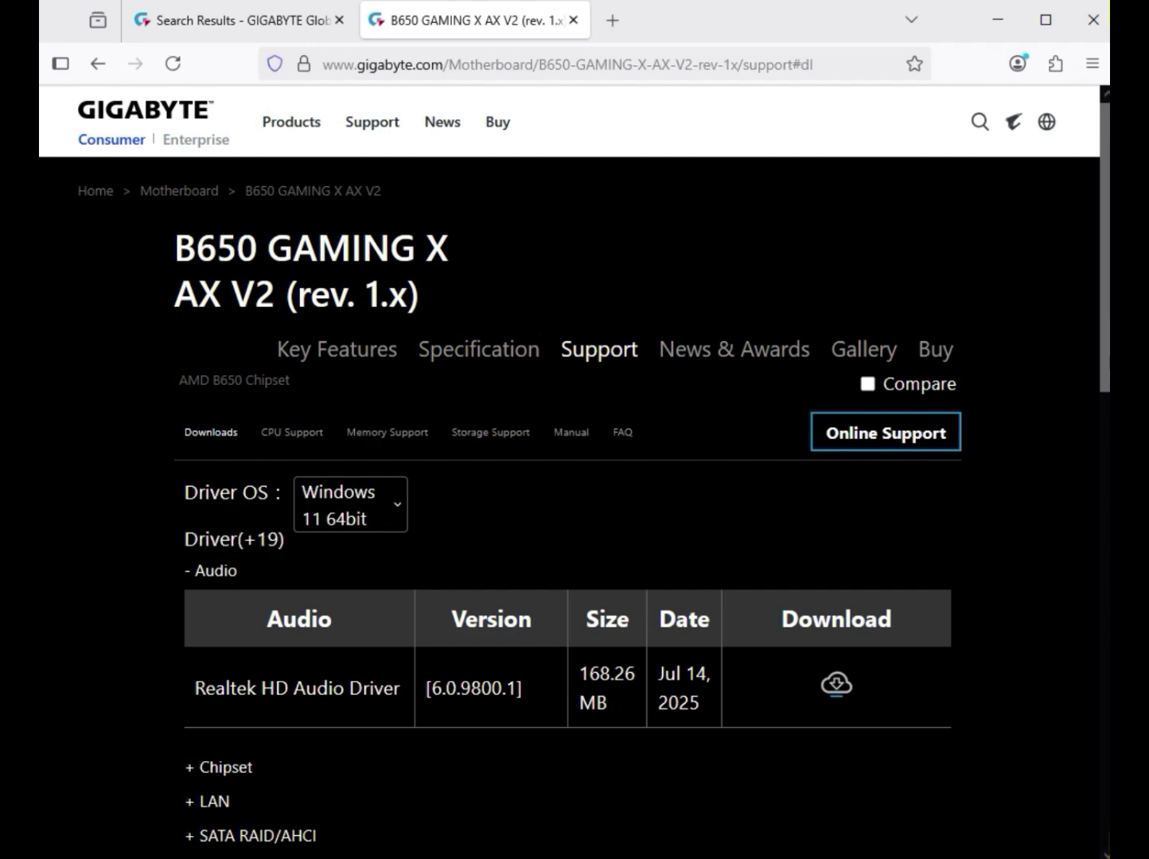
Download the Realtek HD Audio Driver from the Audio section and dismiss the download notification.
left_click_drag(205, 570, 238, 571)
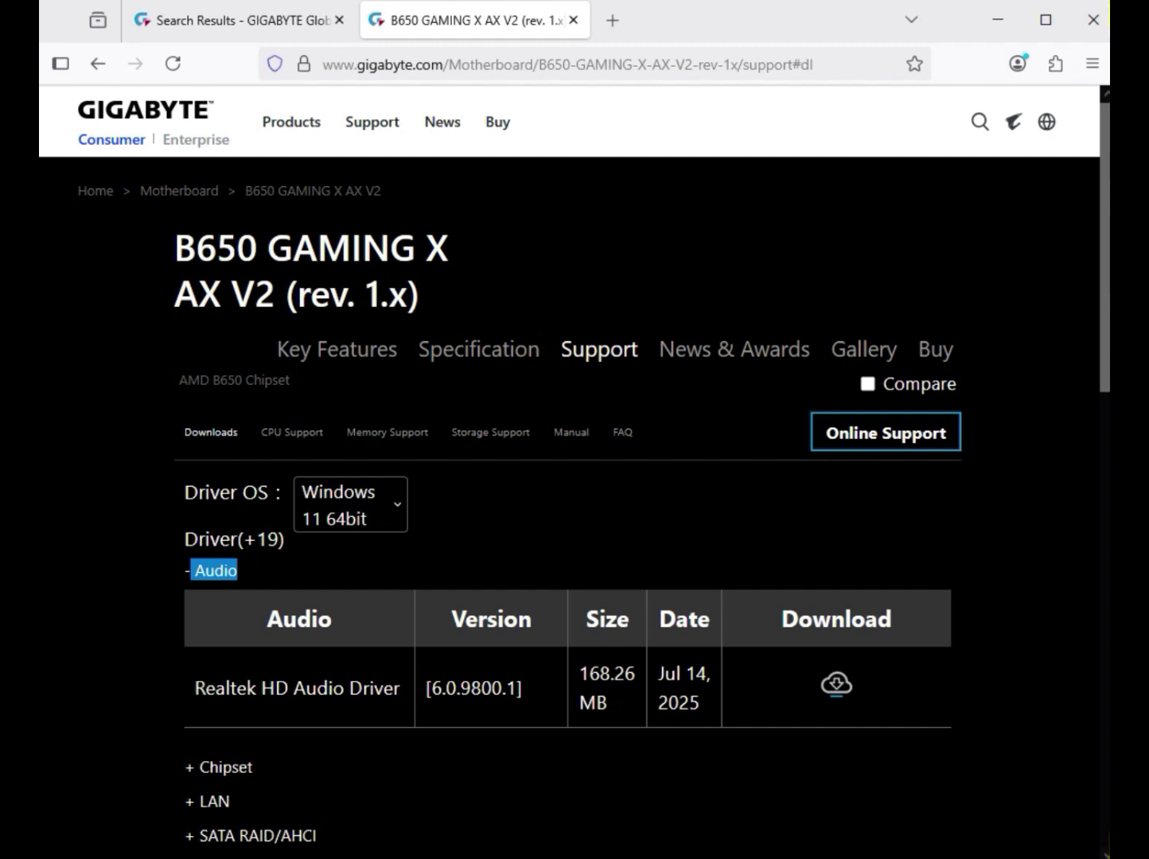
left_click_drag(273, 688, 393, 688)
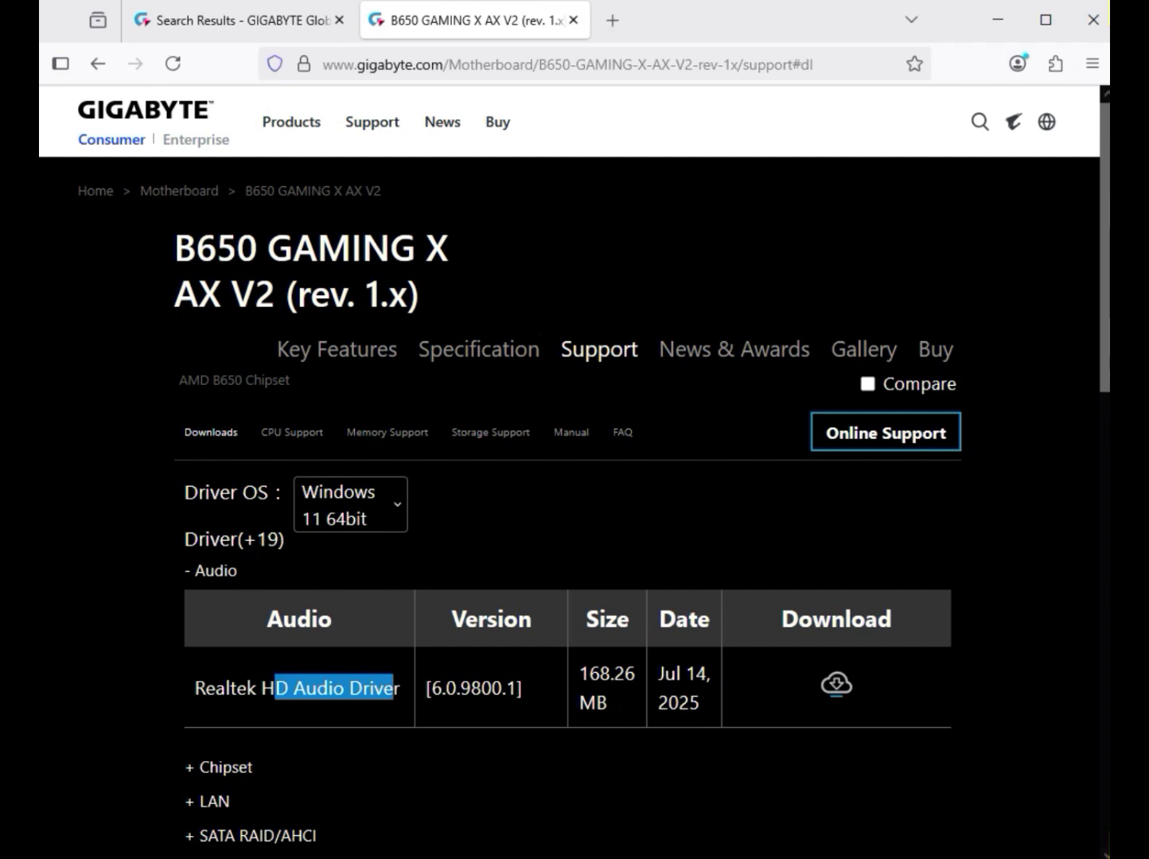
left_click(837, 684)
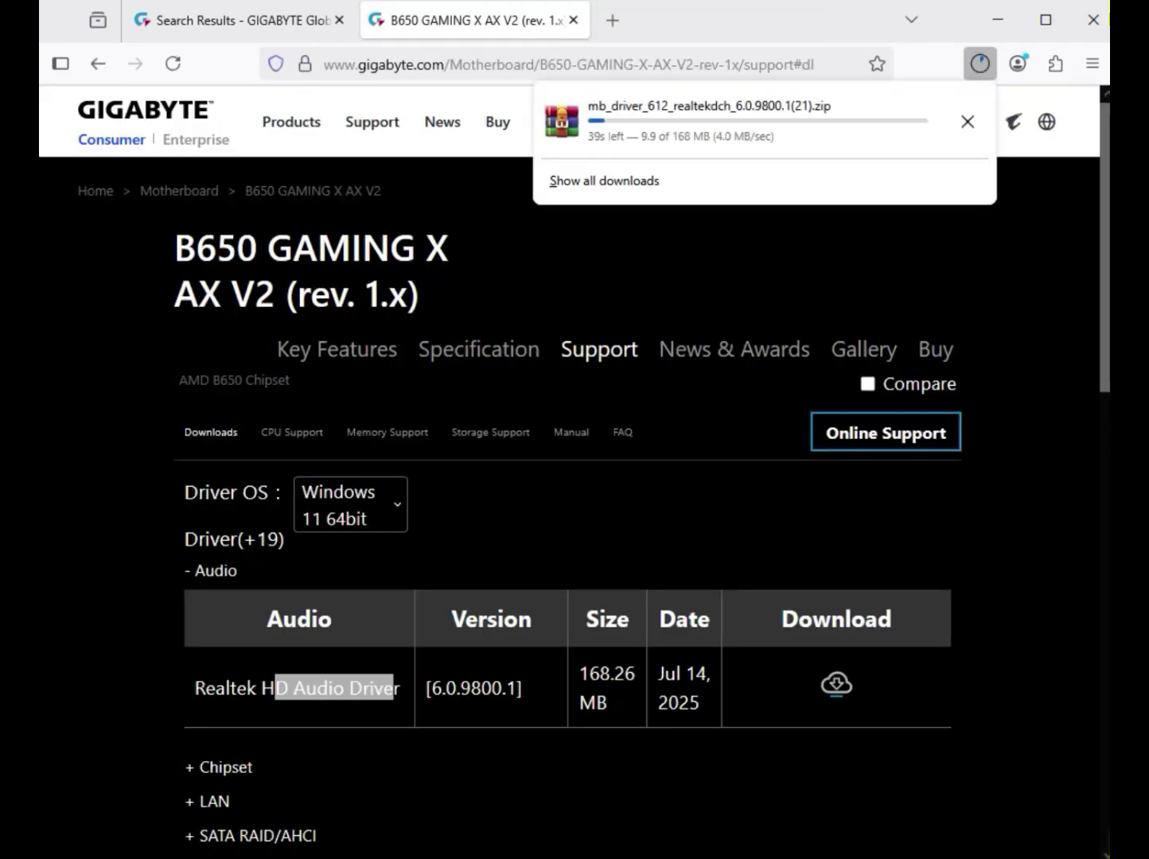
key("Escape")
Expand the Chipset driver section and download the AMD Chipset Driver, version 7.03.21.2116.
scroll(574, 469, "down", 1)
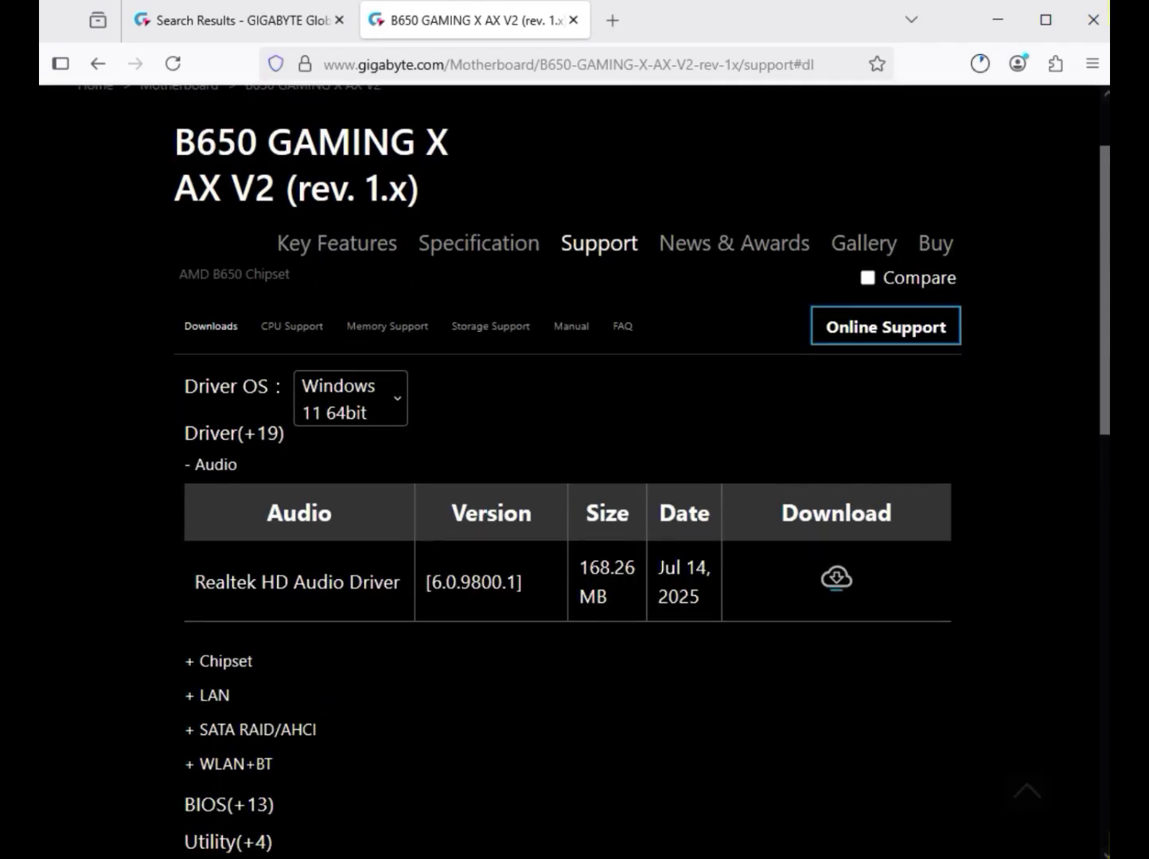
double_click(225, 661)
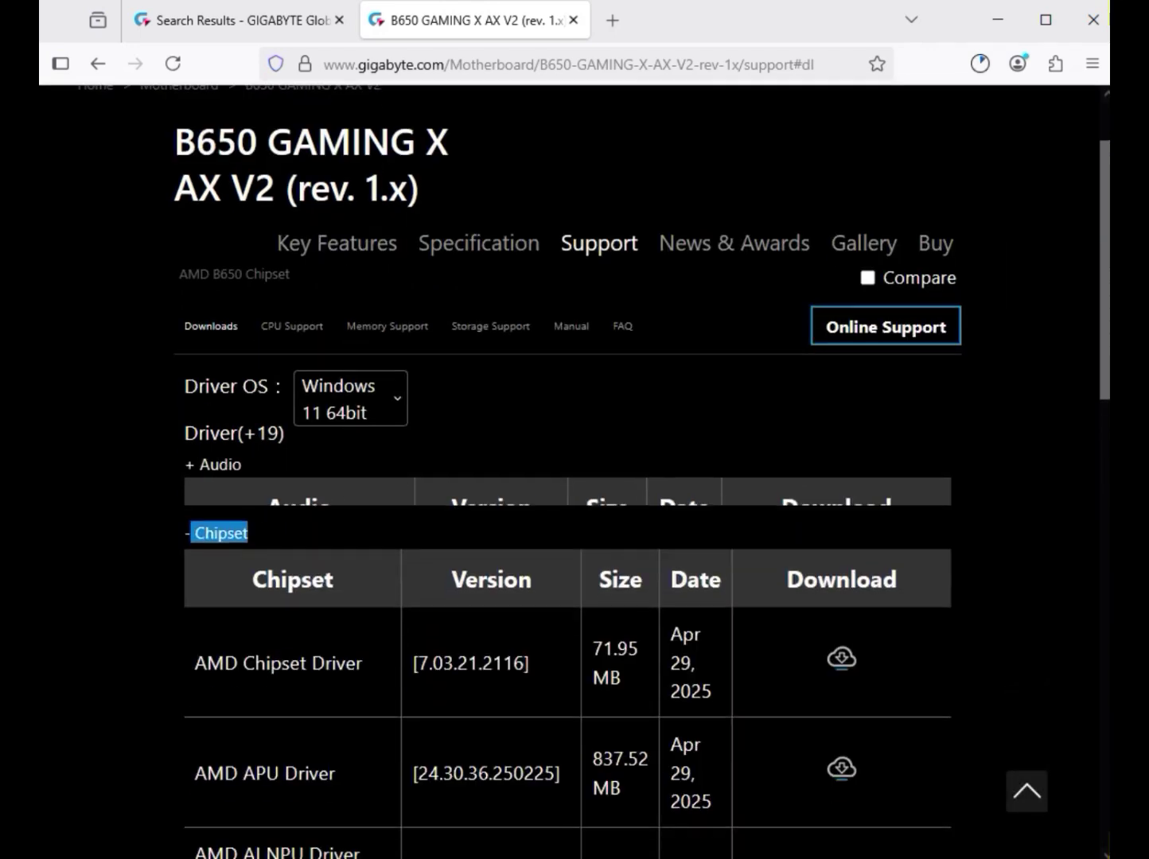
left_click_drag(194, 631, 363, 631)
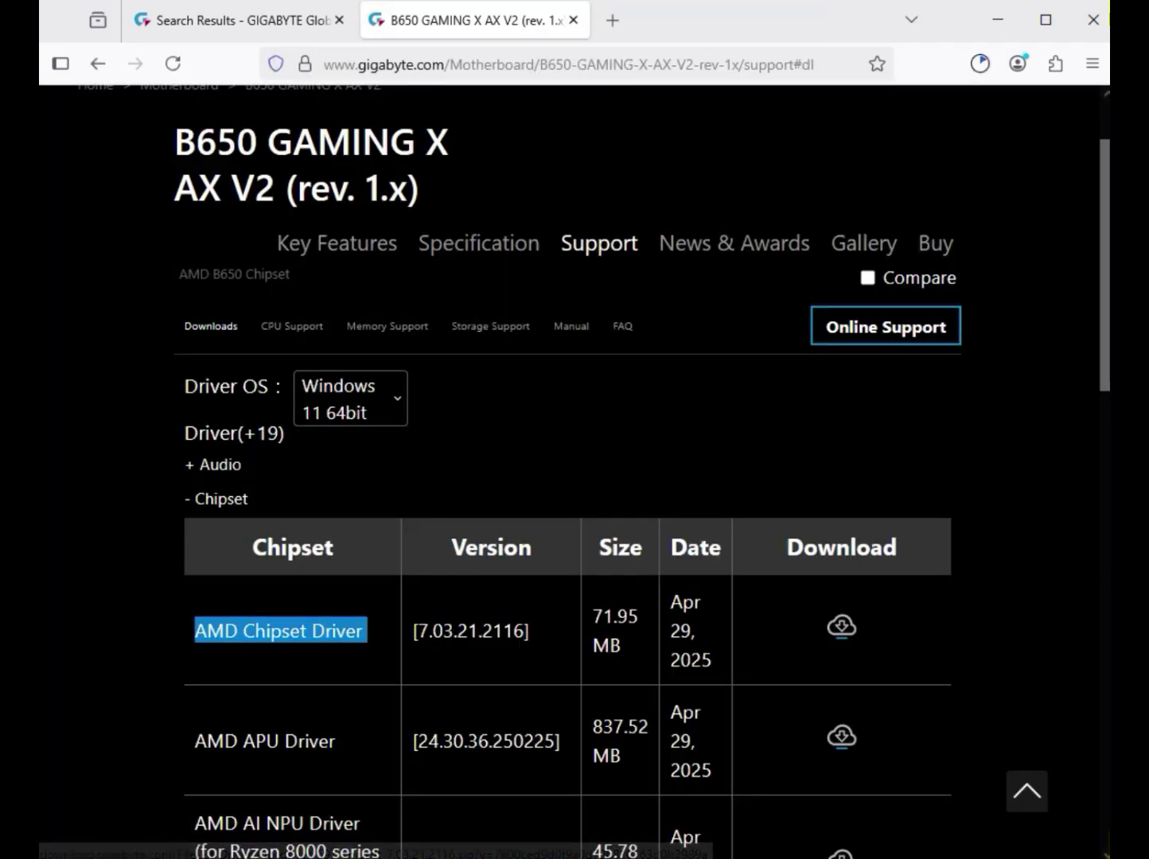
Expand the LAN driver section and download the Realtek LAN Driver, version 11.24.0318.2025.
scroll(363, 631, "down", 3)
scroll(567, 517, "down", 1)
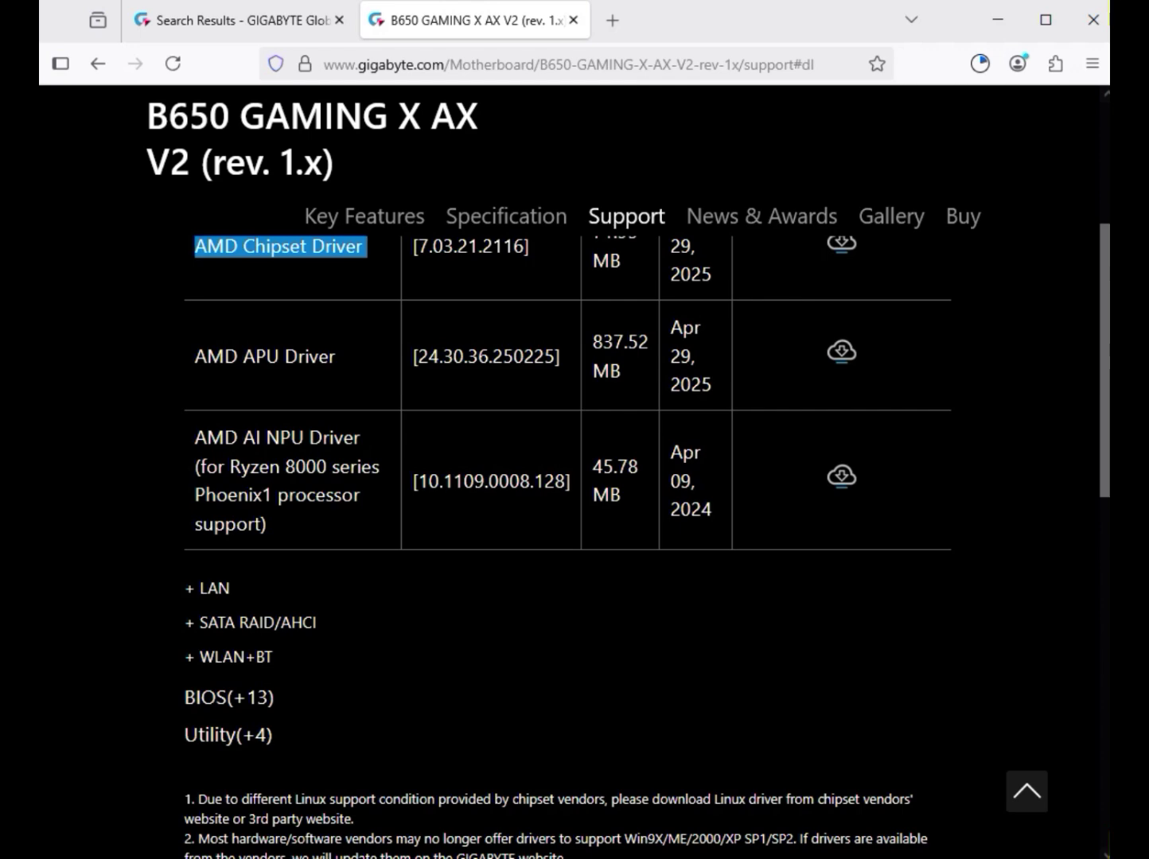
double_click(214, 588)
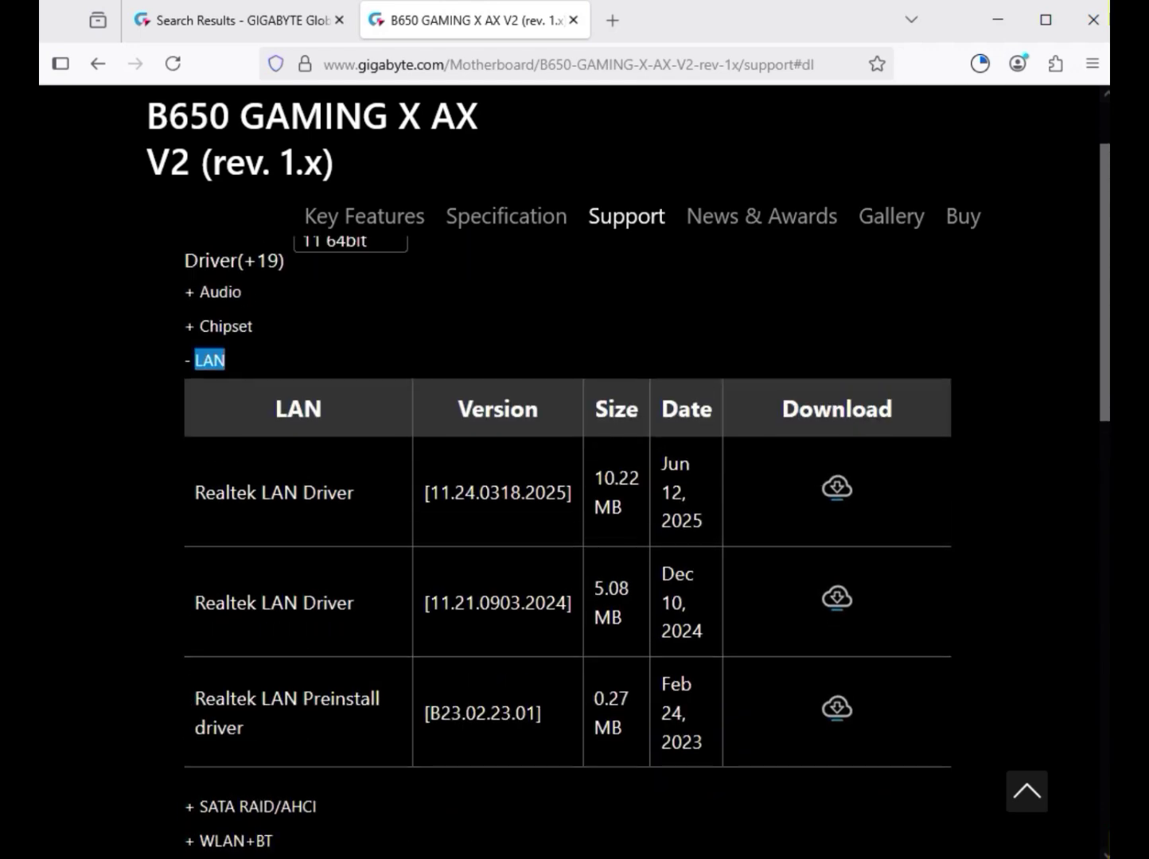
left_click_drag(195, 492, 359, 492)
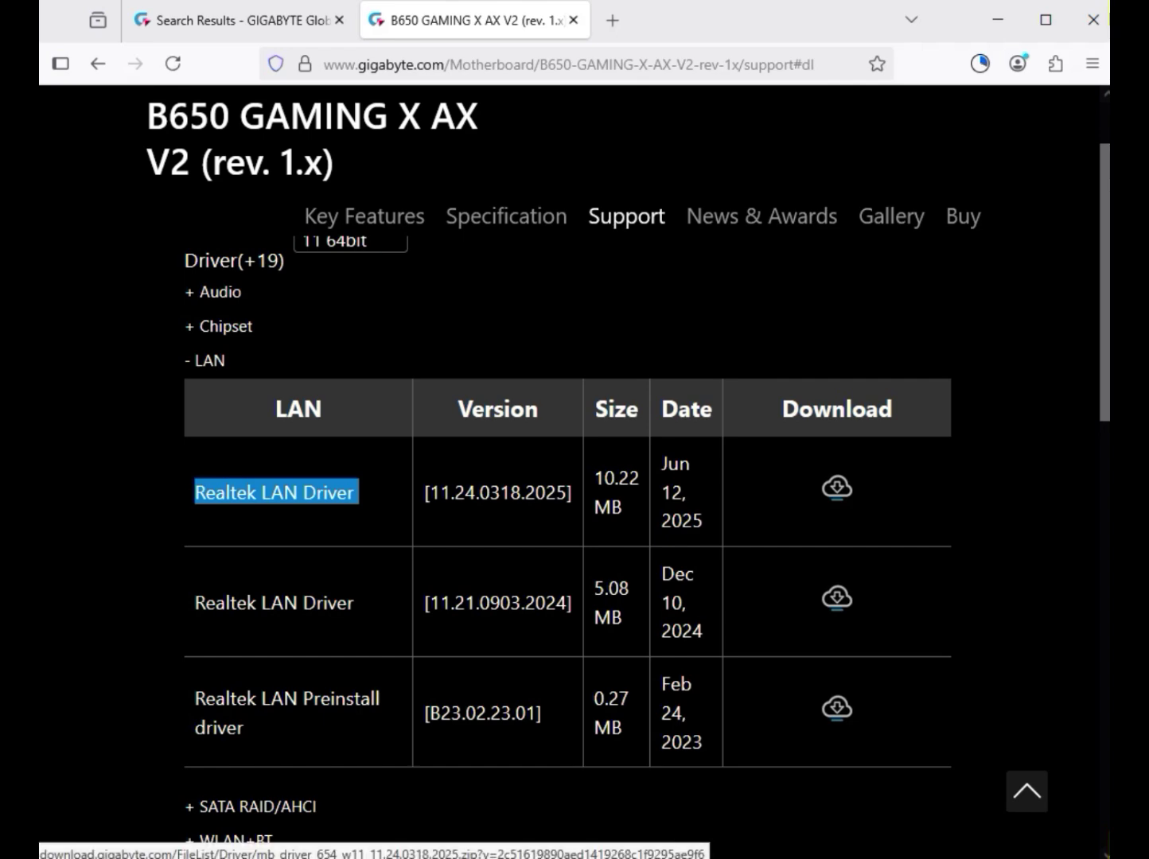
Expand the WLAN+BT section and download the Intel Bluetooth Driver 23.140.0.5 and Intel WIFI driver 23.130.0.6.
scroll(567, 478, "down", 3)
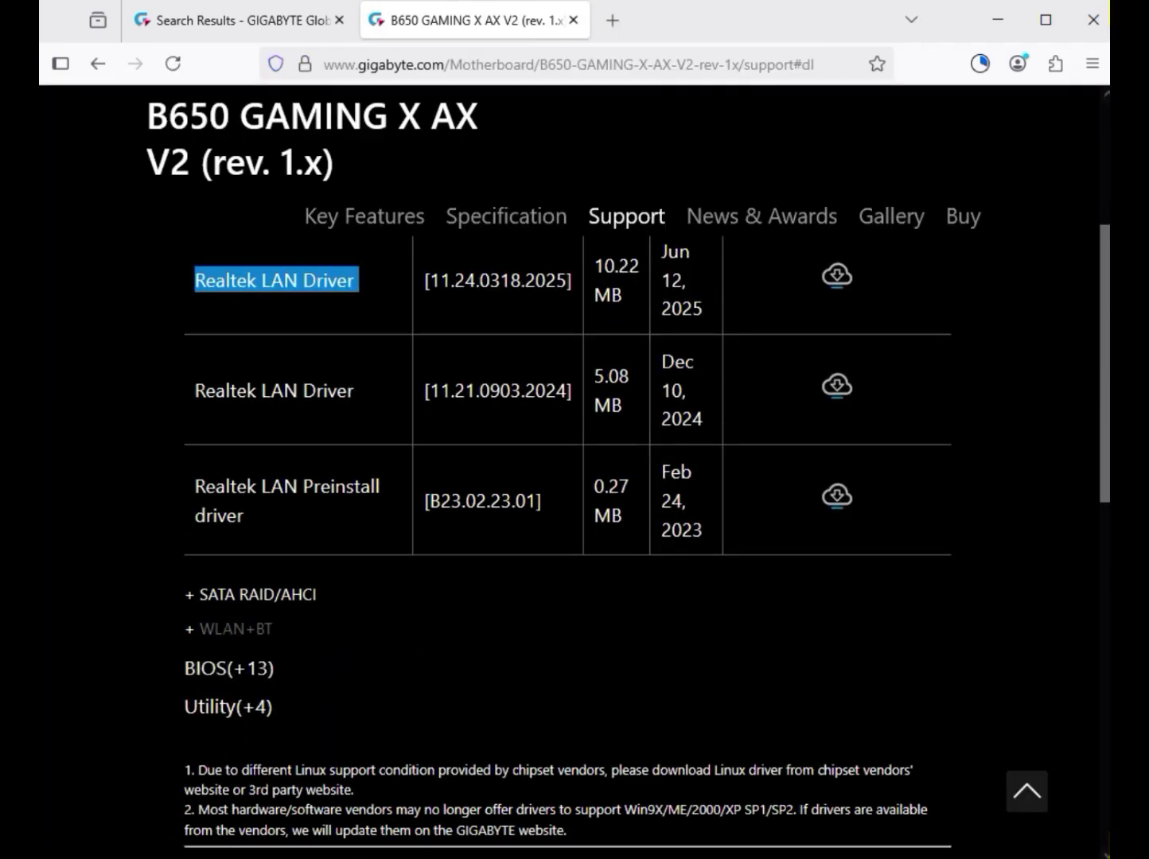
left_click(236, 628)
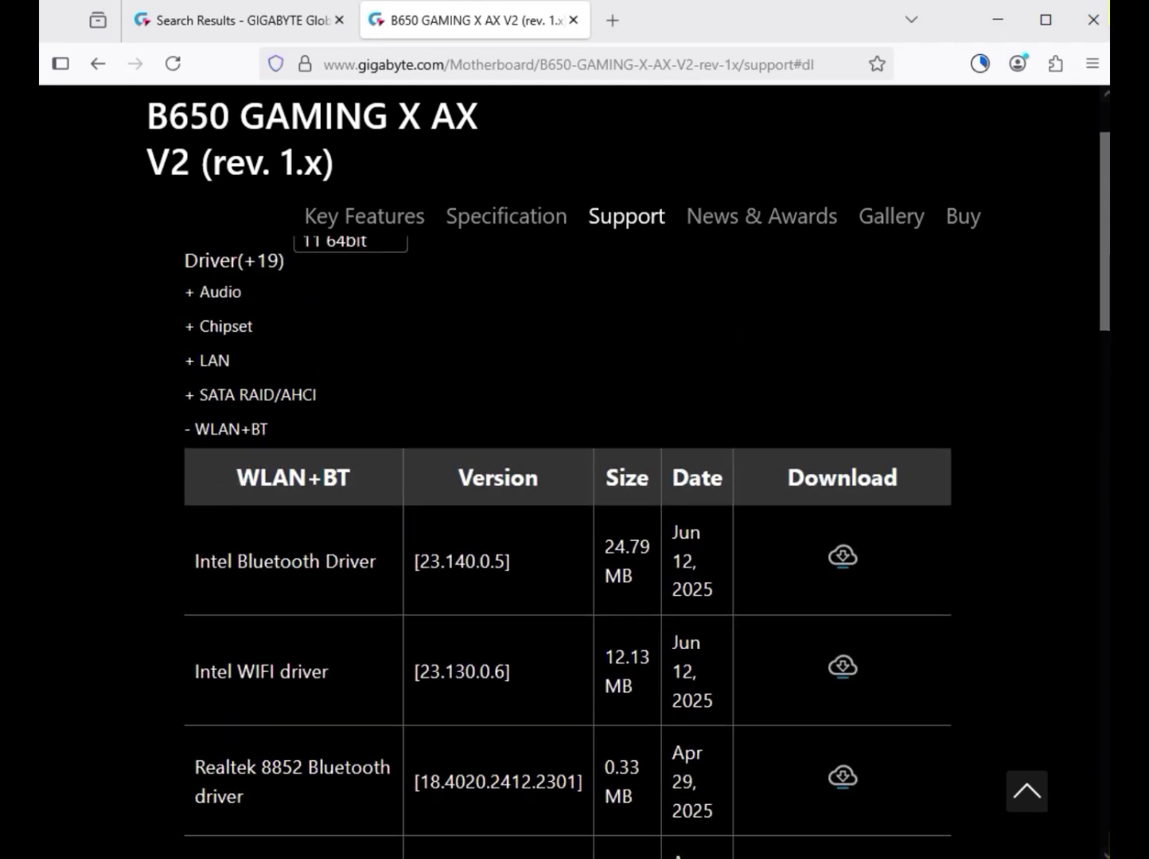
left_click_drag(232, 561, 380, 561)
left_click_drag(237, 672, 332, 672)
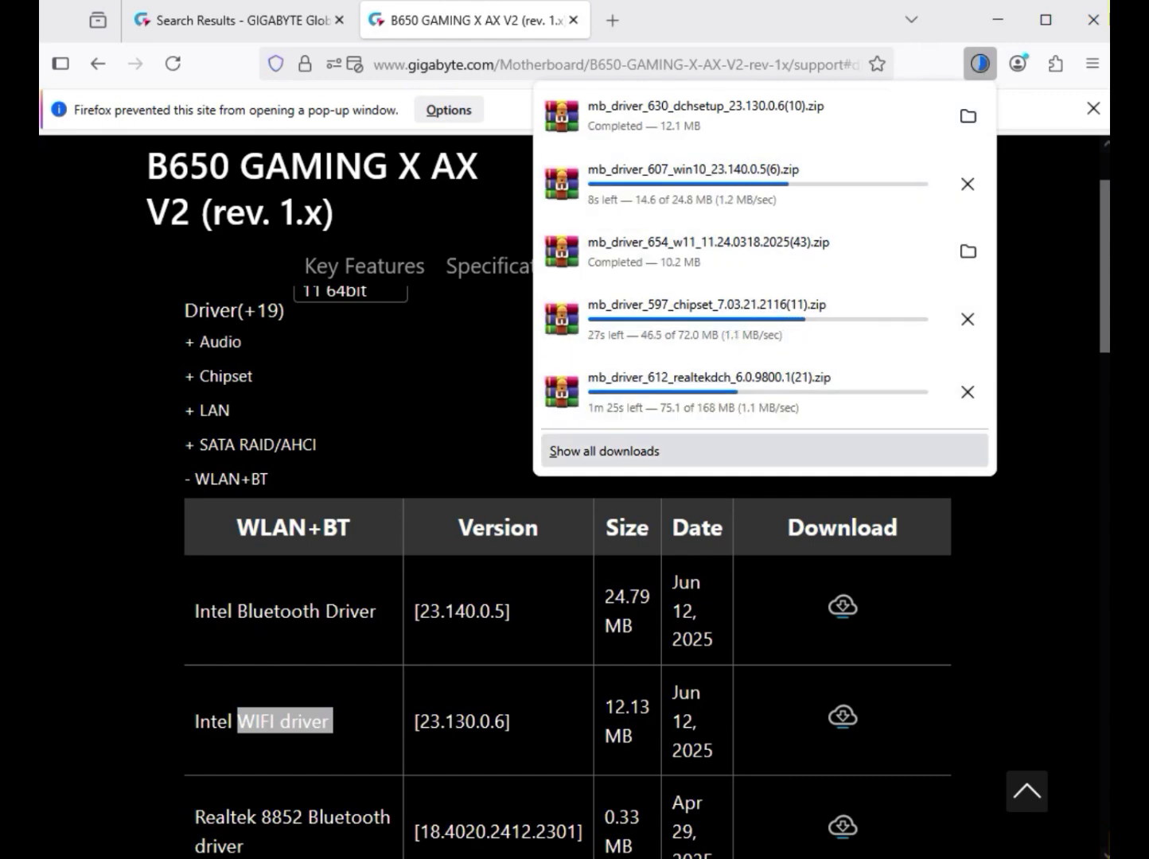
Show the completed LAN driver download in its folder and look over the downloaded driver files.
left_click(968, 251)
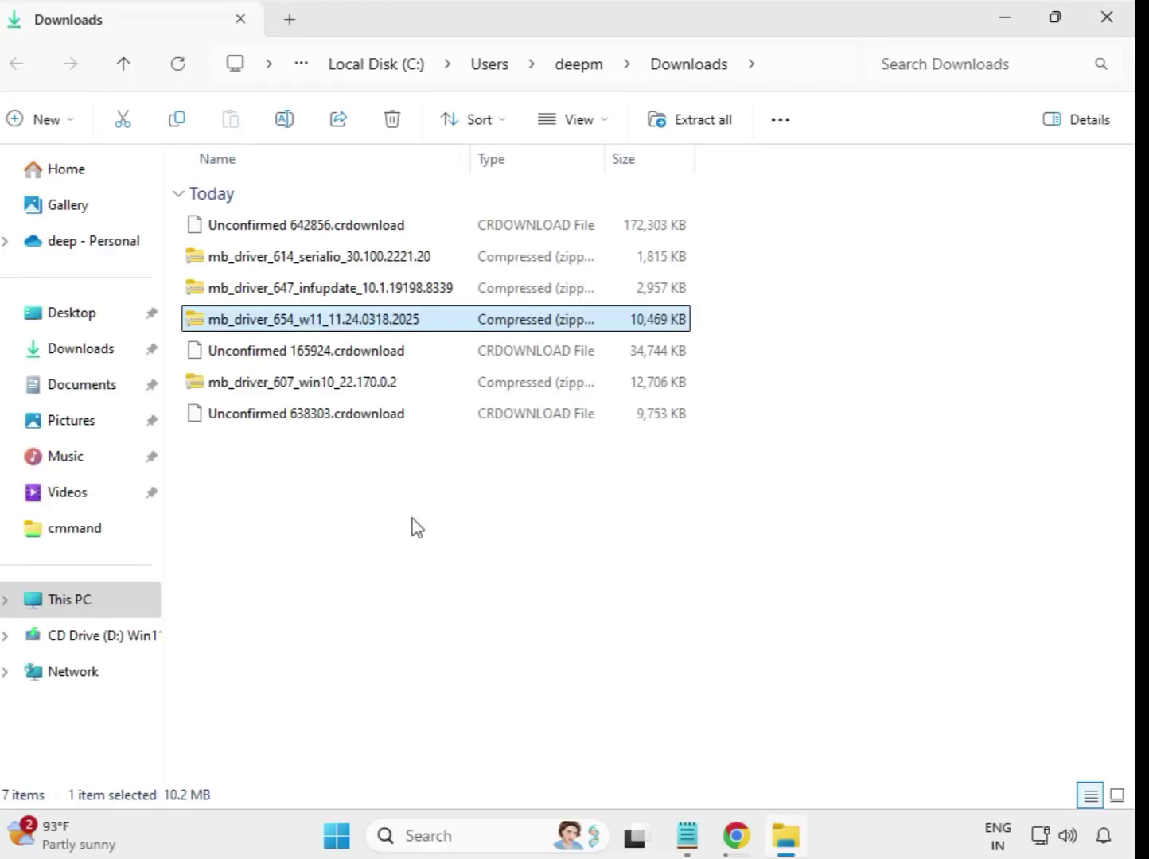
left_click_drag(424, 507, 389, 226)
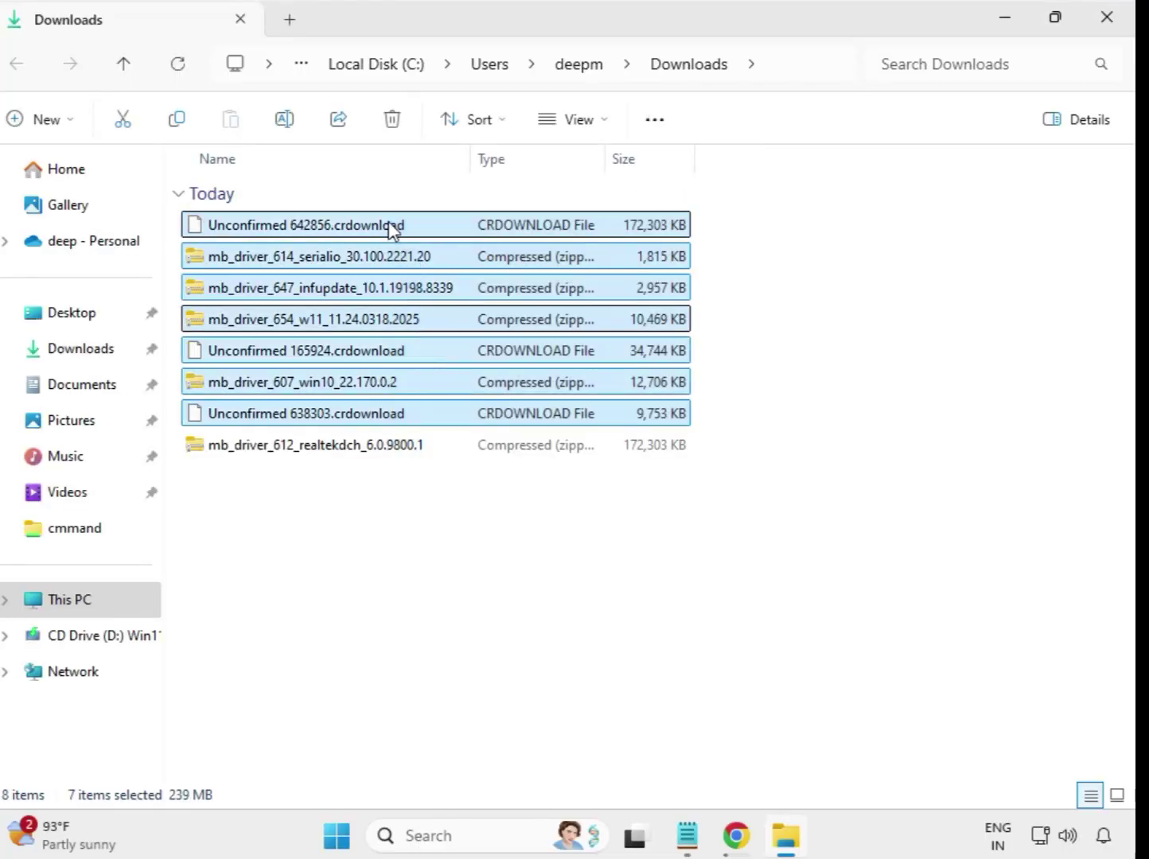
left_click(618, 533)
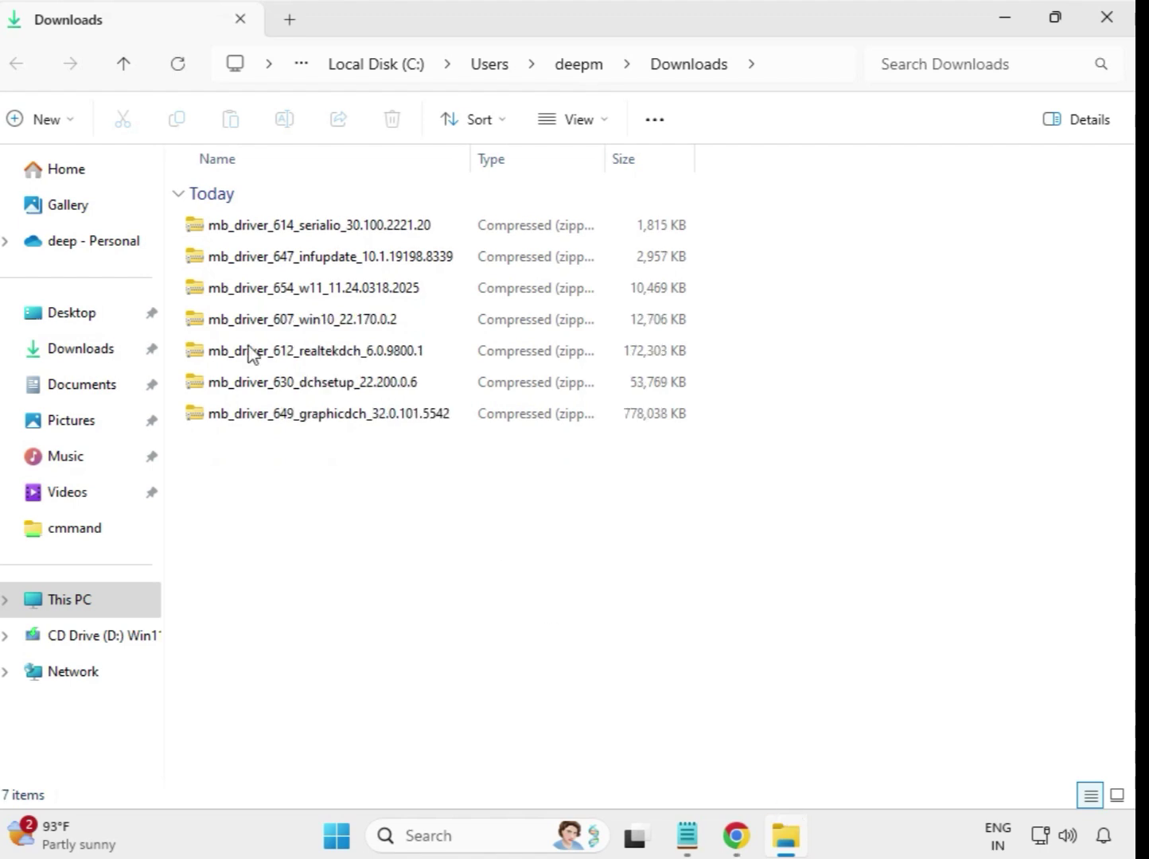
Extract the mb_driver_614_serialio_30.100.2221.20 archive into its default folder in Downloads and close the extracted folder's window.
left_click(294, 230)
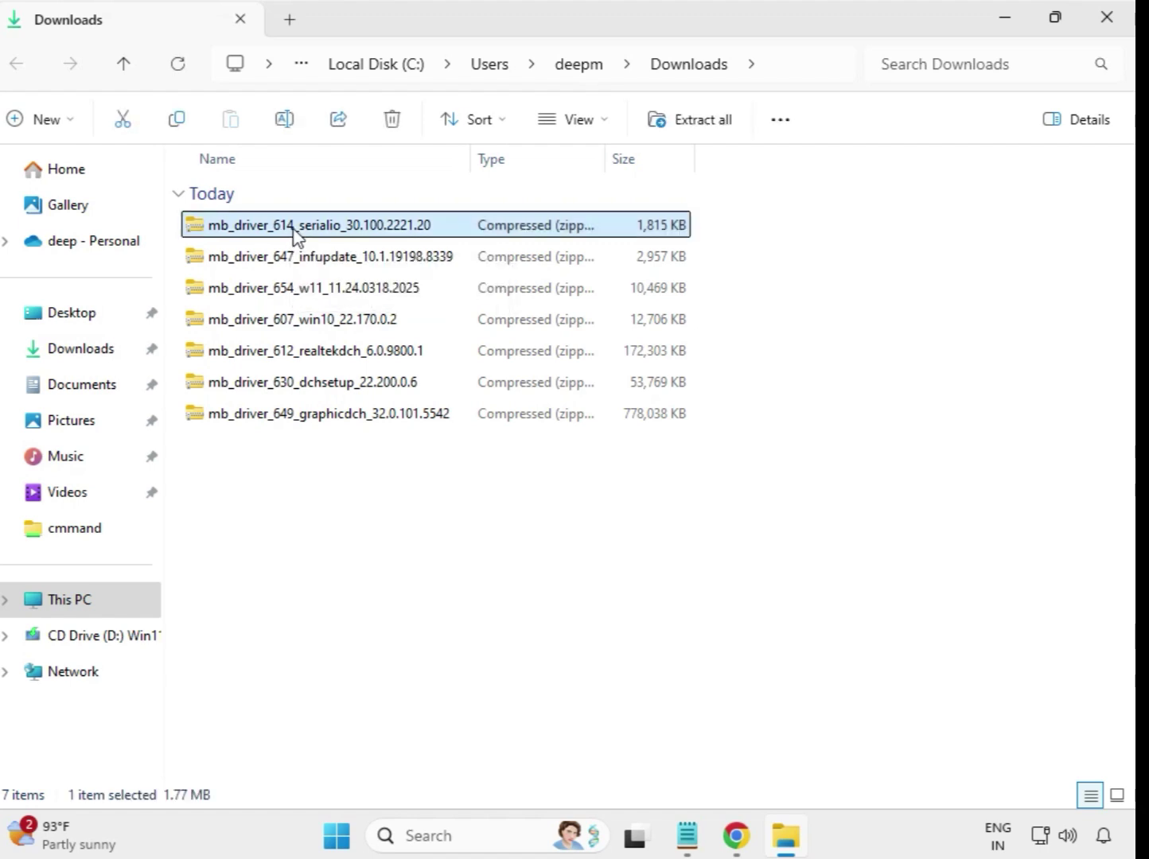
right_click(295, 232)
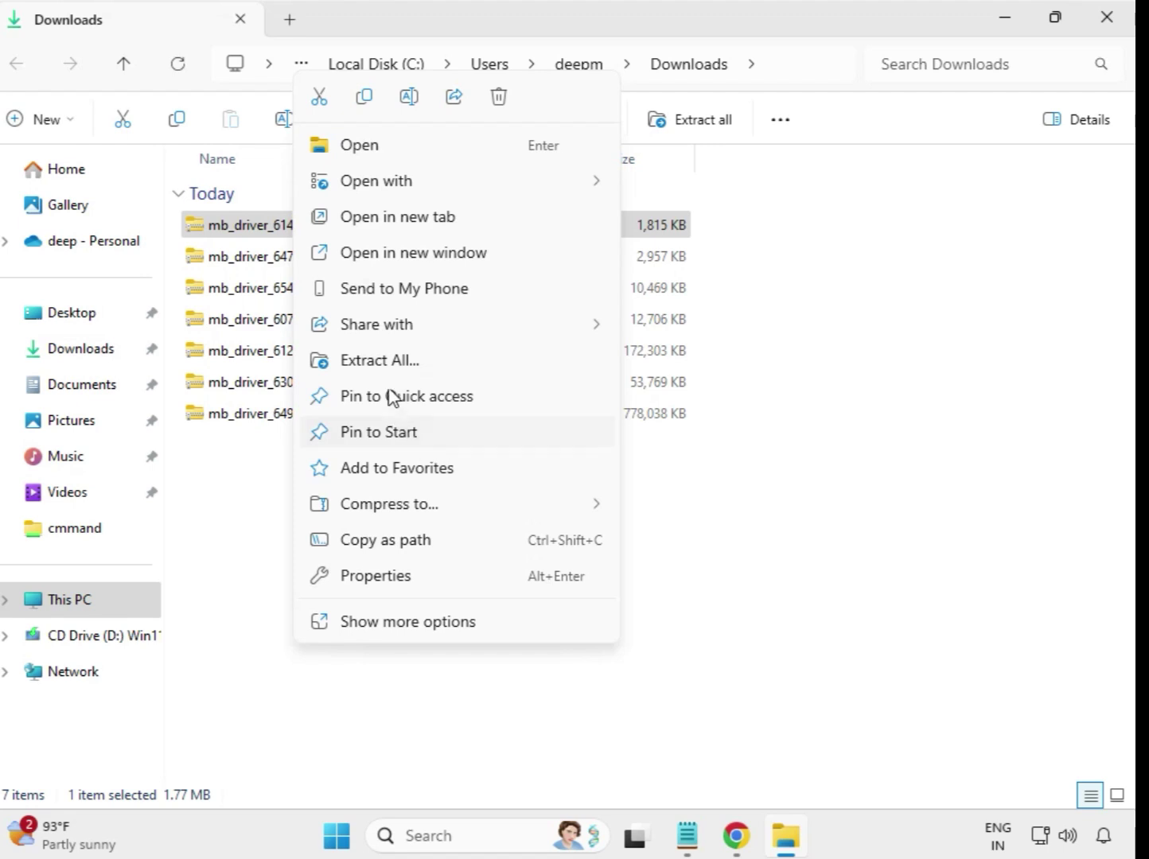
left_click(387, 361)
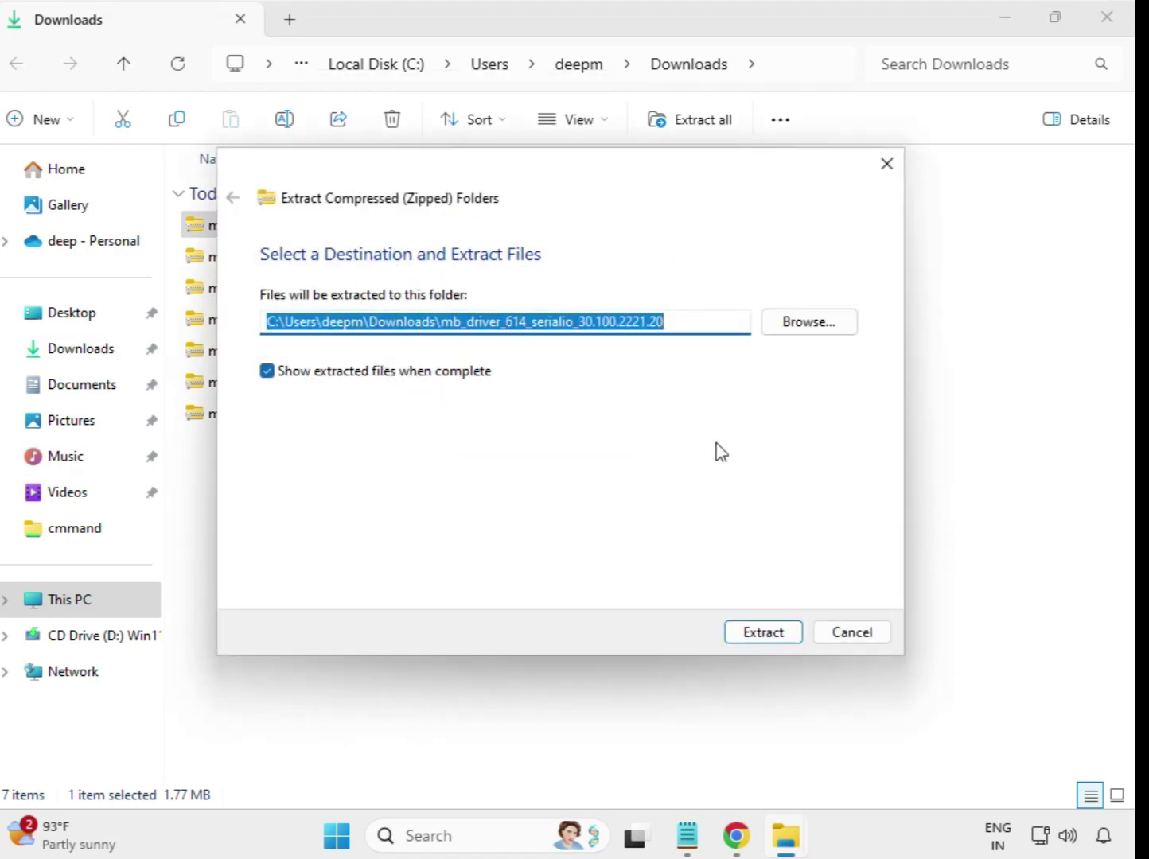
left_click(774, 633)
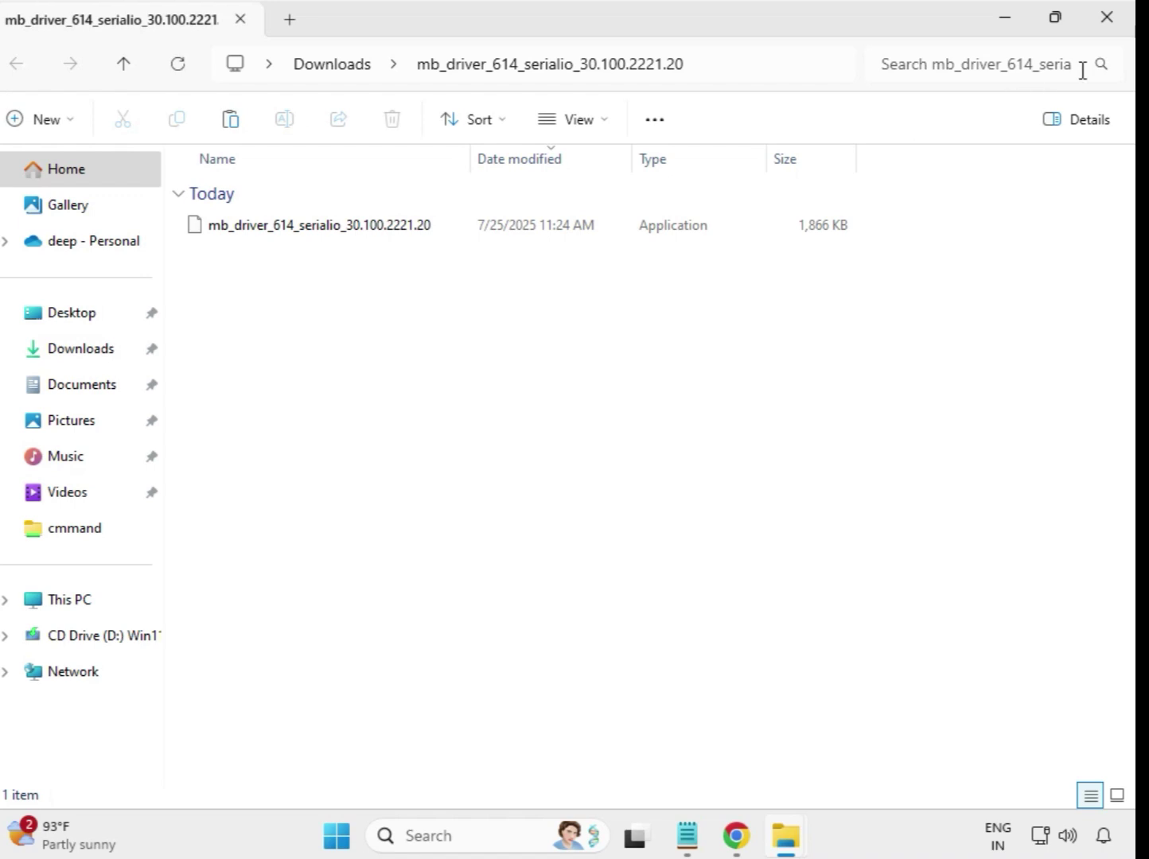
left_click(1108, 19)
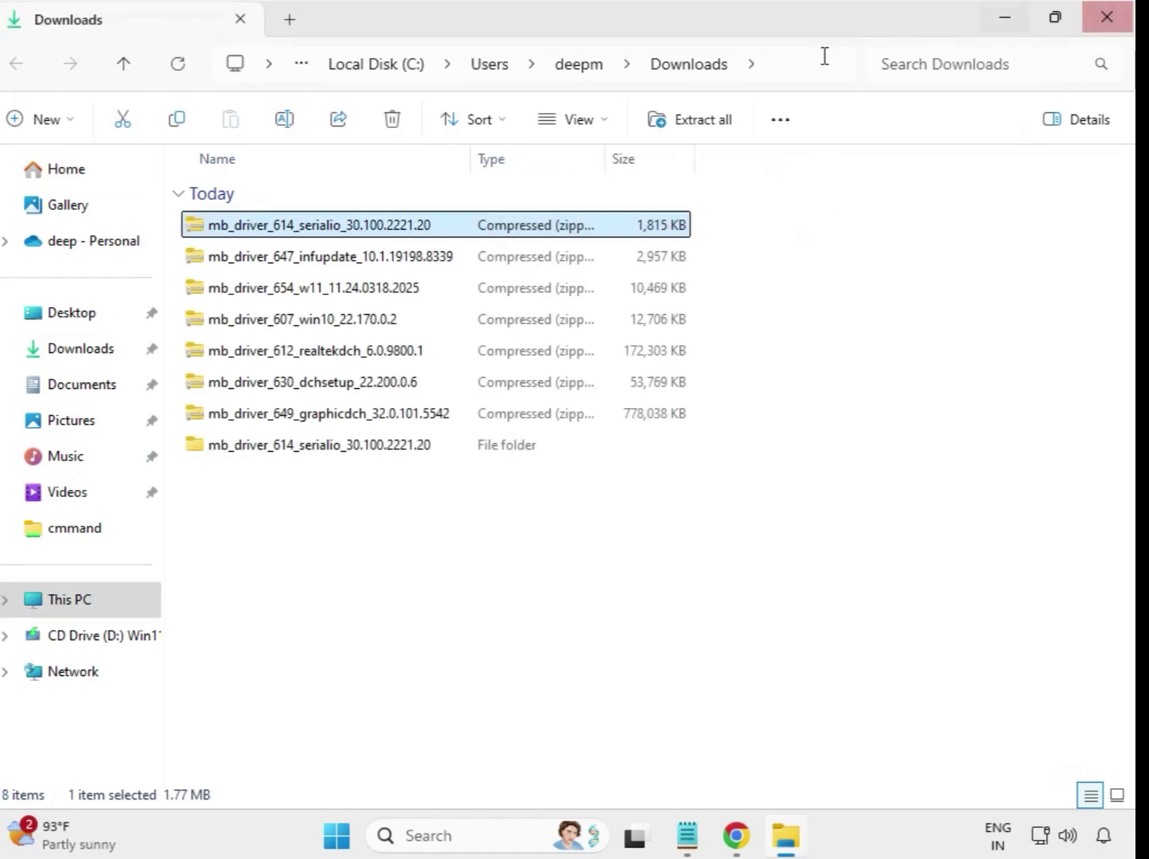
Extract the mb_driver_647_infupdate_10.1.19198.8339 archive into its default folder in Downloads and close the extracted folder's window.
left_click(293, 460)
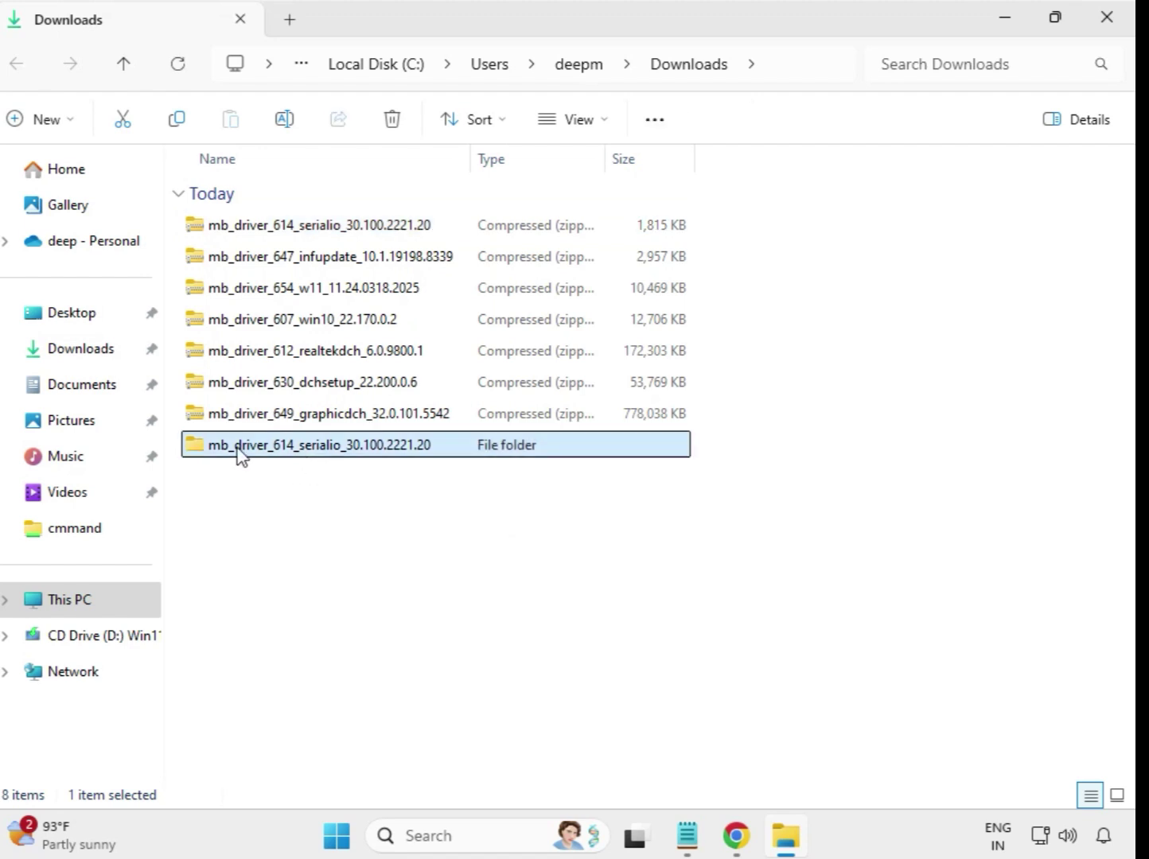
left_click(301, 266)
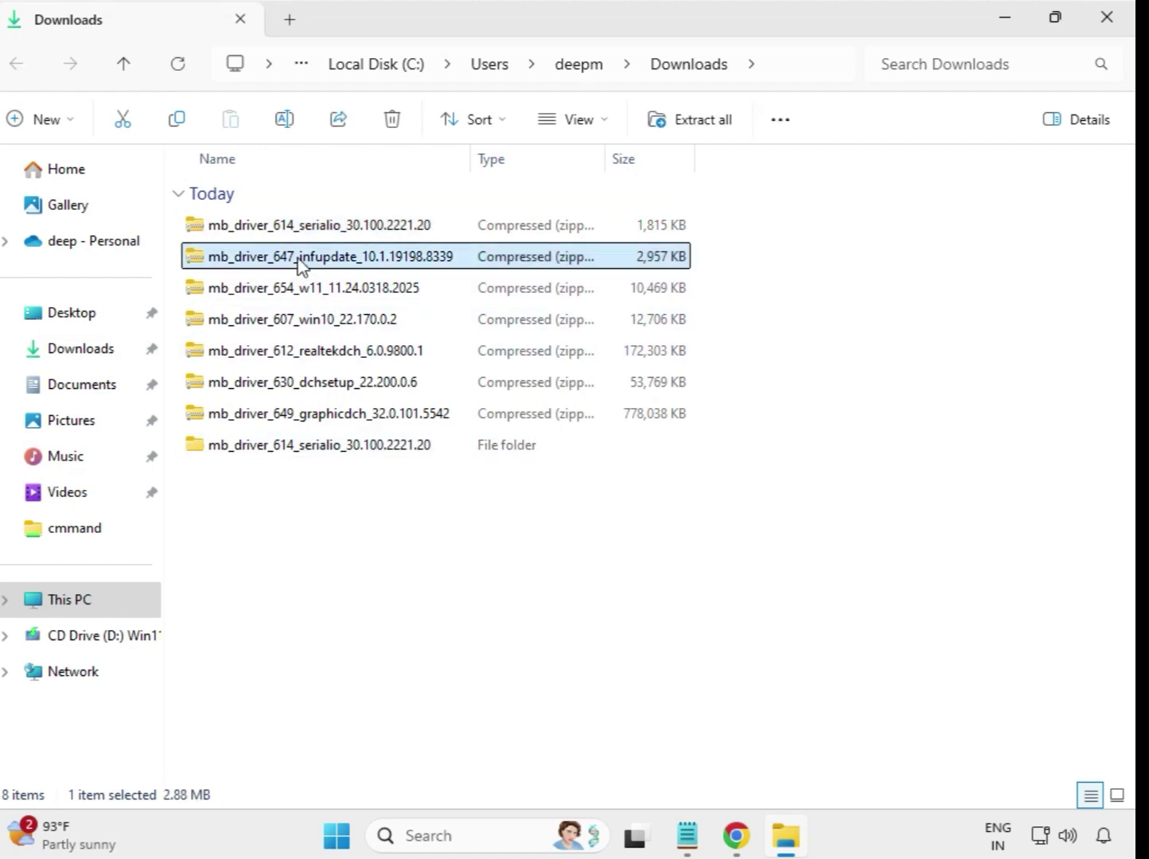
right_click(299, 265)
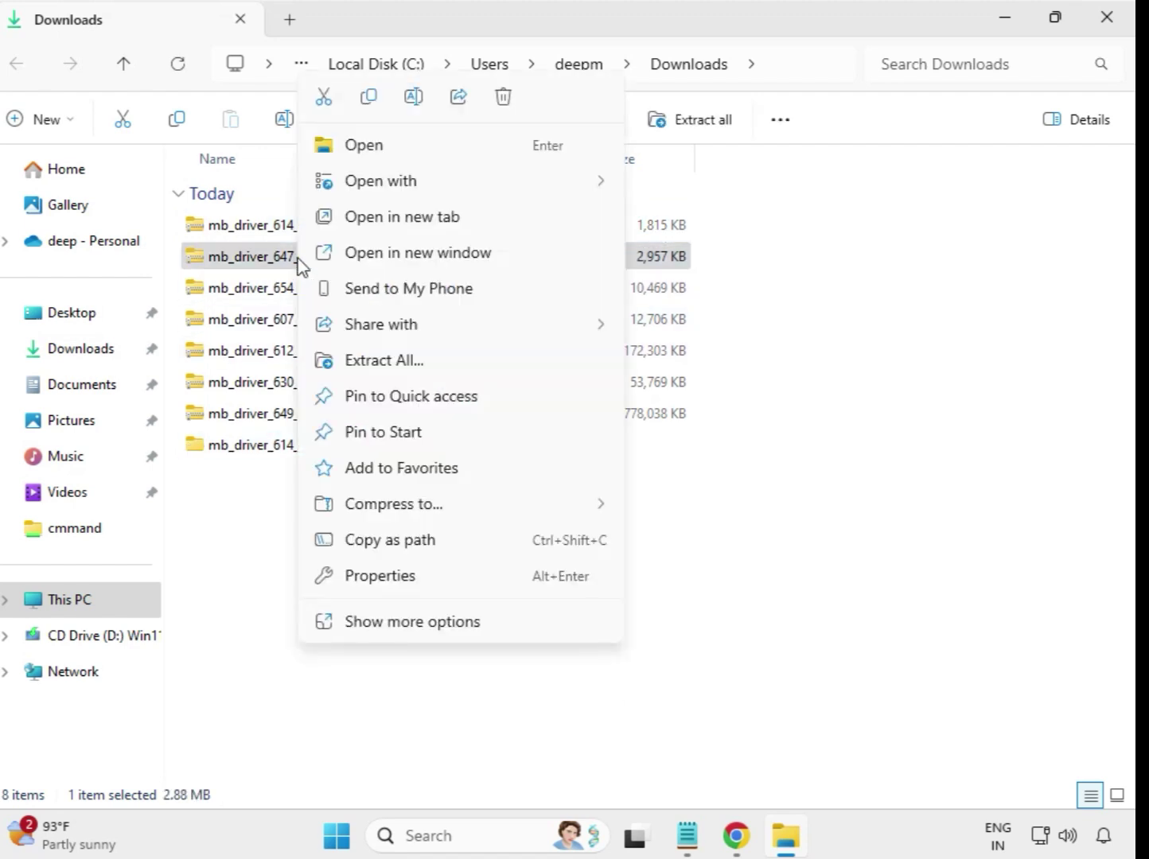
left_click(384, 365)
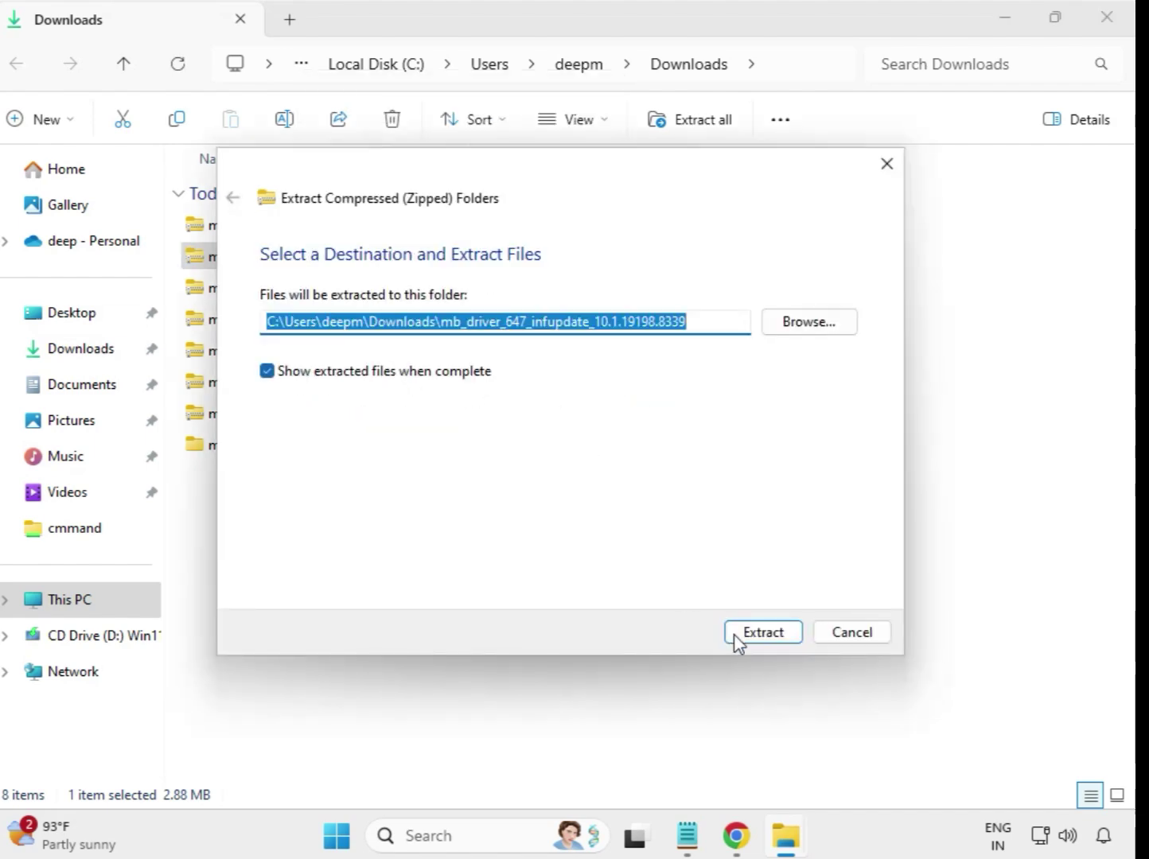
left_click(751, 644)
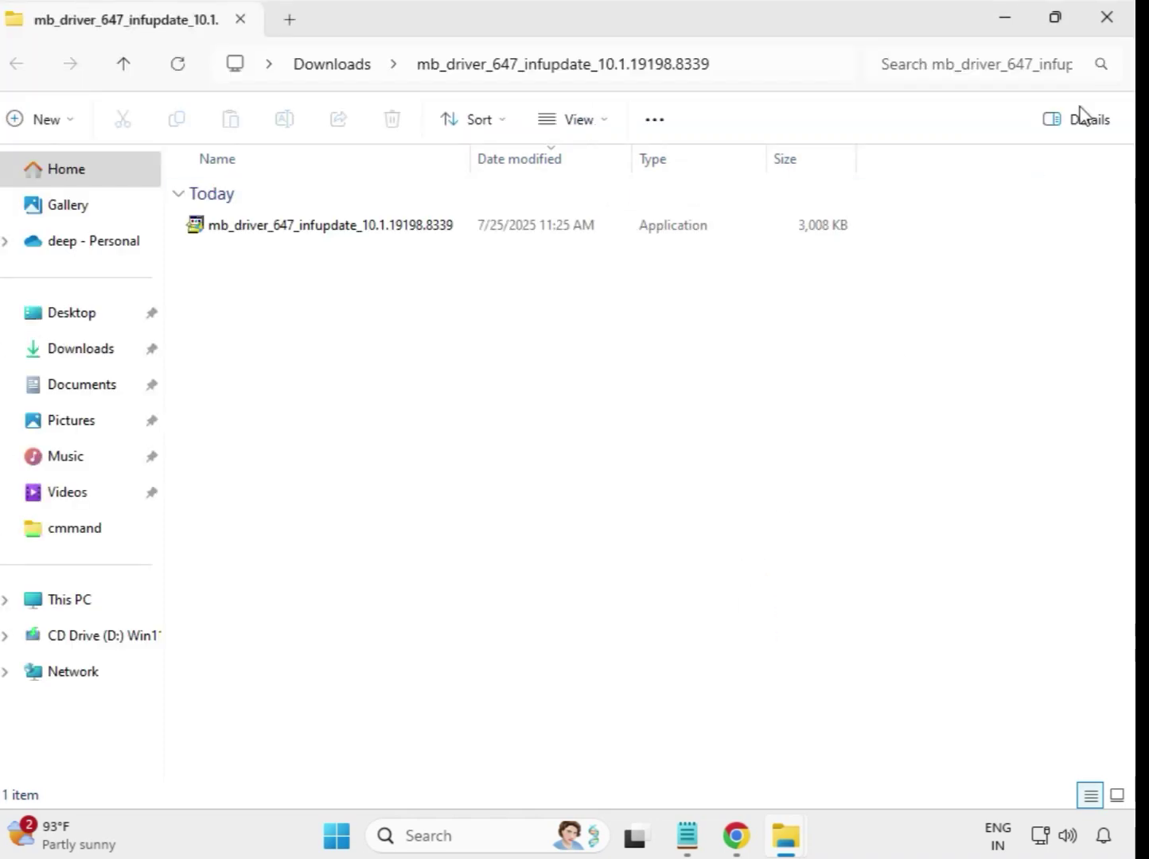
left_click(1106, 17)
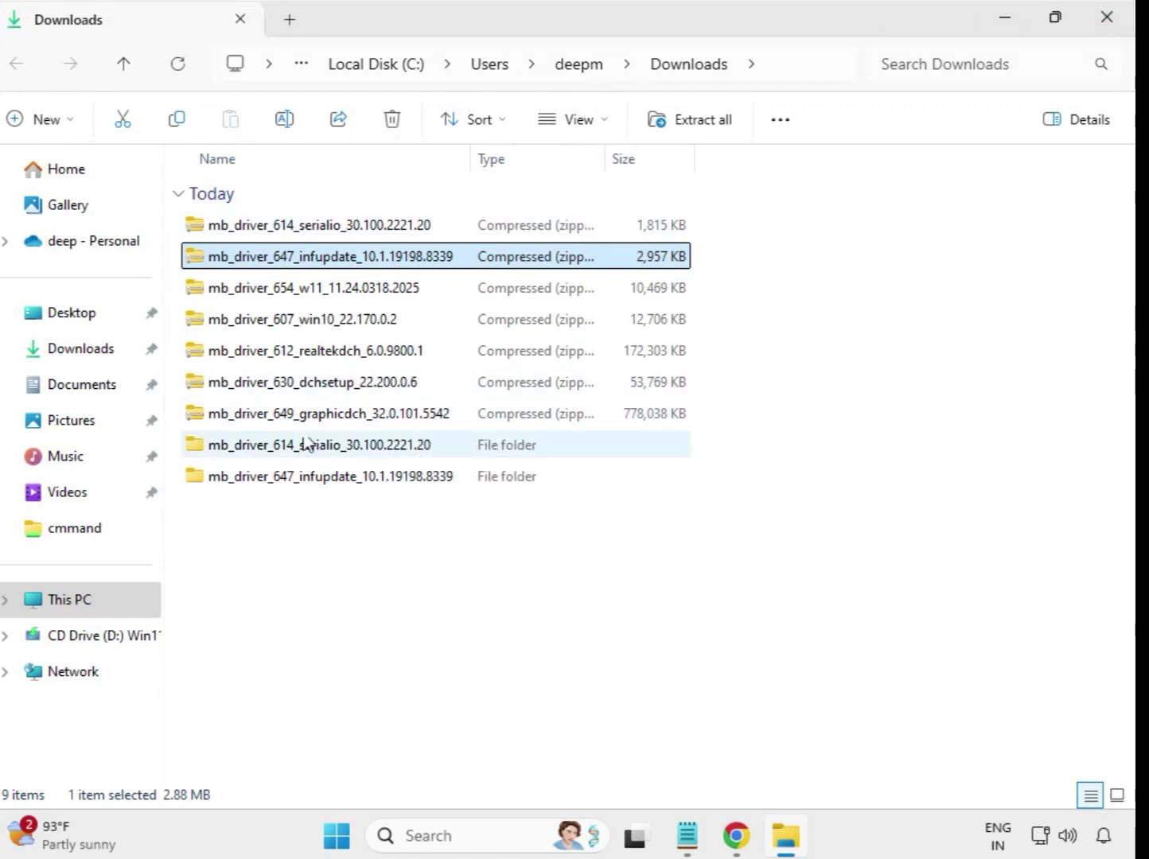
Extract the mb_driver_654_w11_11.24.0318.2025 archive into its default folder in Downloads and close the extracted folder's window.
left_click(293, 294)
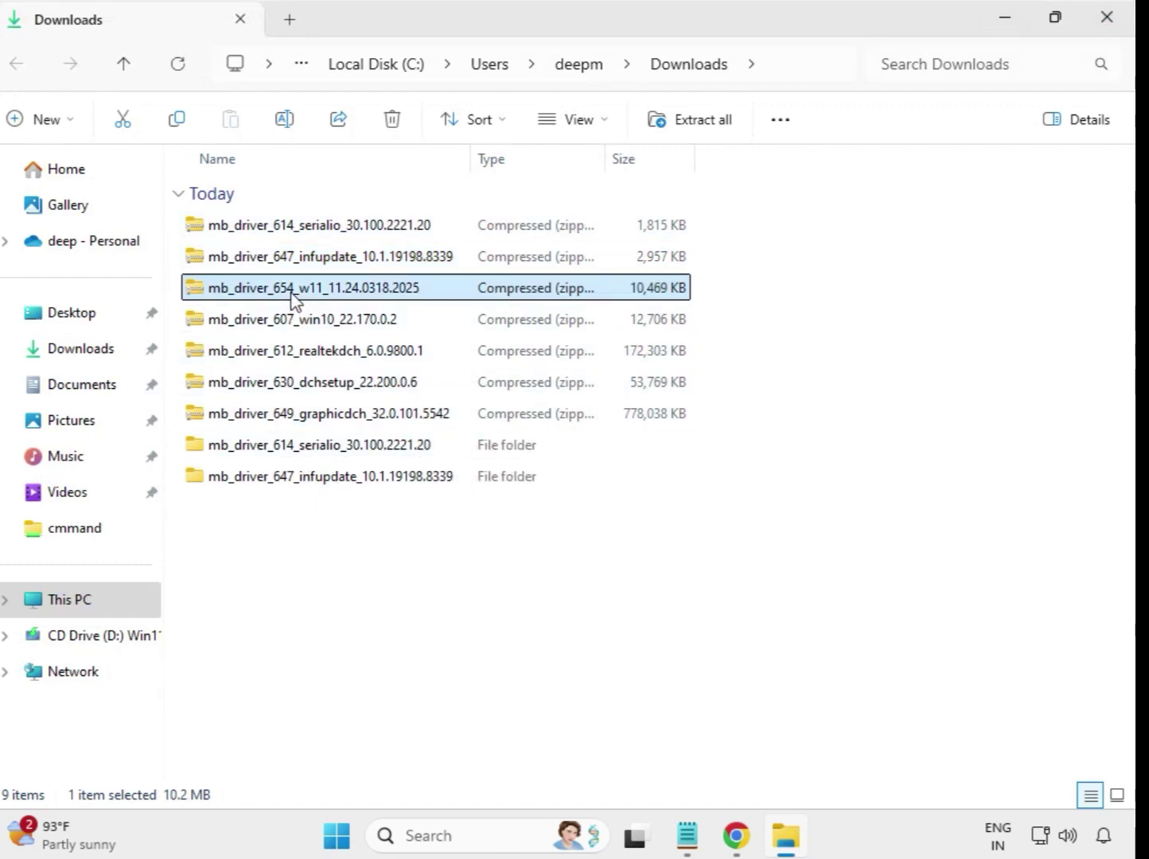
right_click(294, 299)
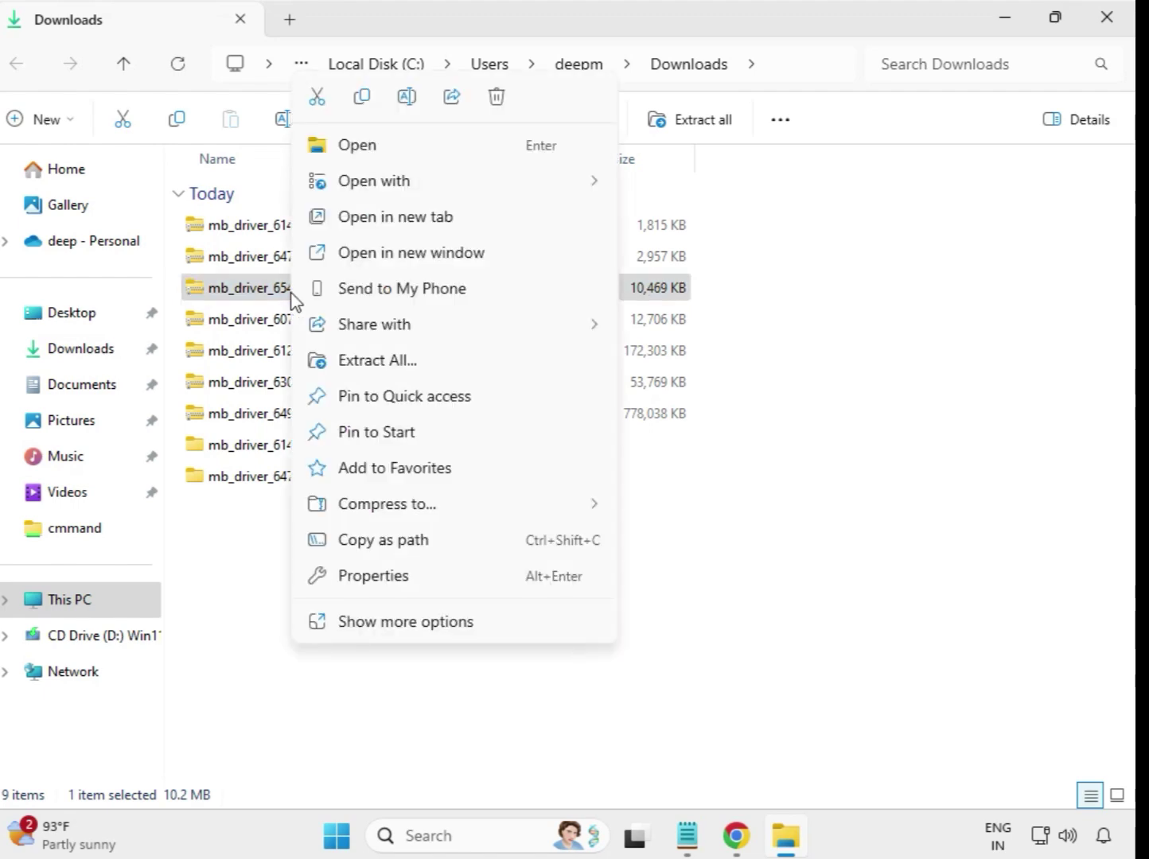
left_click(390, 363)
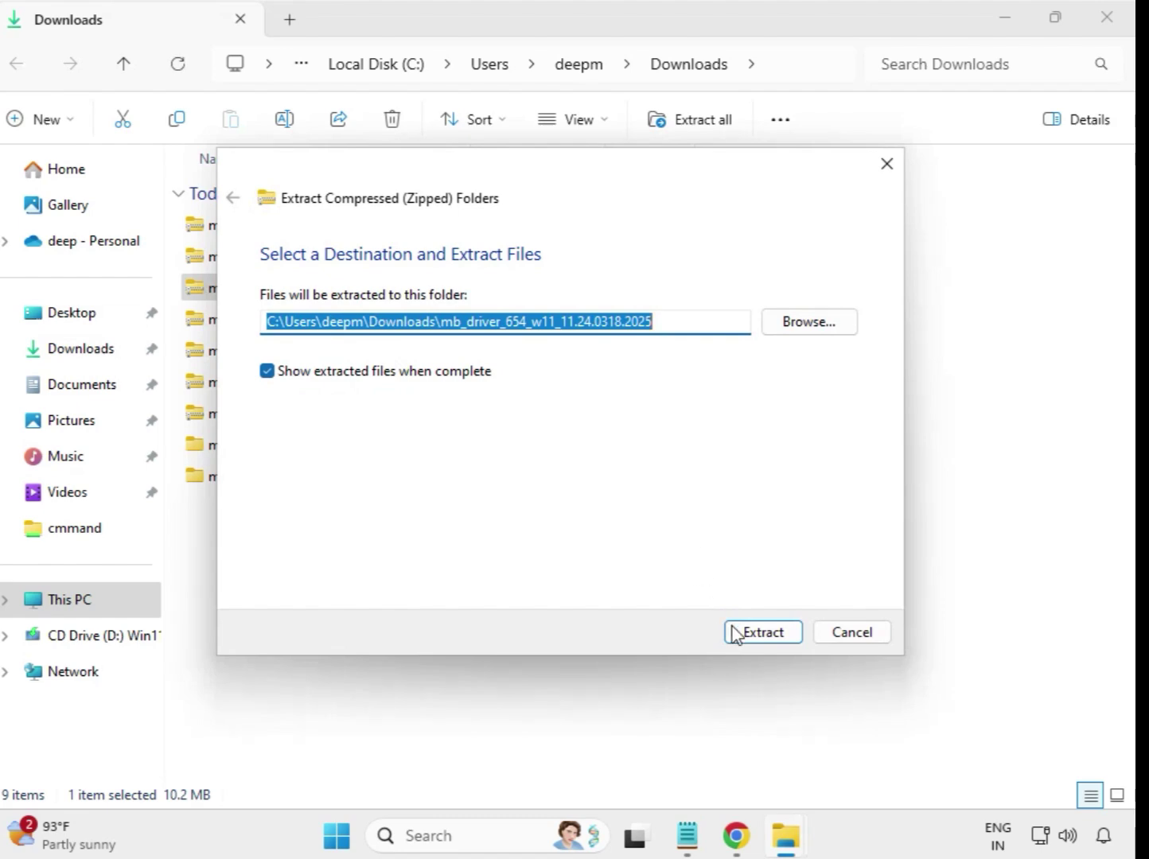
left_click(733, 630)
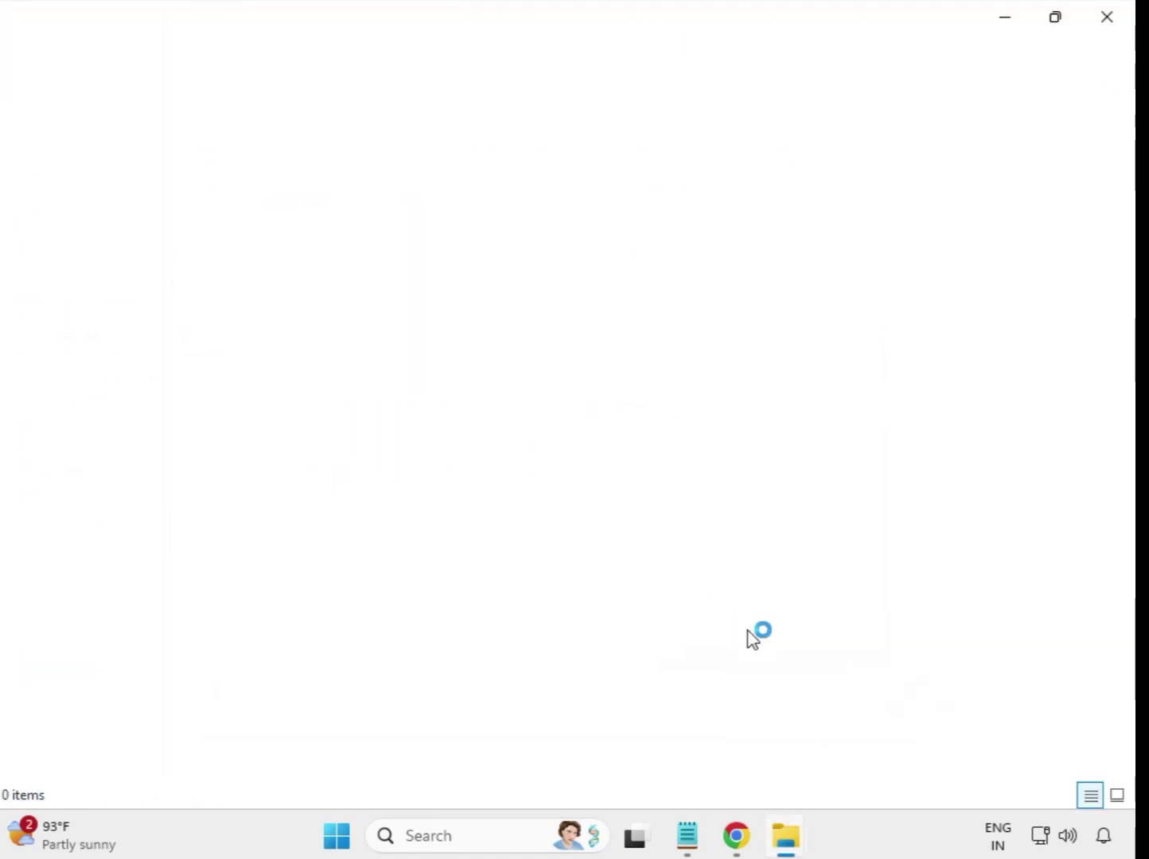
left_click(1107, 17)
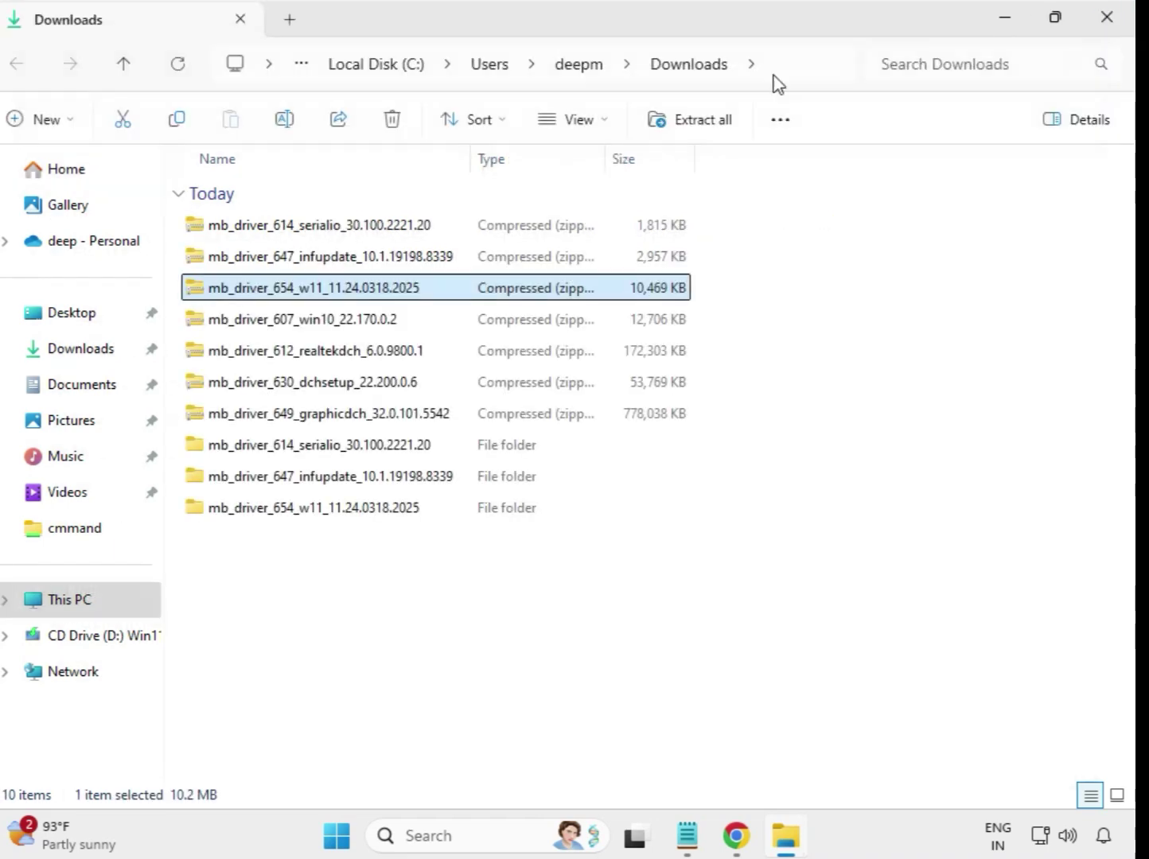
Extract the mb_driver_607_win10_22.170.0.2 archive into its default folder in Downloads and close the extracted folder's window.
left_click(262, 322)
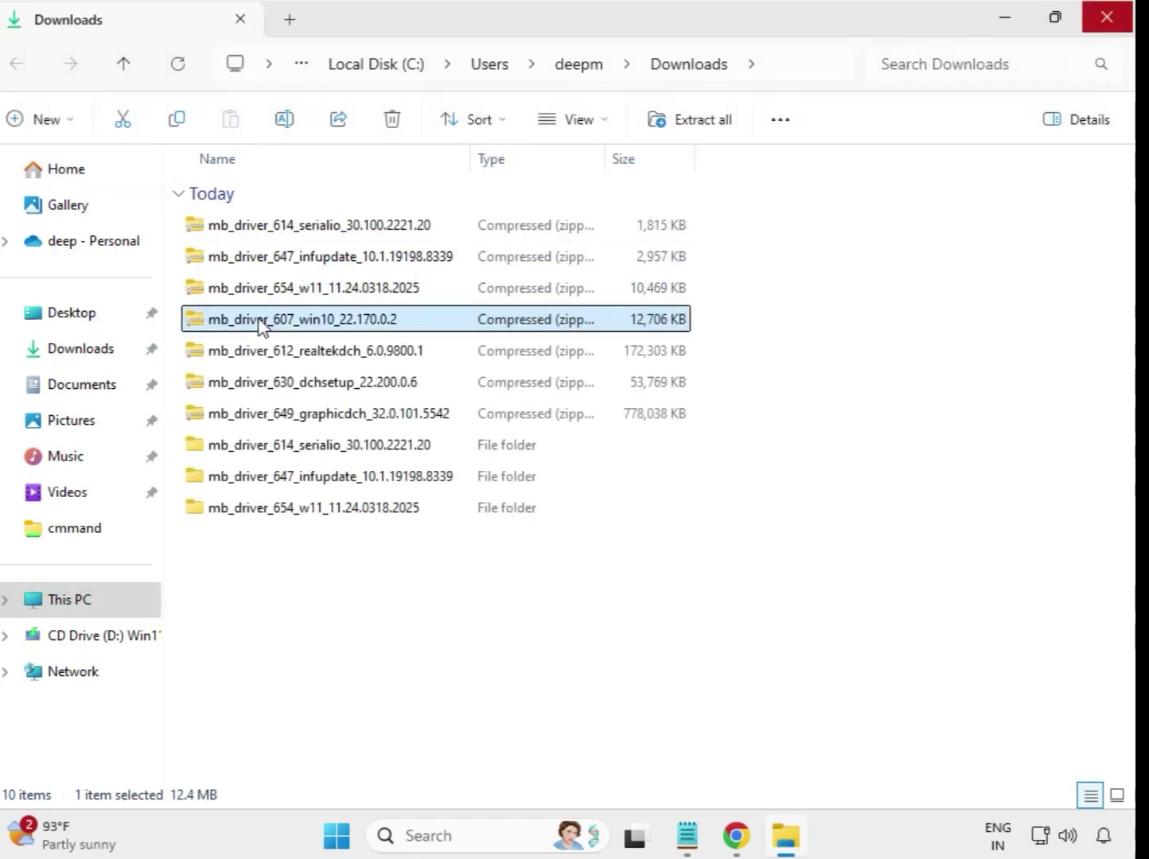
right_click(262, 326)
left_click(331, 362)
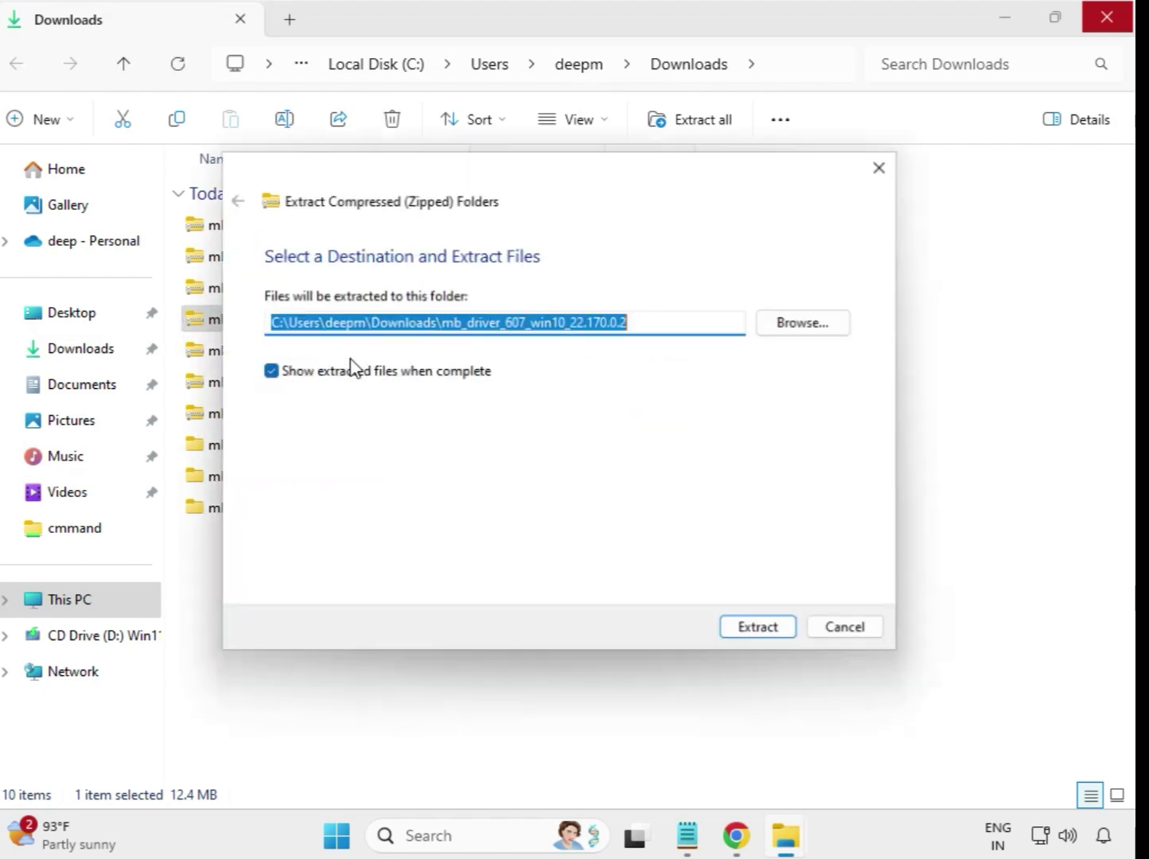
left_click(766, 634)
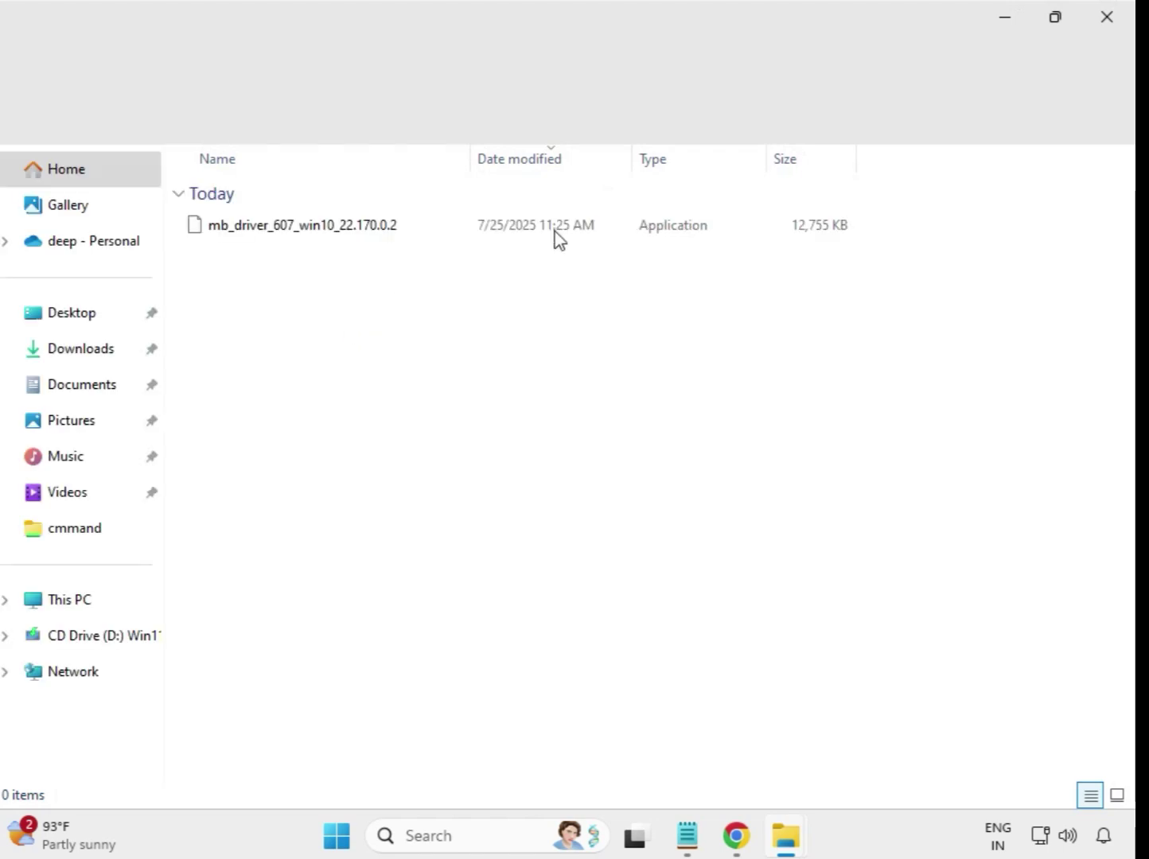
left_click(1118, 11)
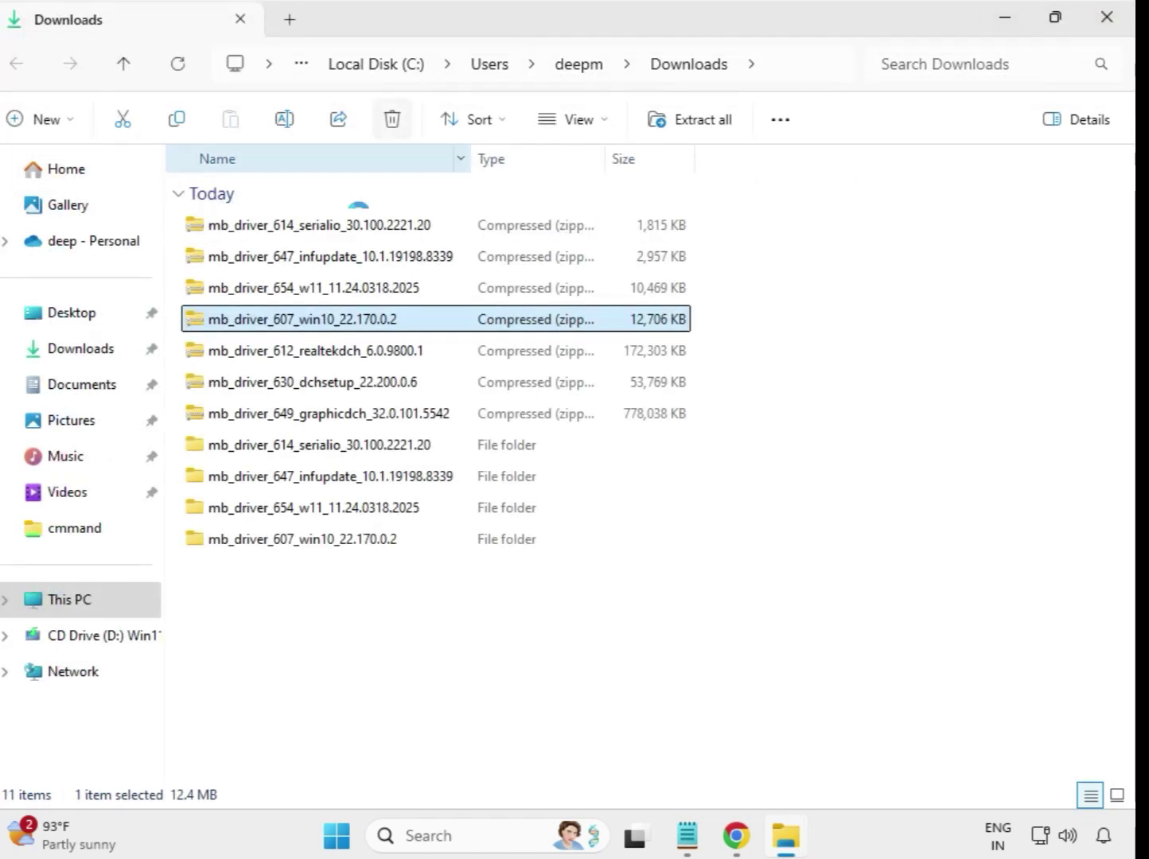
Extract the mb_driver_612_realtekdch_6.0.9800.1 archive into its default folder in Downloads and close the extracted folder's window.
left_click(324, 361)
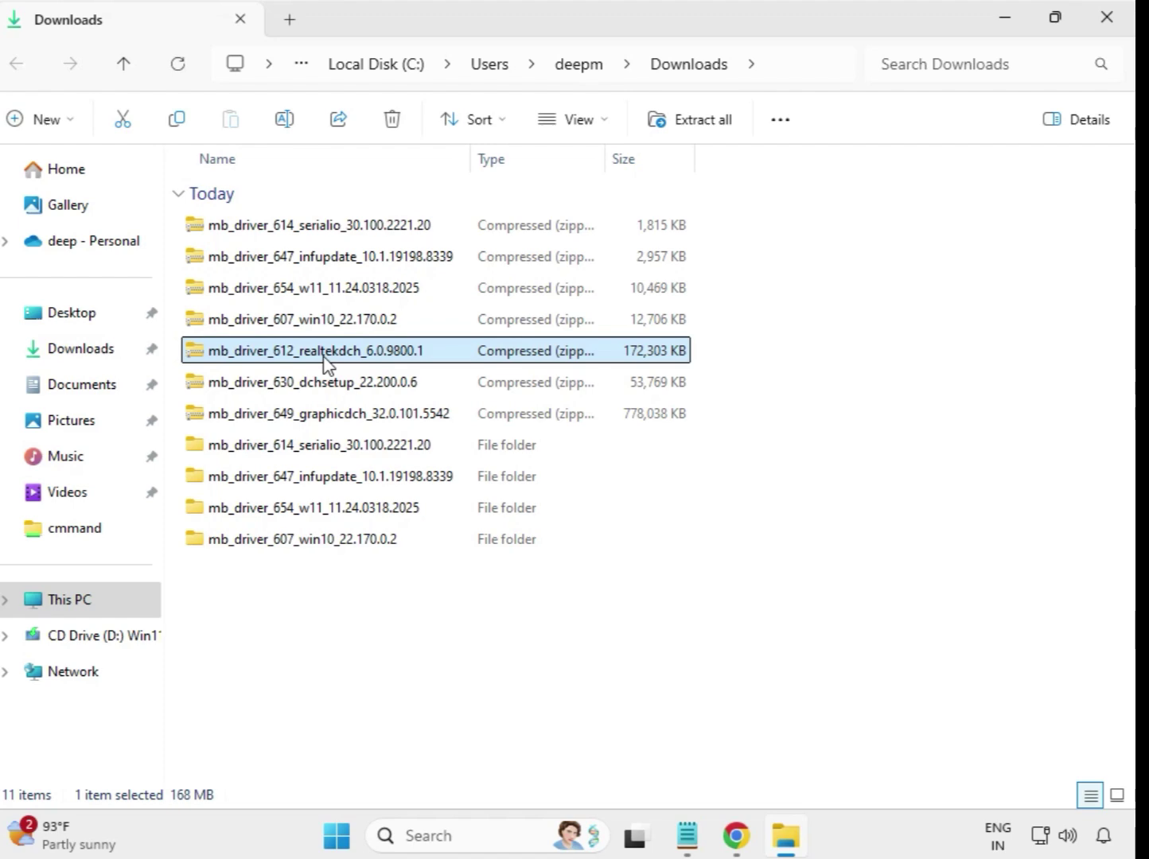
right_click(325, 360)
left_click(444, 366)
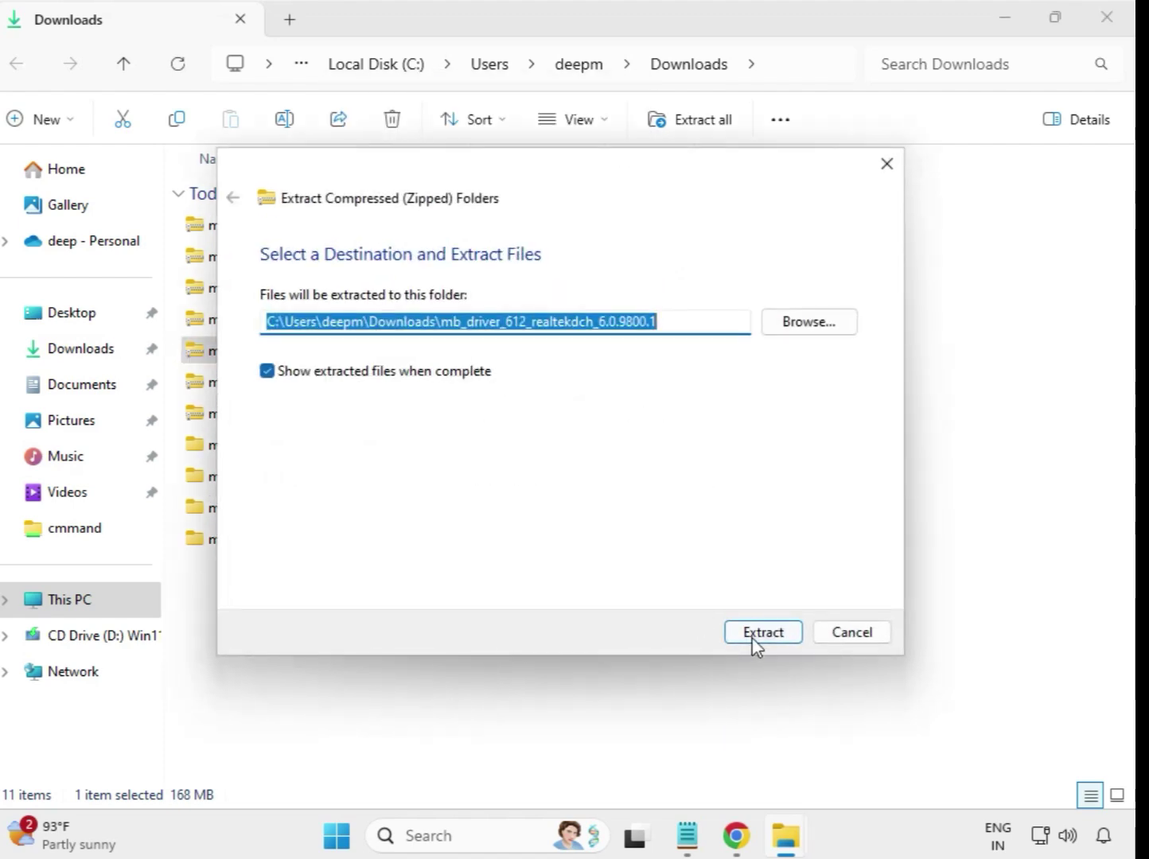
left_click(756, 637)
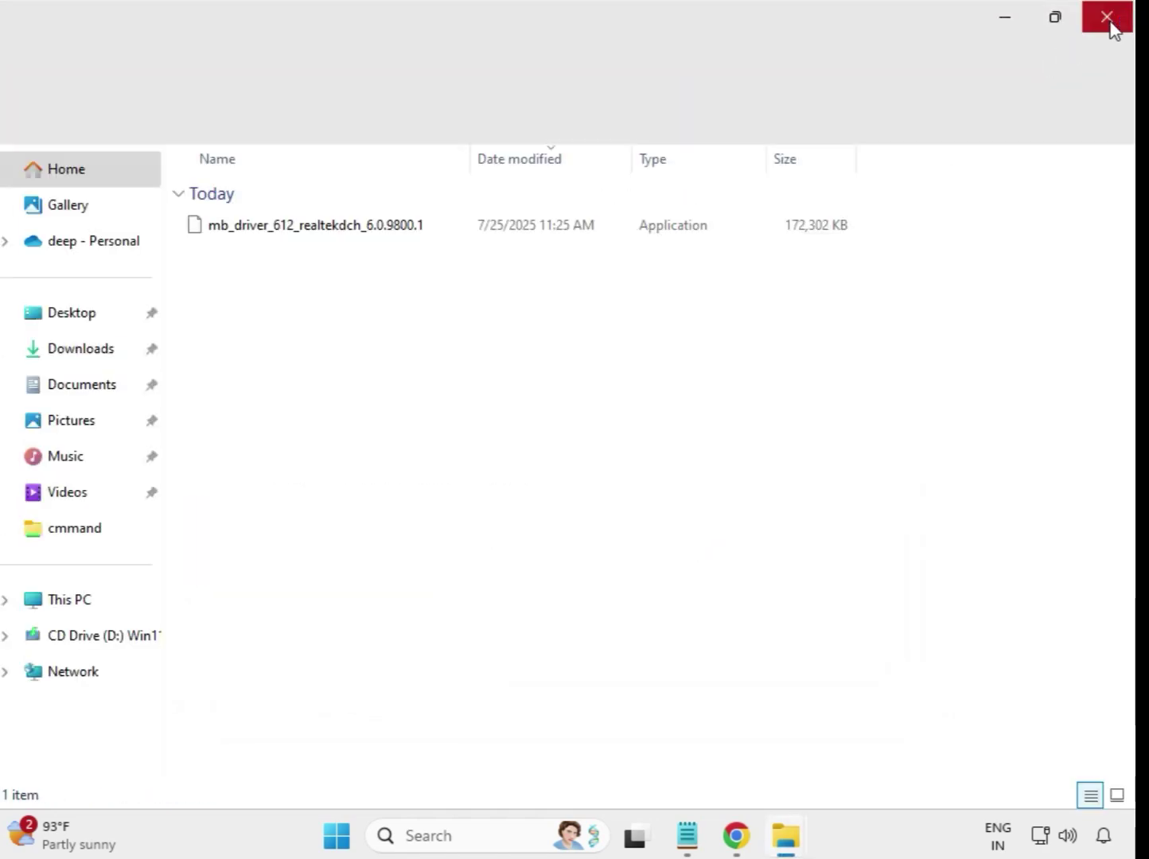
left_click(1109, 23)
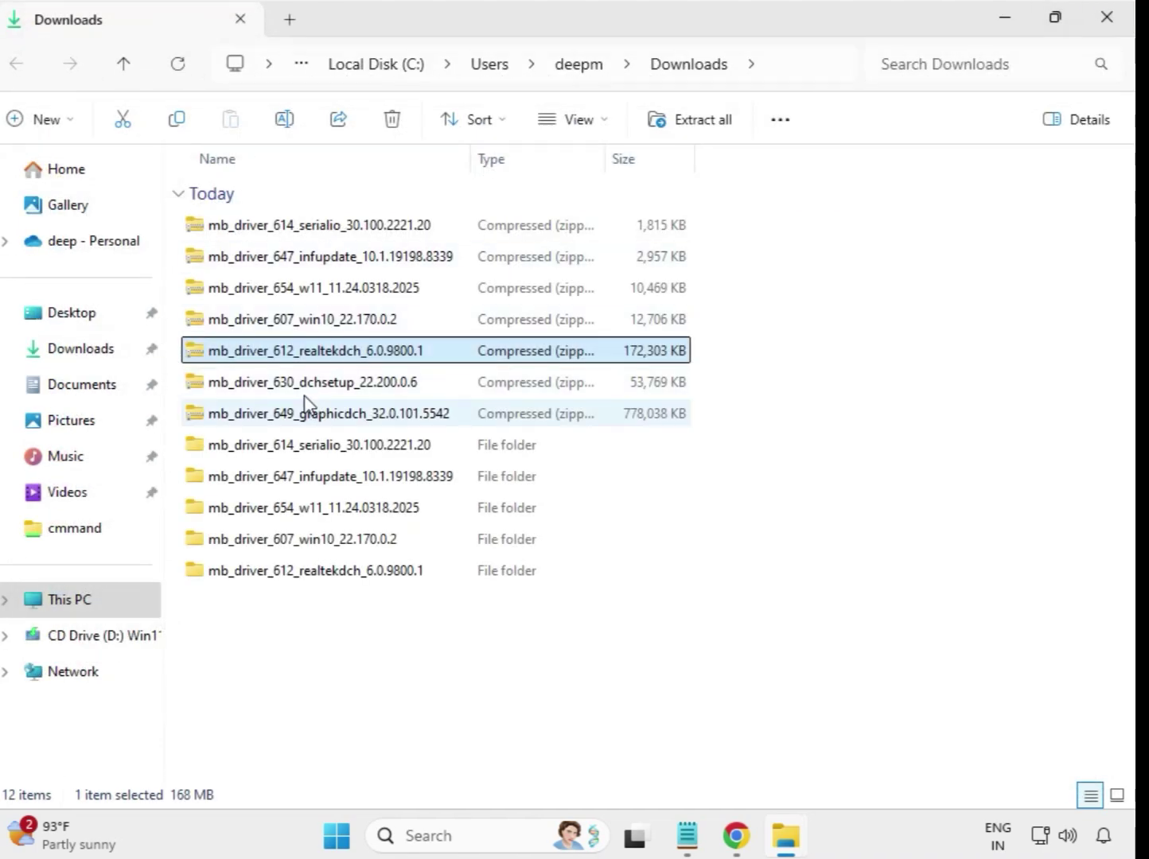
Extract the mb_driver_630_dchsetup_22.200.0.6 archive into its default folder in Downloads and close the extracted folder's window.
left_click(316, 387)
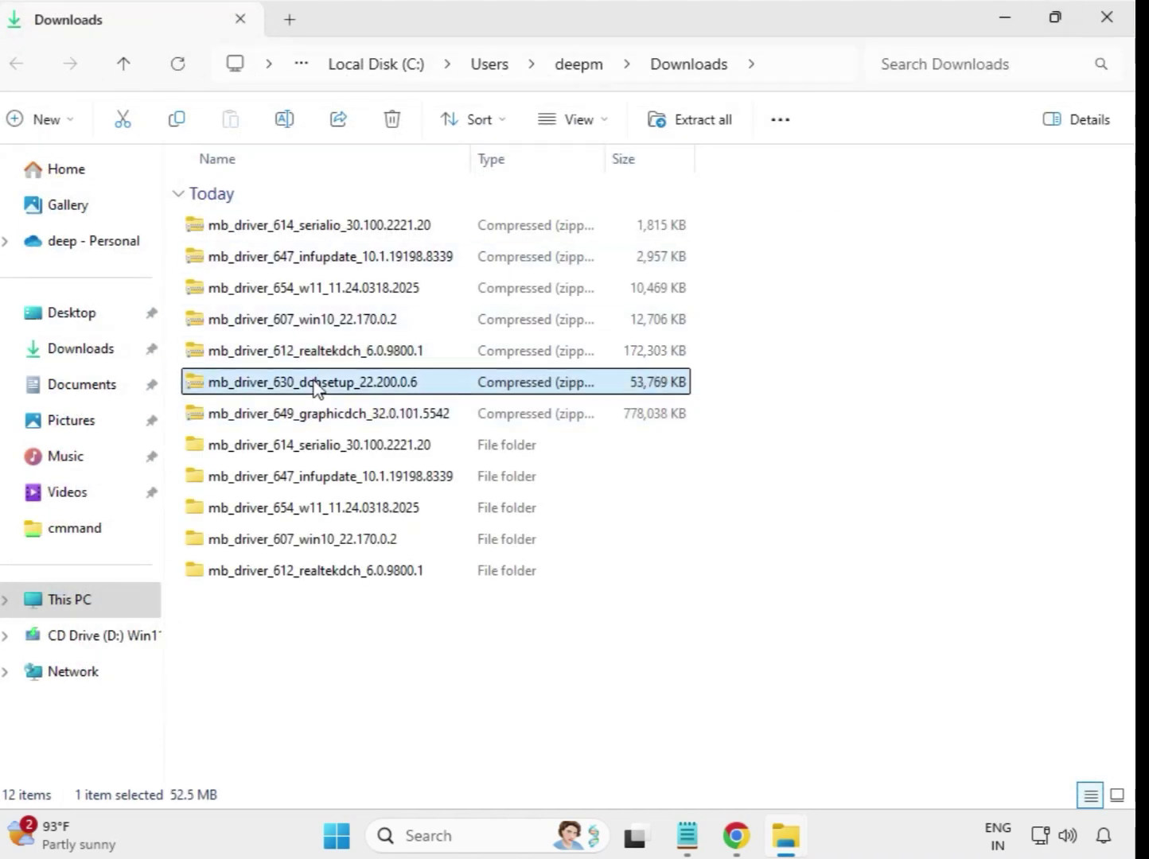
right_click(316, 386)
left_click(397, 372)
left_click(760, 637)
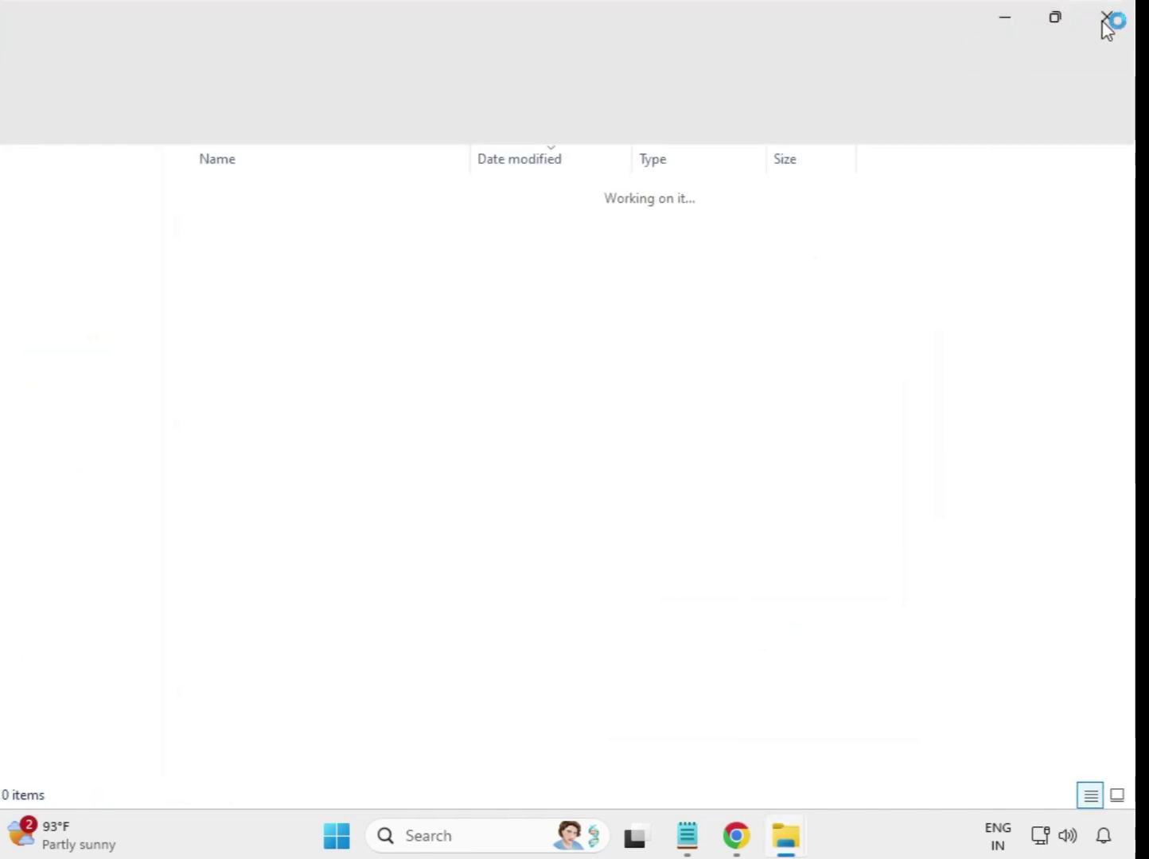
left_click(1108, 26)
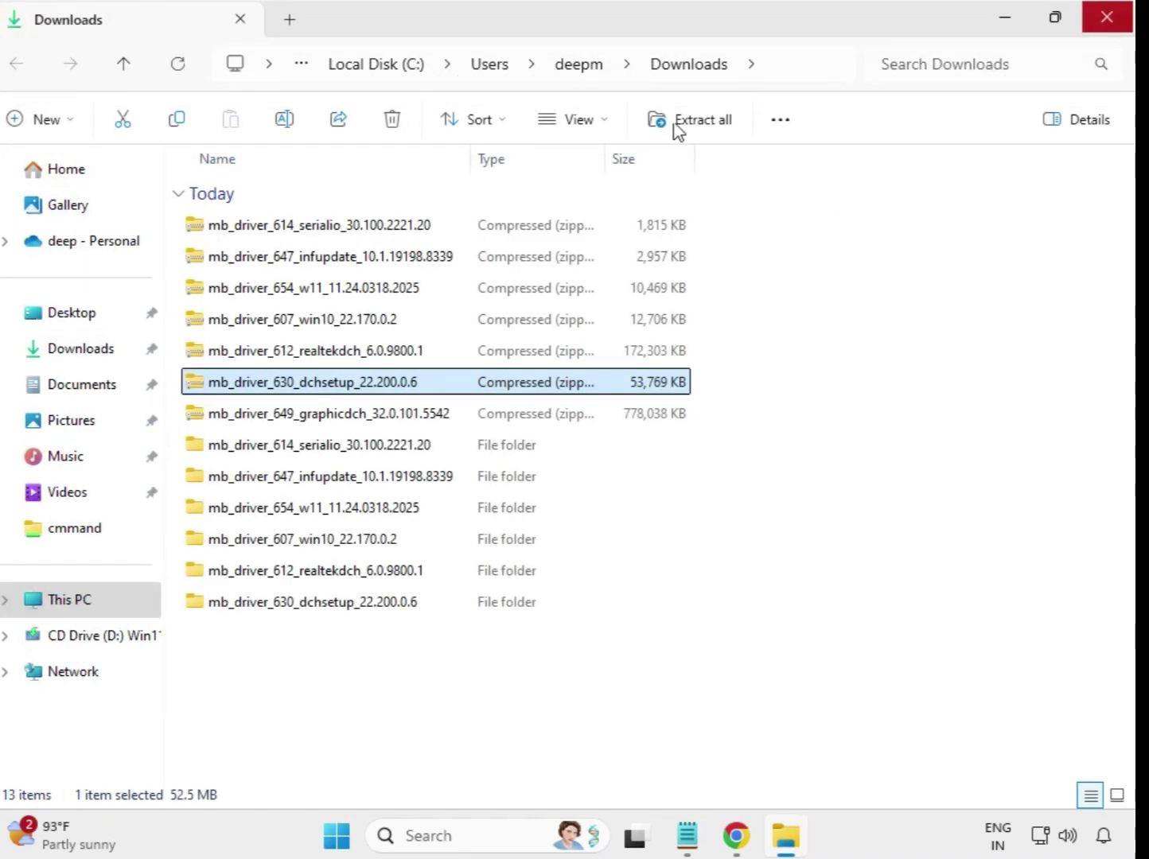
Extract the mb_driver_649_graphicdch_32.0.101.5542 archive into its default folder in Downloads and close the extracted folder's window.
left_click(348, 421)
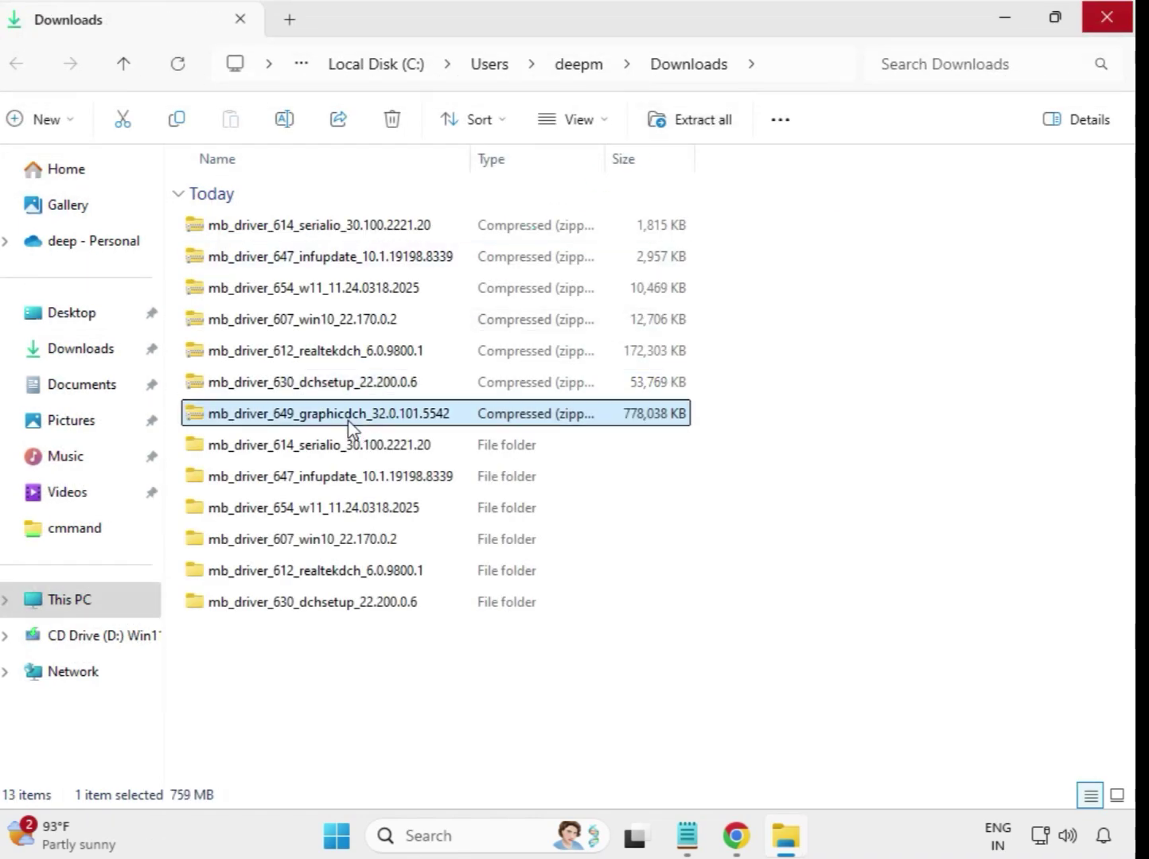
right_click(347, 422)
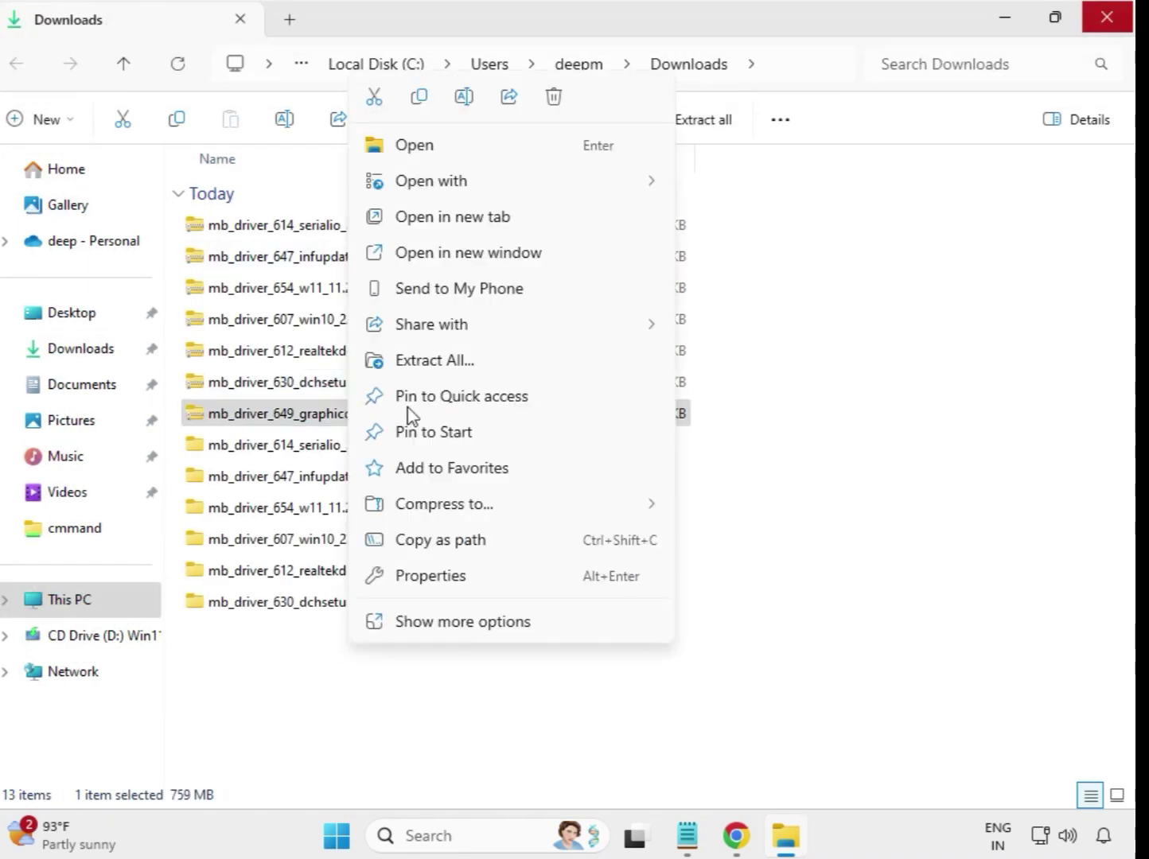
left_click(449, 366)
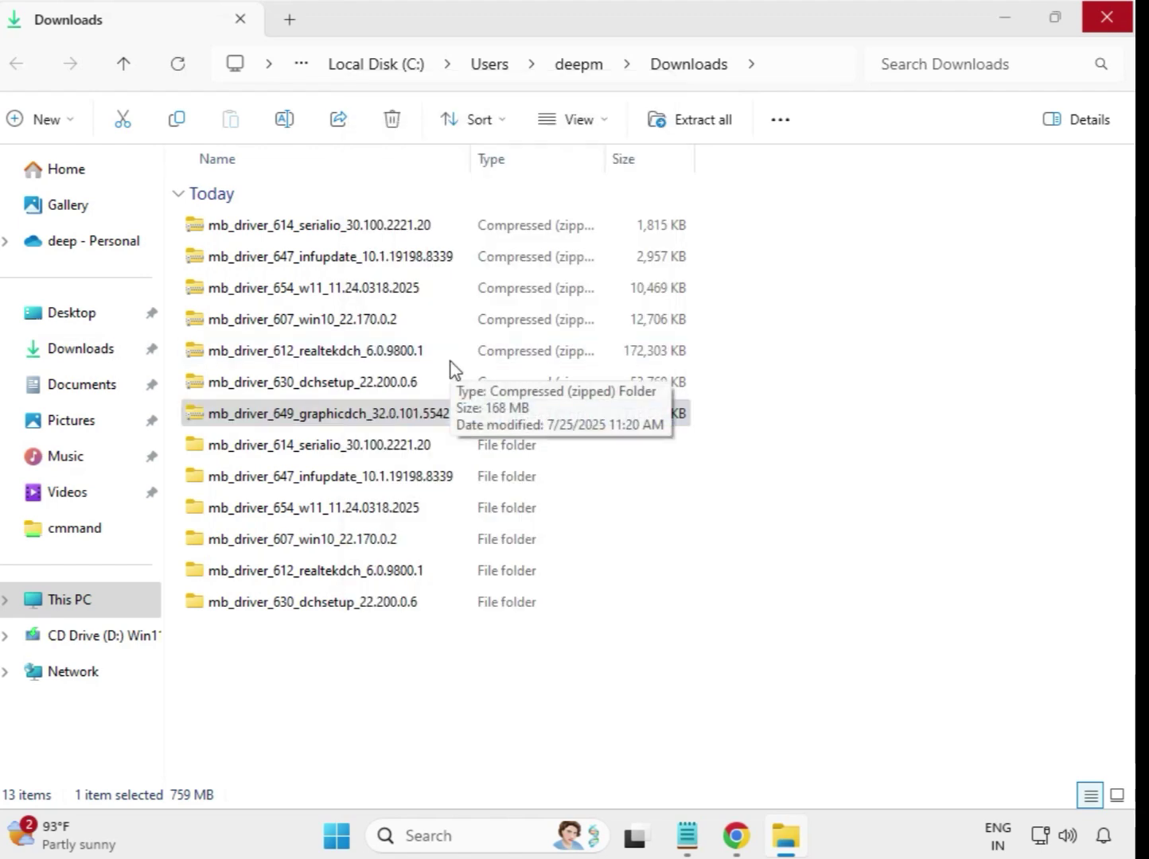
left_click(761, 634)
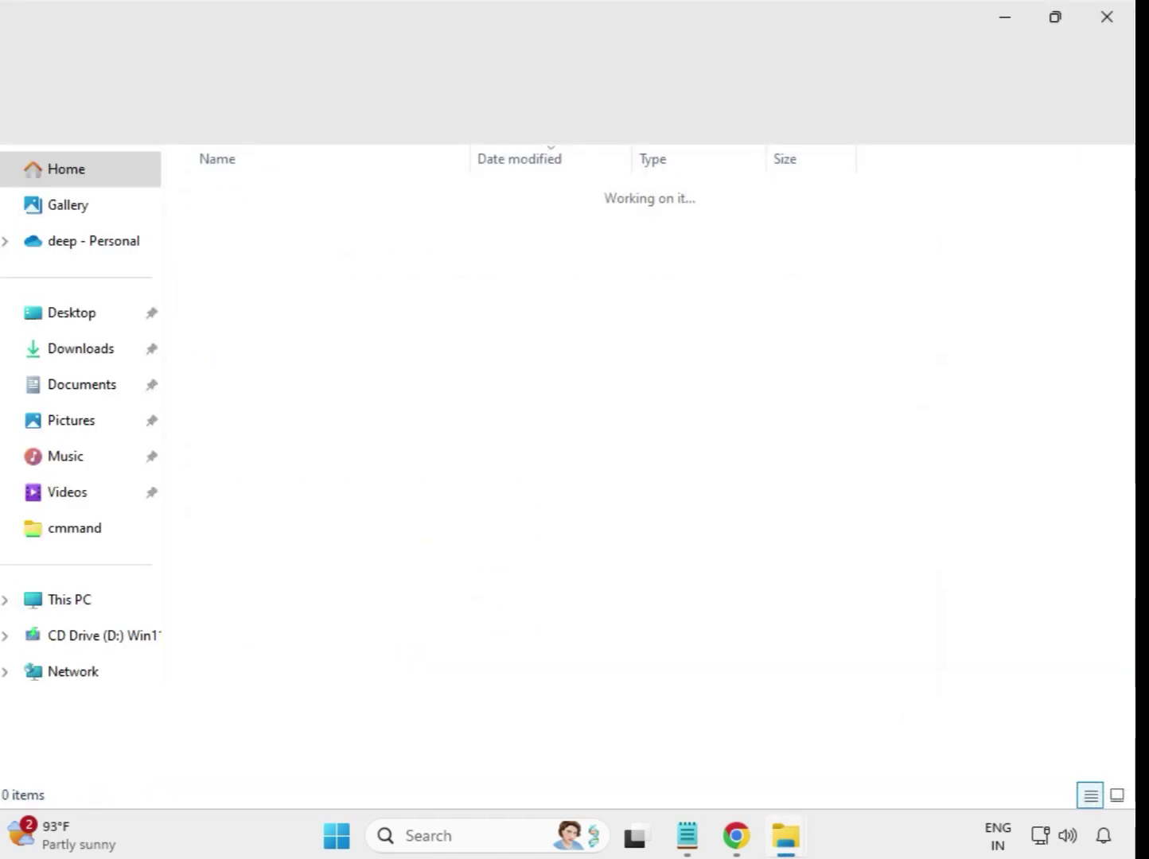
left_click(1108, 24)
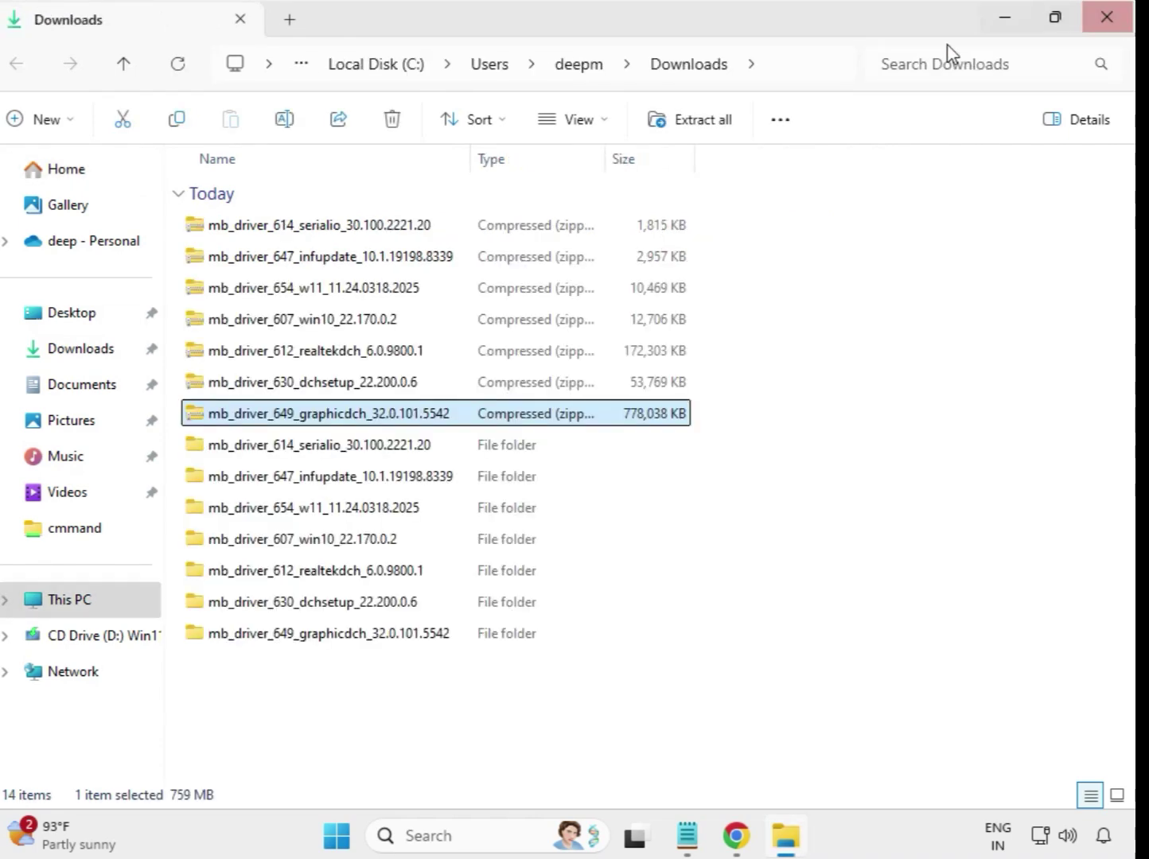
Refresh the Downloads folder and select all of the extracted driver folders.
left_click(571, 714)
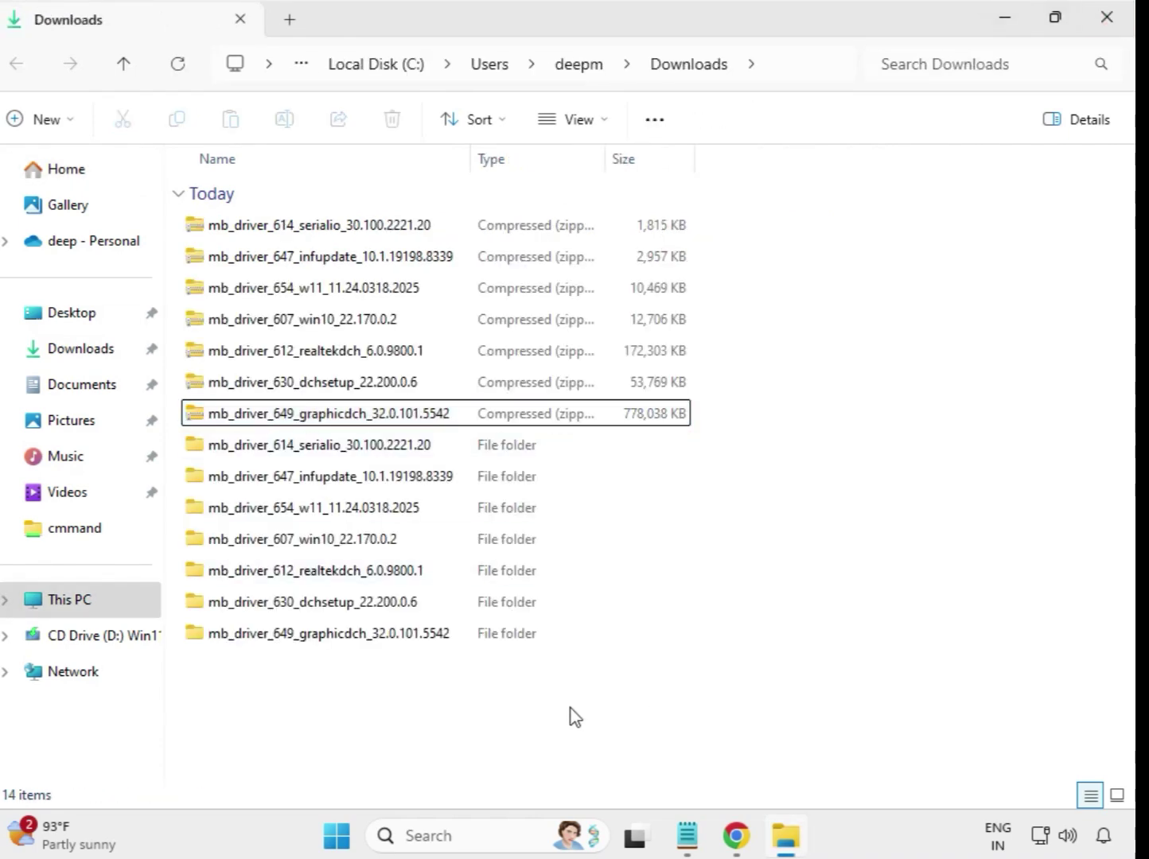
right_click(424, 692)
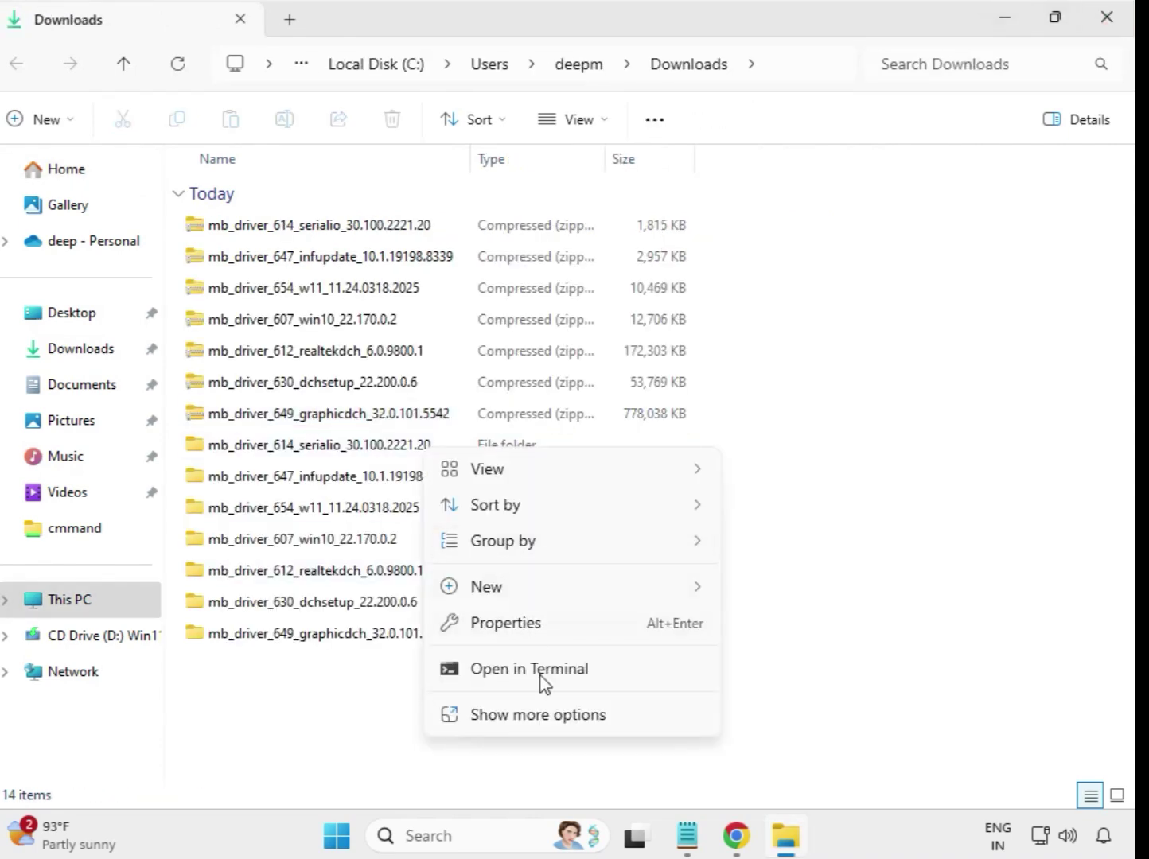
left_click(552, 714)
left_click(497, 478)
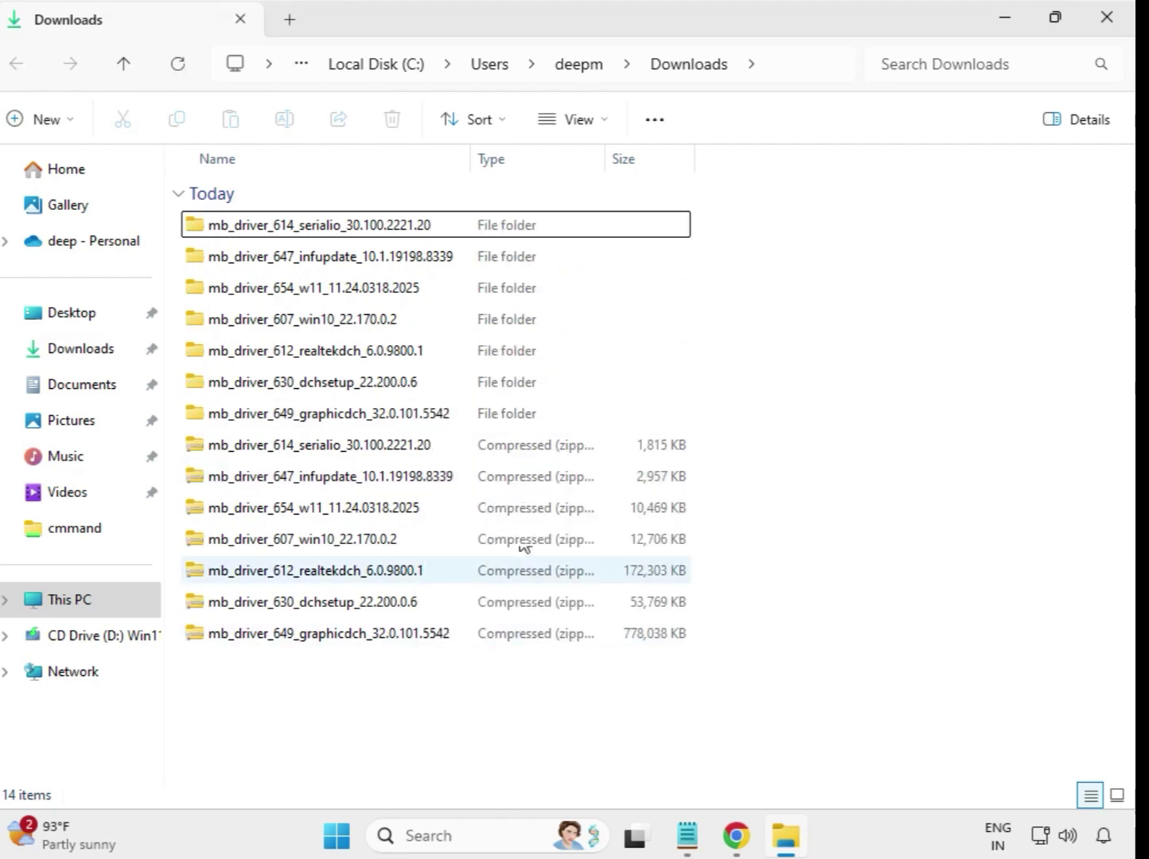
left_click_drag(703, 413, 436, 216)
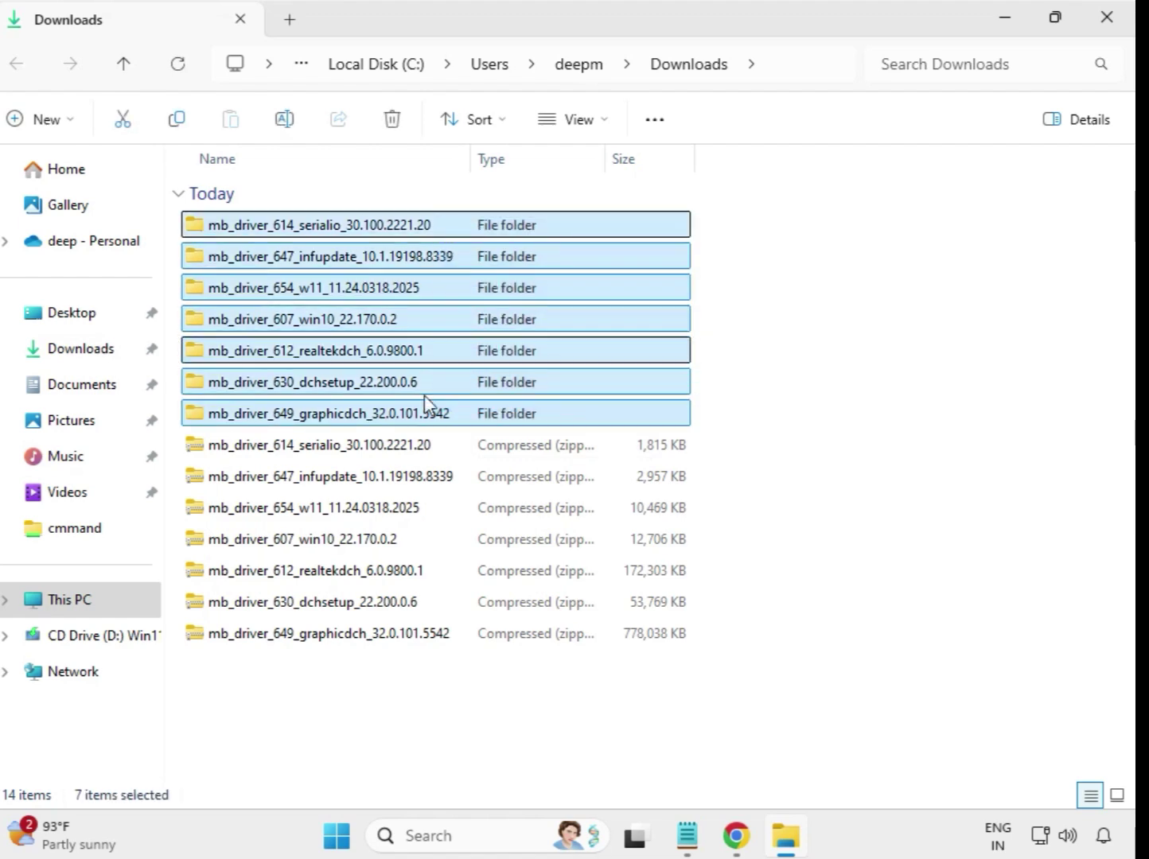
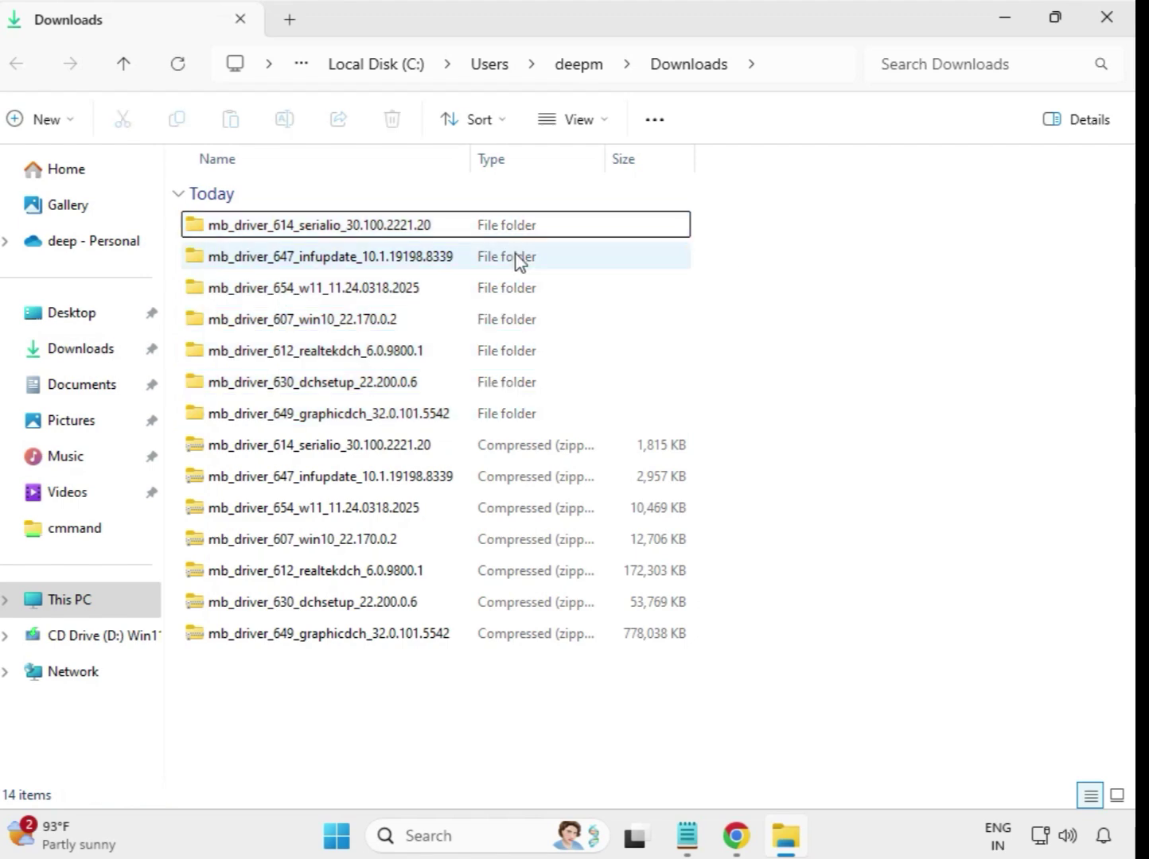
Run the mb_driver_614_serialio_30.100.2221.20 installer from its extracted folder as administrator, allow its changes, and dismiss the Program Compatibility Assistant.
double_click(321, 226)
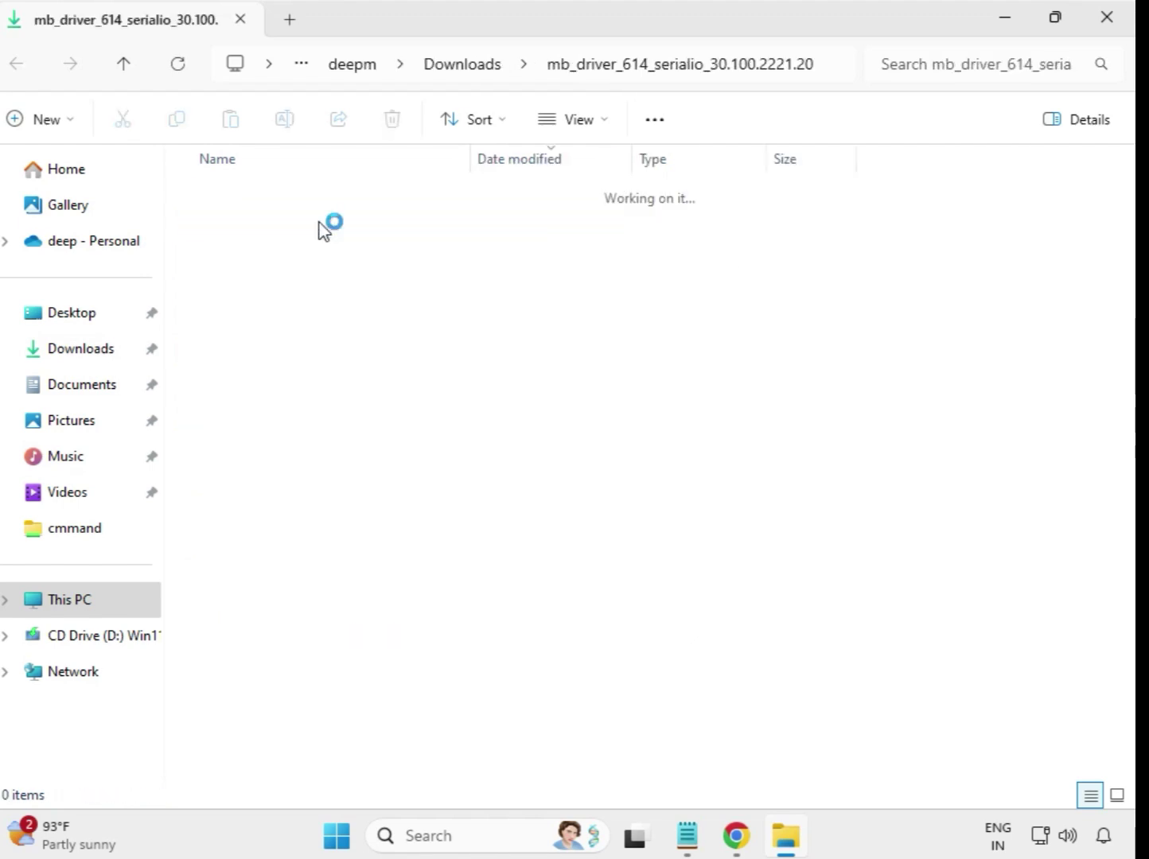
left_click(306, 230)
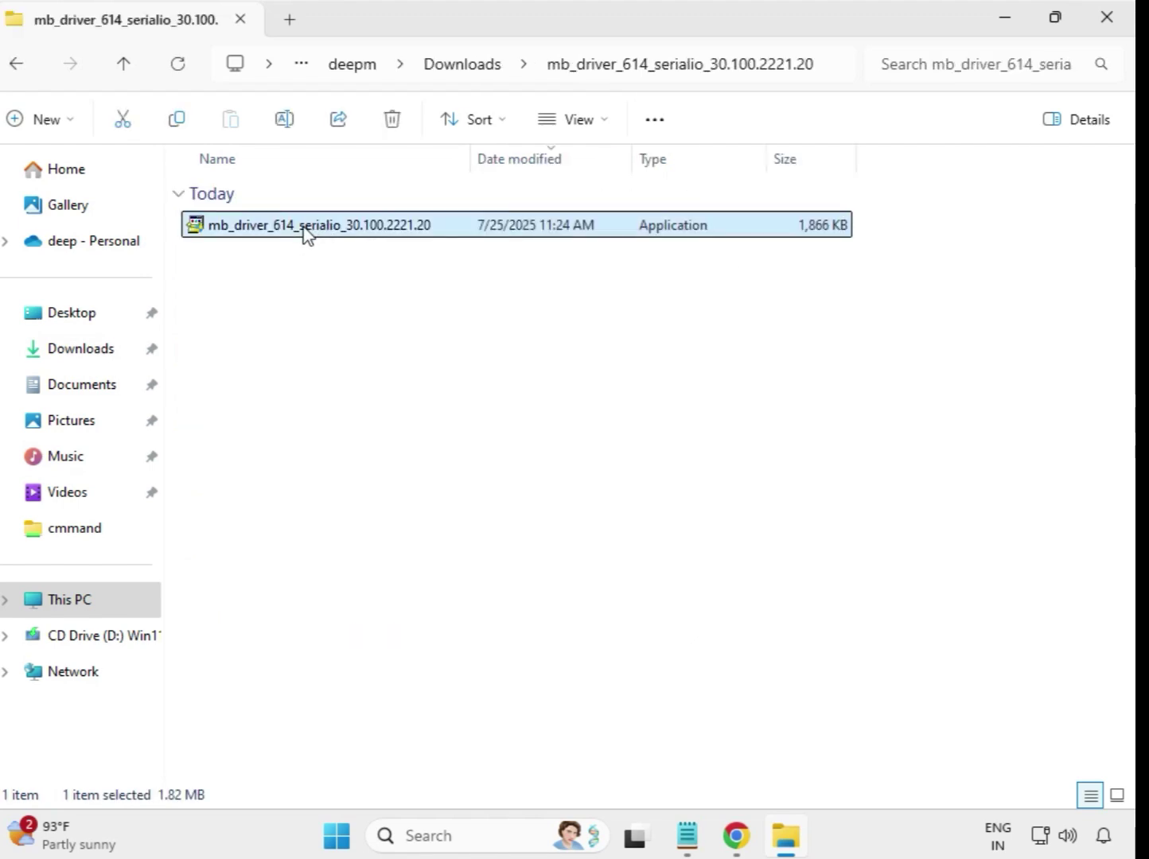
right_click(306, 232)
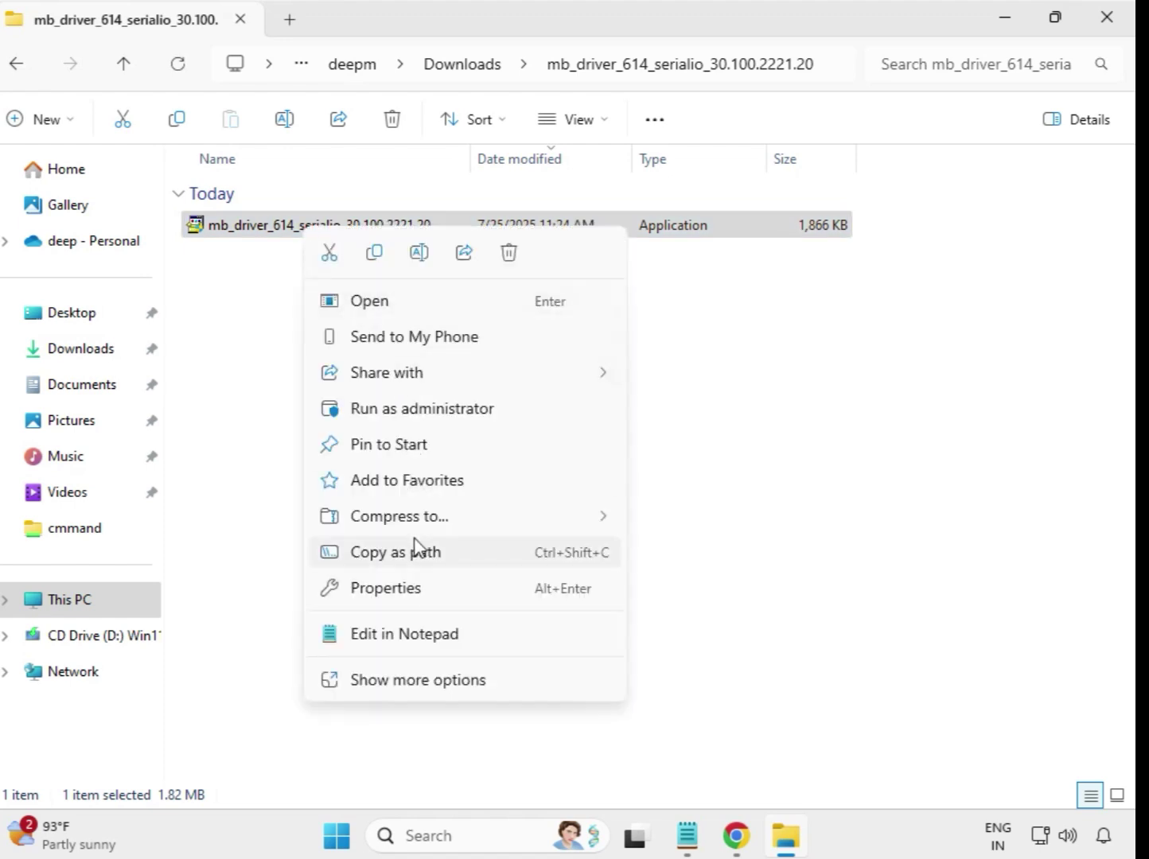
left_click(407, 416)
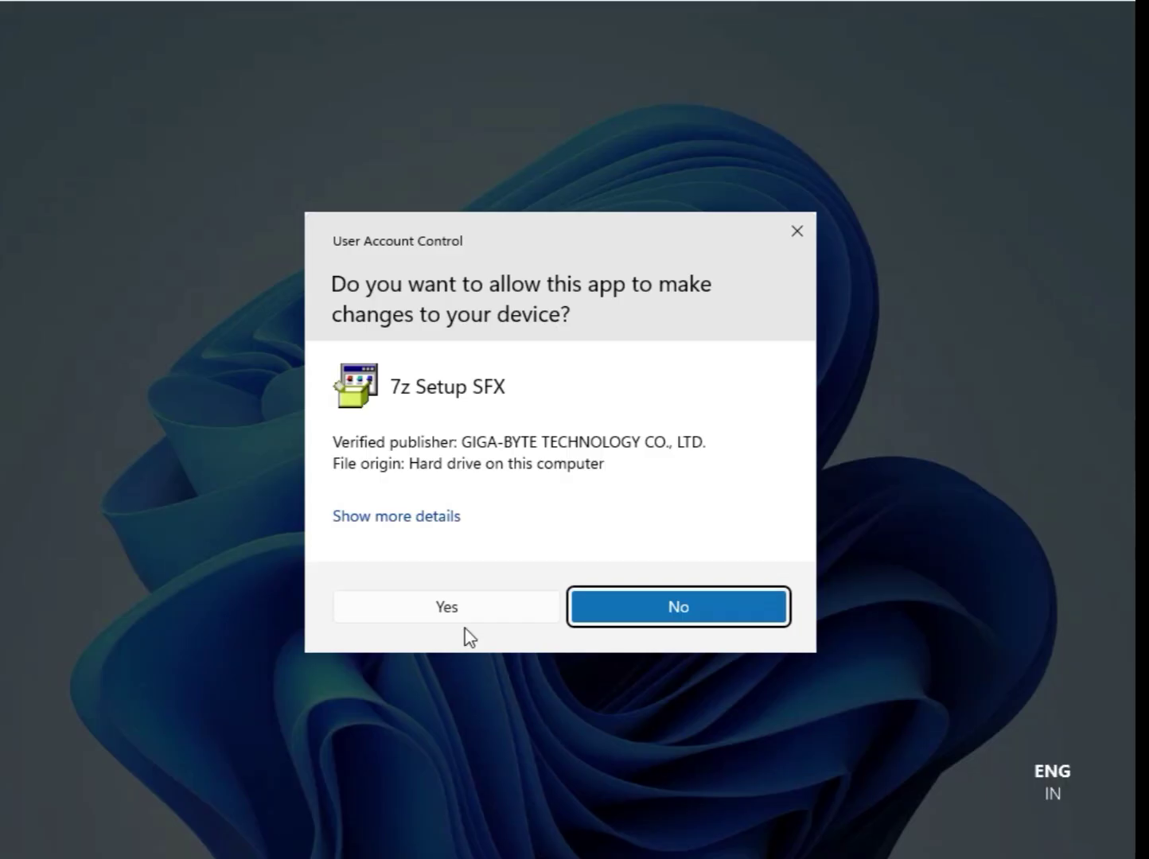
left_click(458, 611)
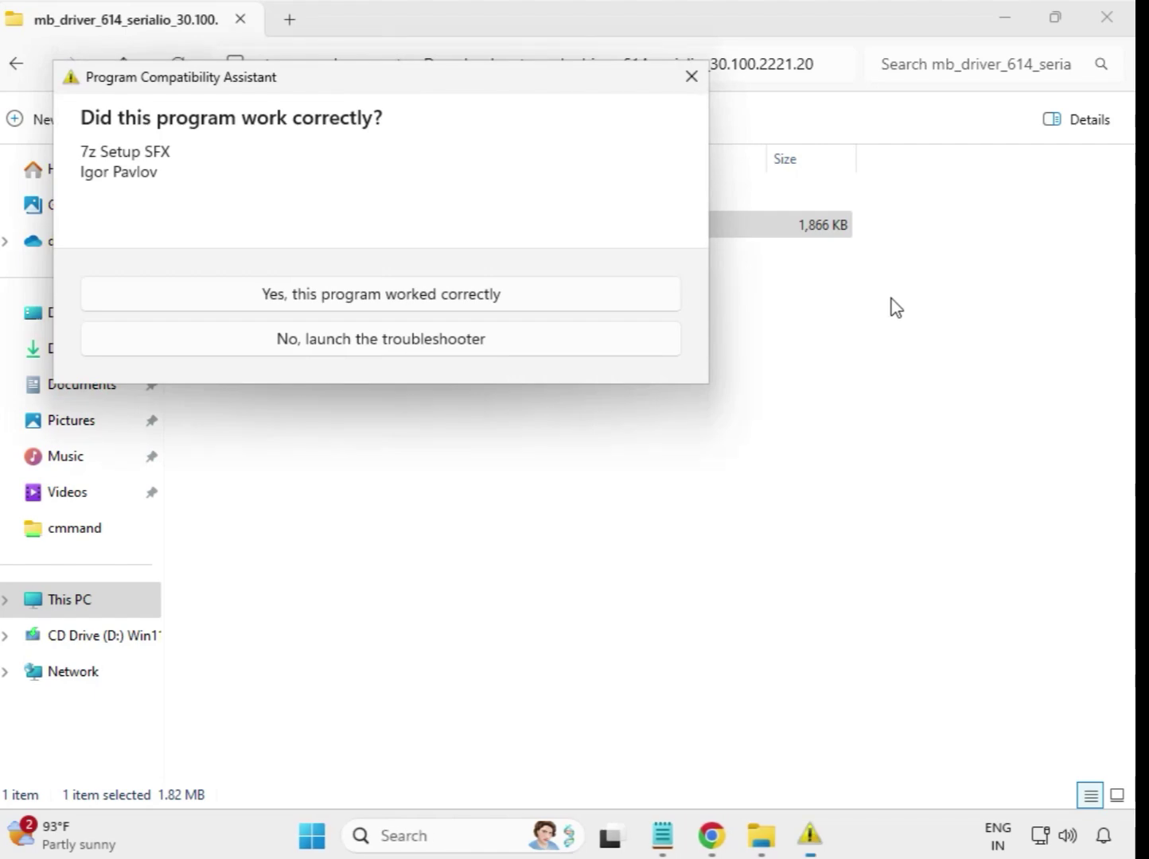
key("Escape")
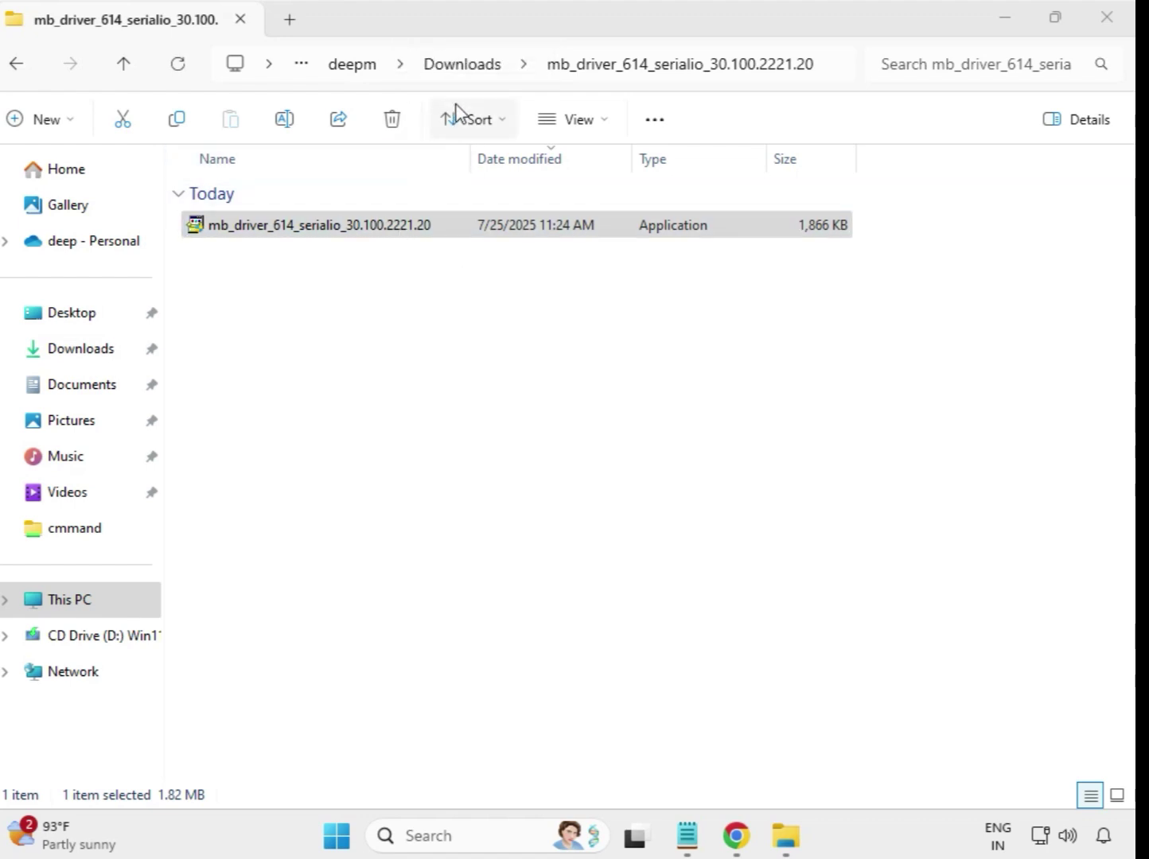
Run the mb_driver_647_infupdate_10.1.19198.8339 installer from its extracted folder in Downloads as administrator and allow its changes.
left_click(17, 64)
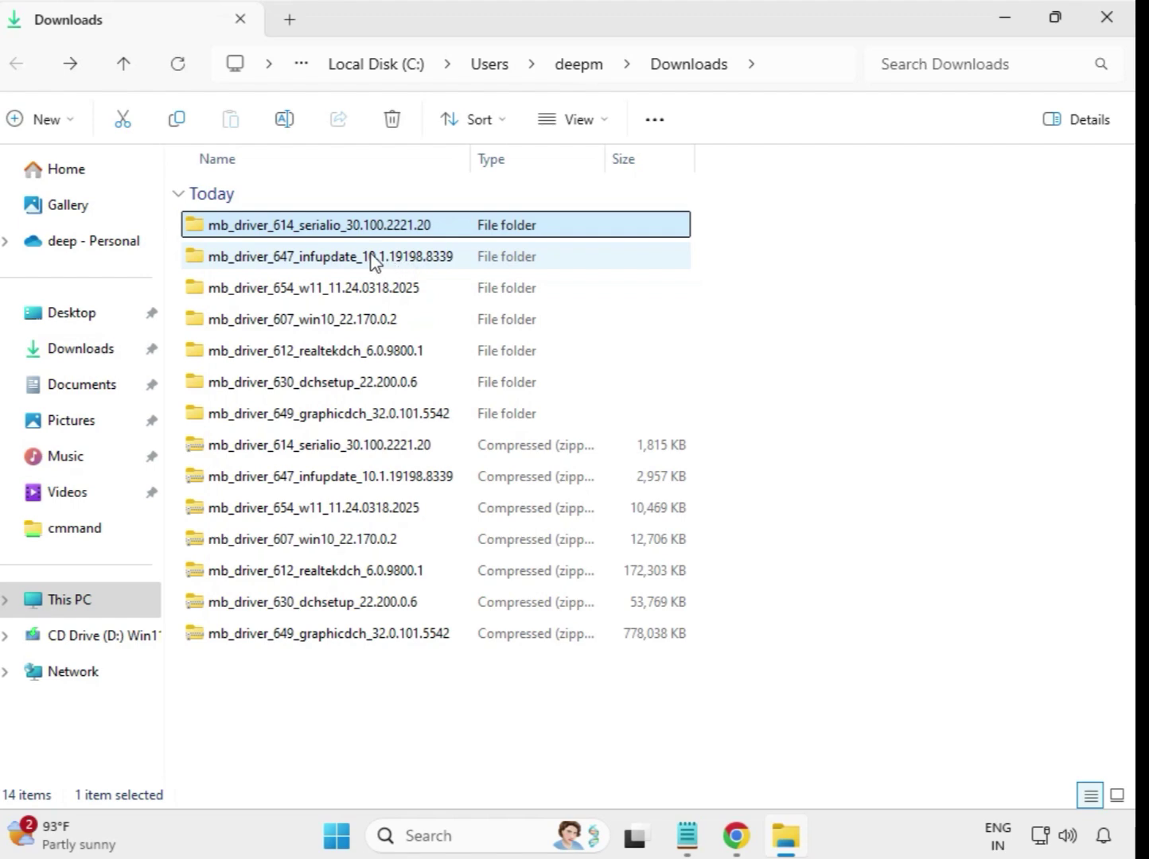
double_click(382, 258)
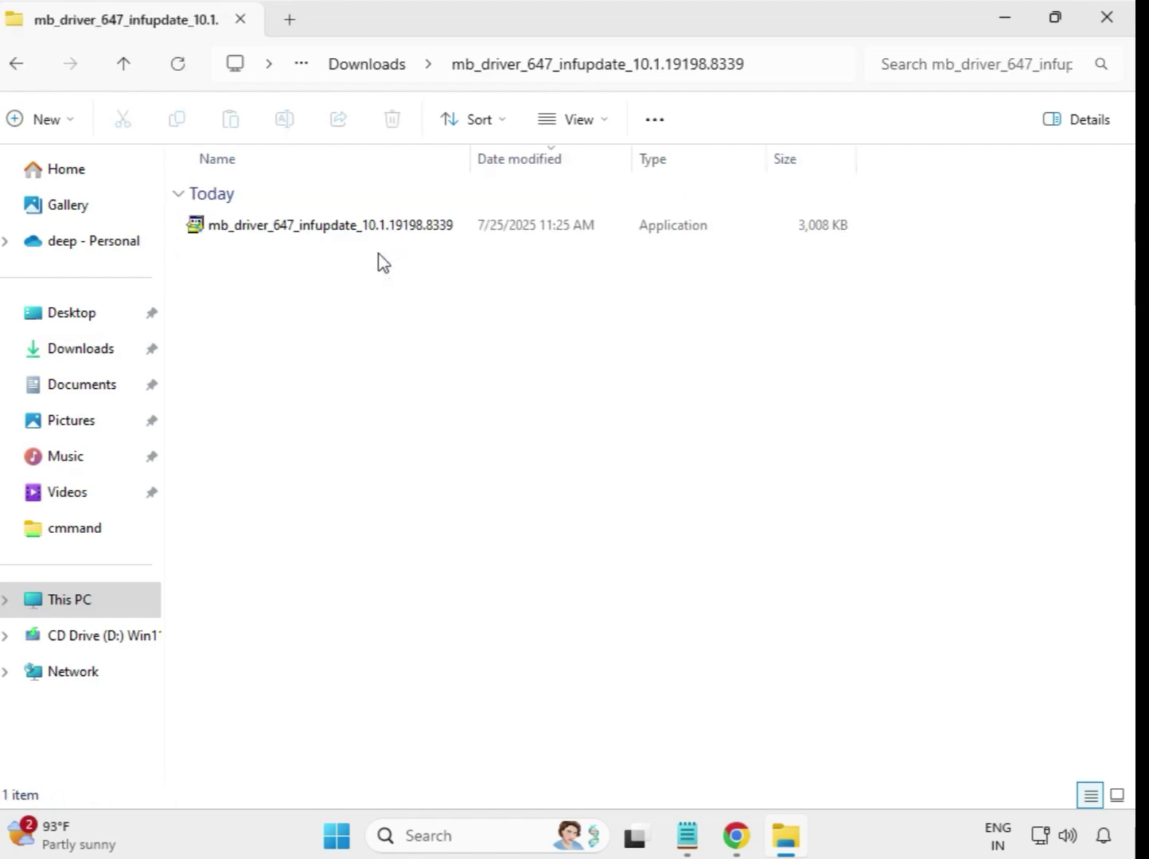
left_click(385, 234)
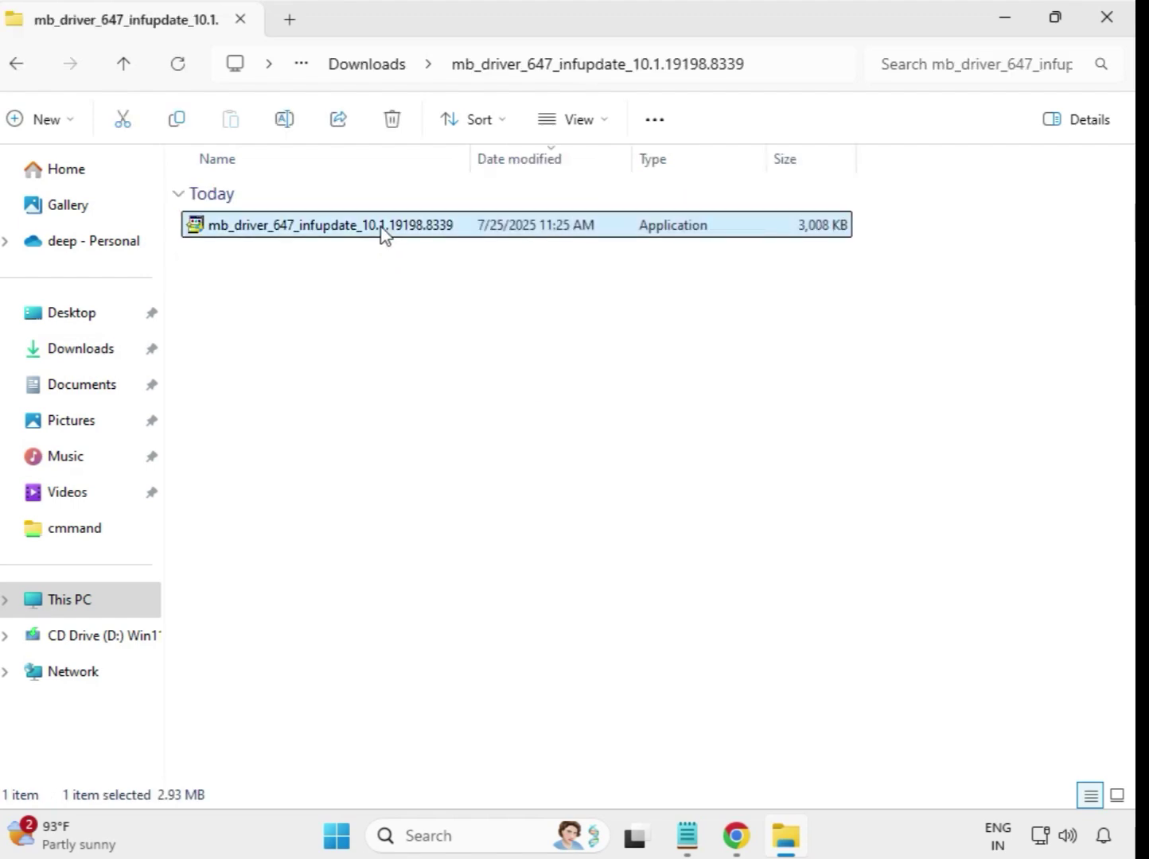
right_click(385, 235)
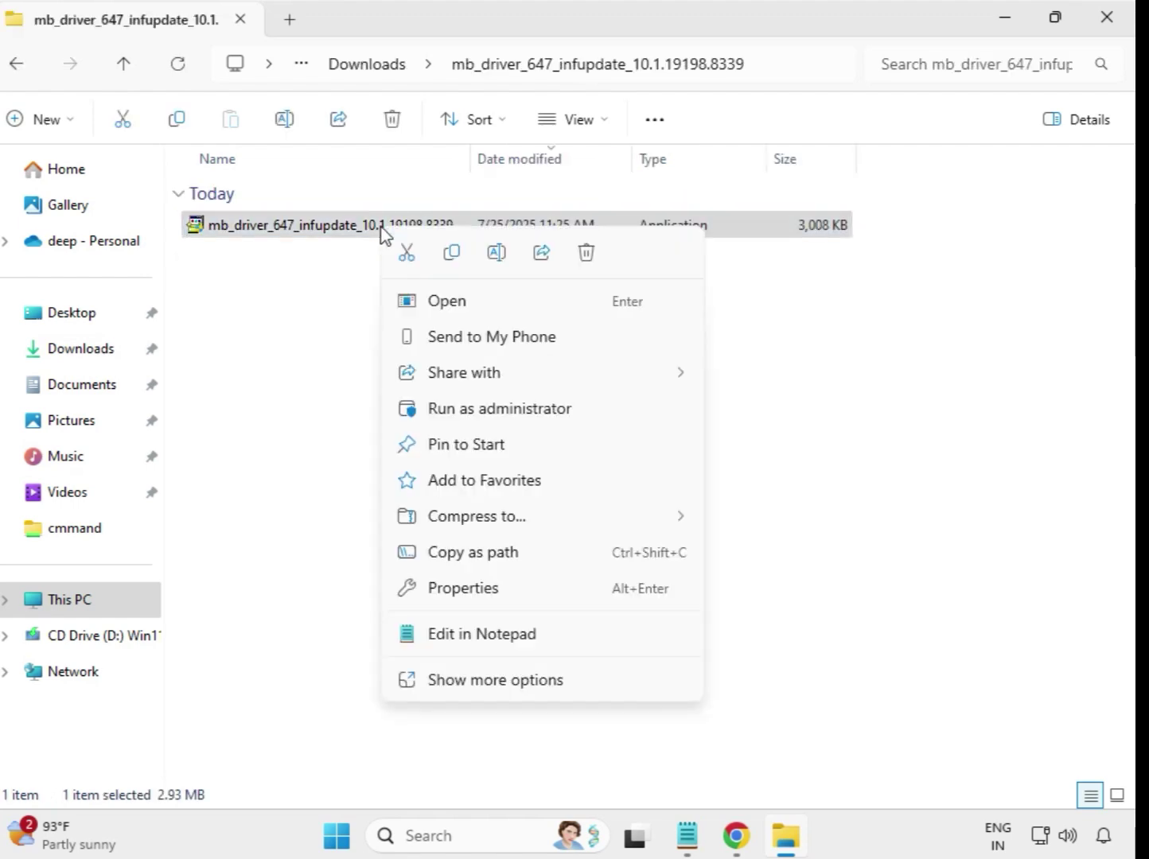
left_click(508, 411)
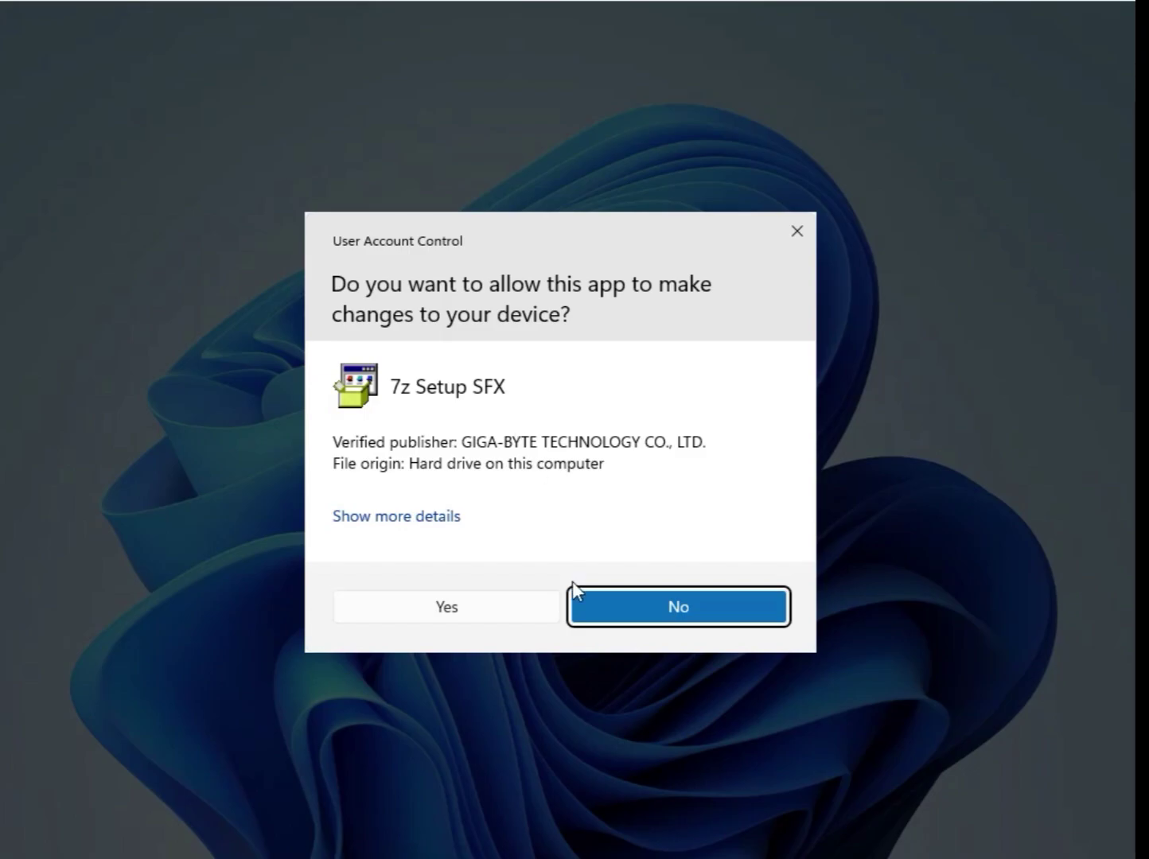
left_click(521, 625)
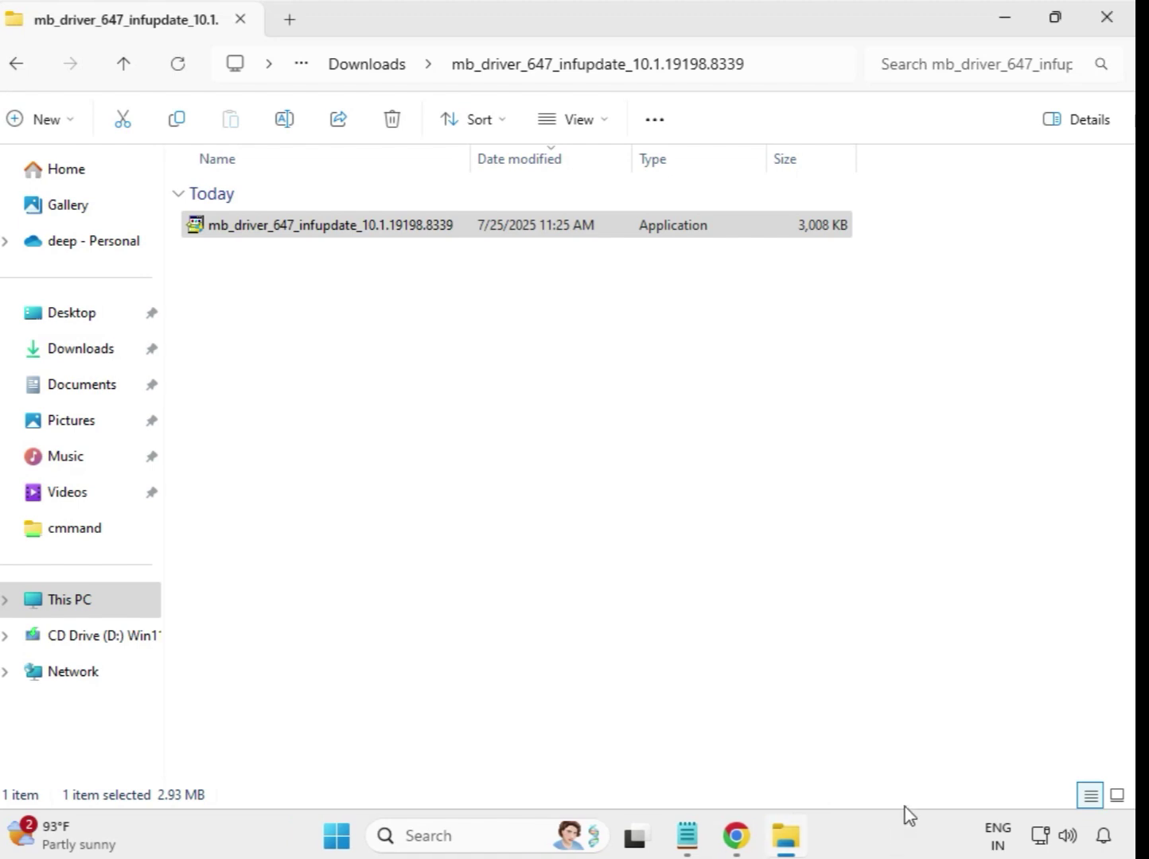
Return to Downloads, run the mb_driver_654_w11_11.24.0318.2025 installer from its extracted folder as administrator, and allow its changes.
left_click(343, 73)
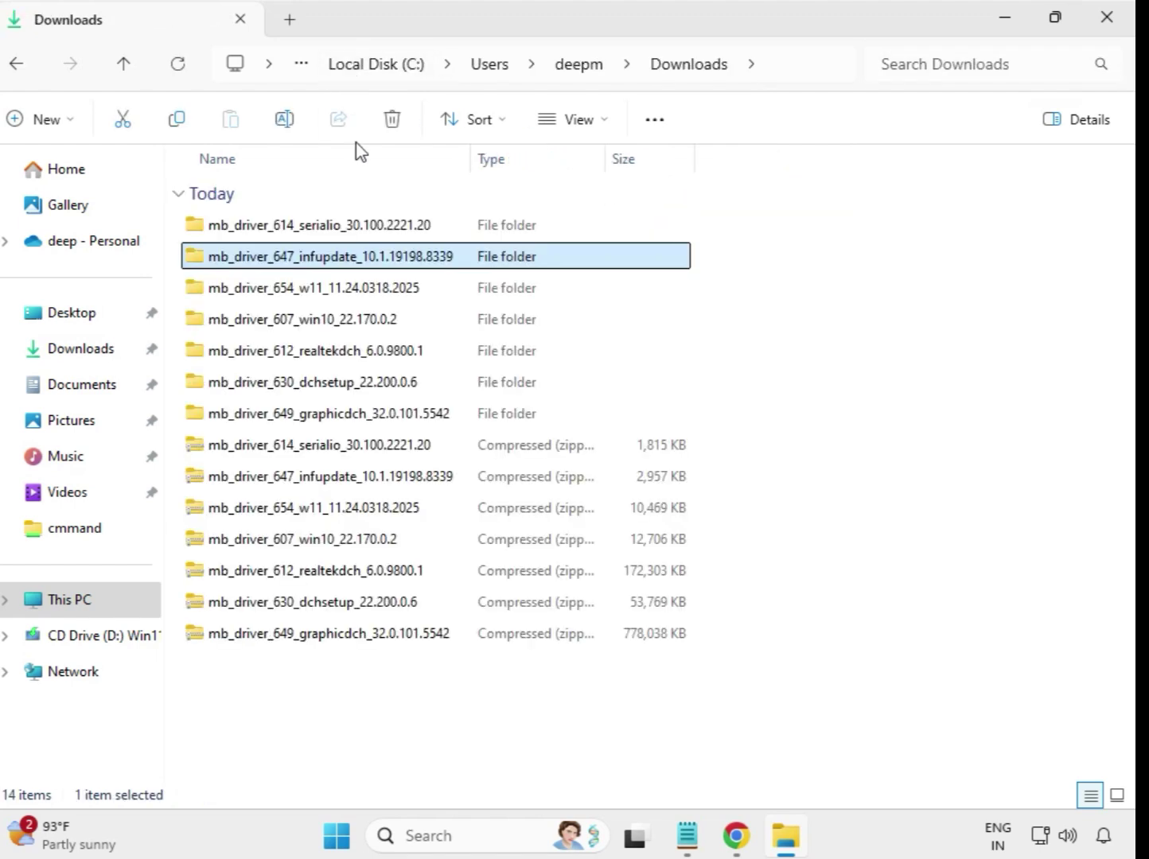
double_click(322, 293)
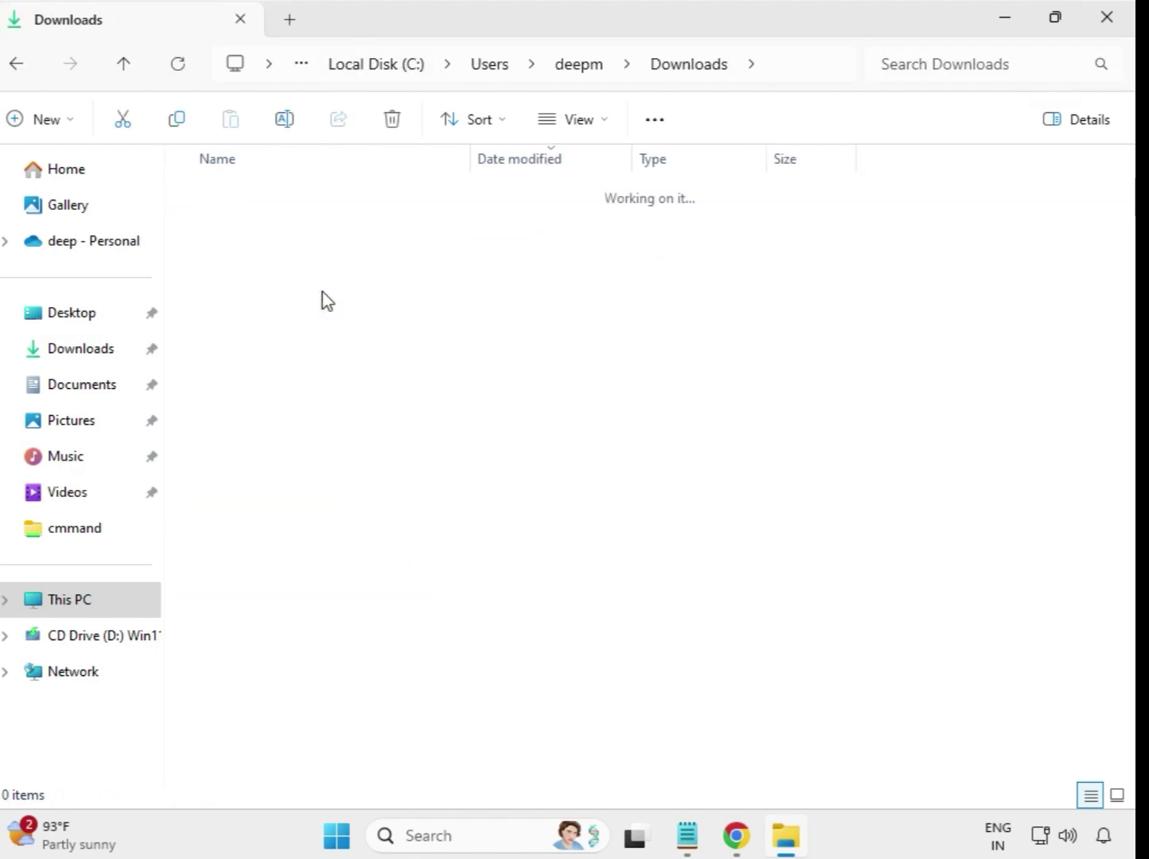
left_click(335, 231)
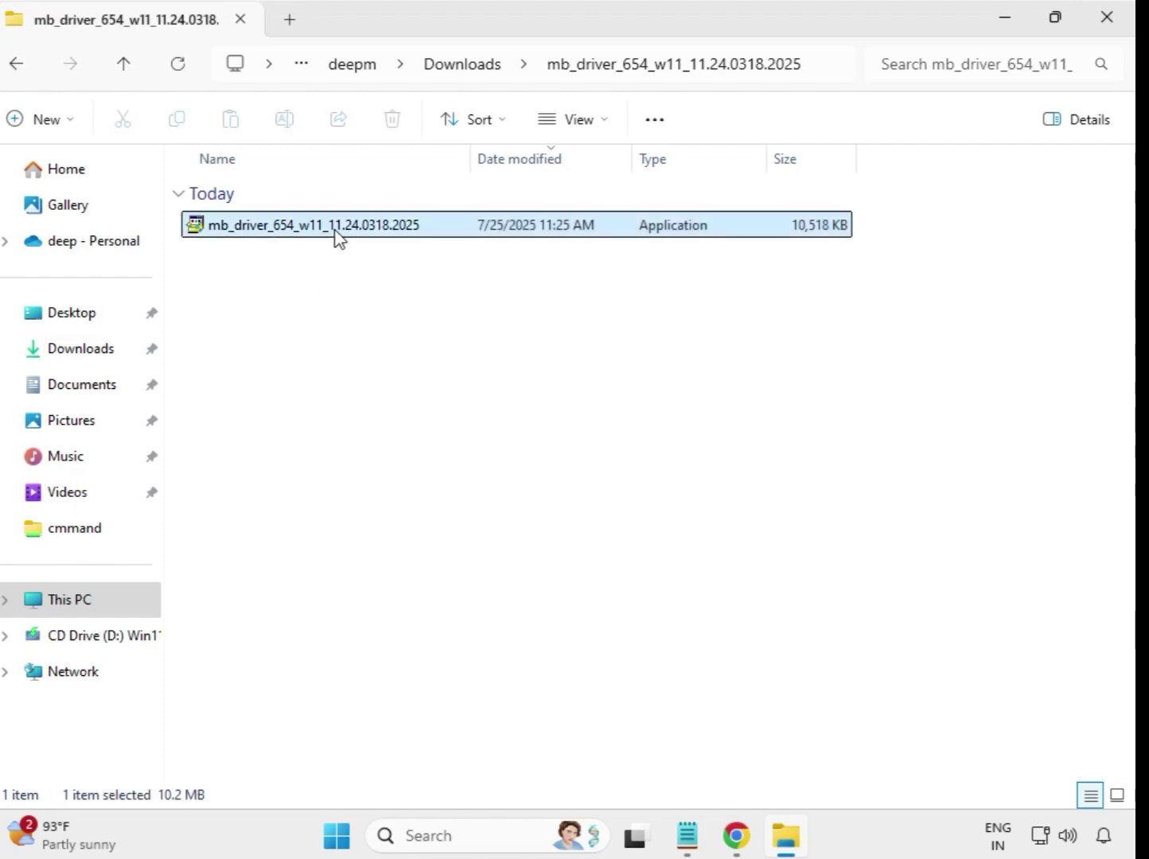
right_click(337, 235)
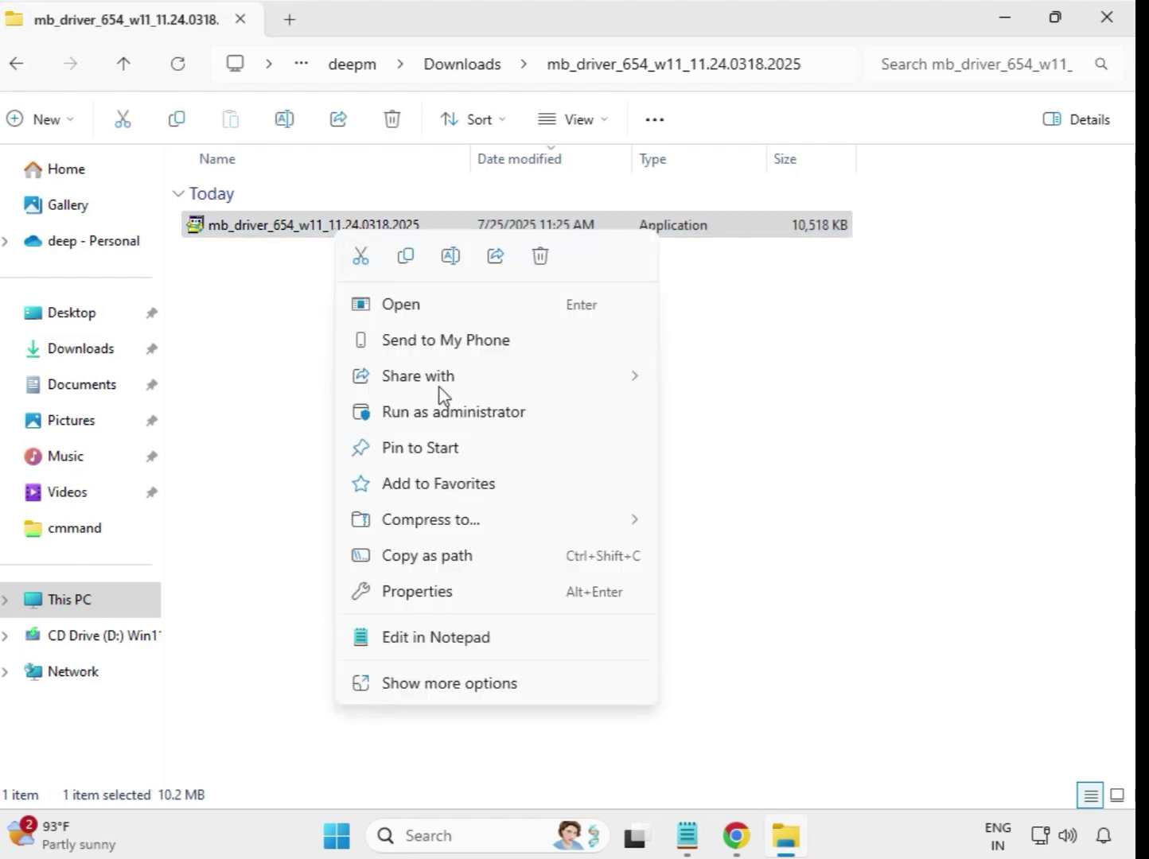
left_click(443, 412)
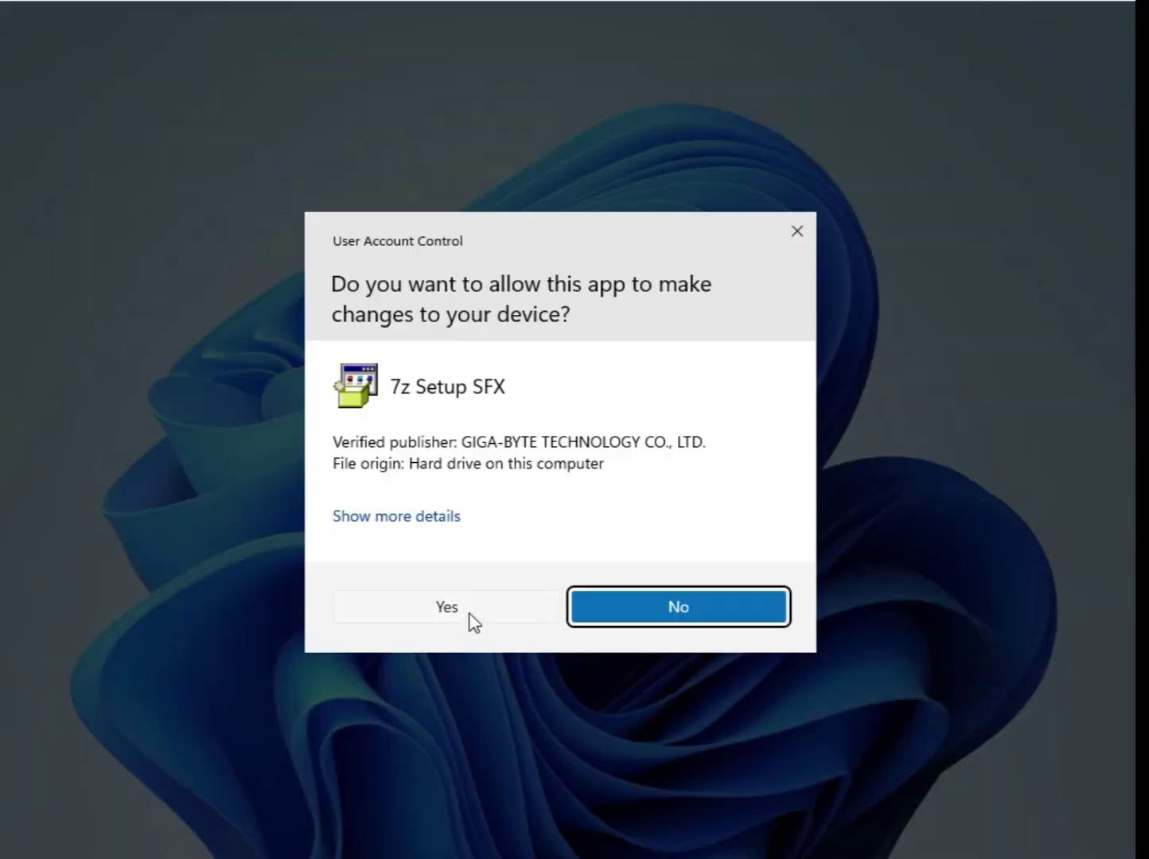
left_click(469, 613)
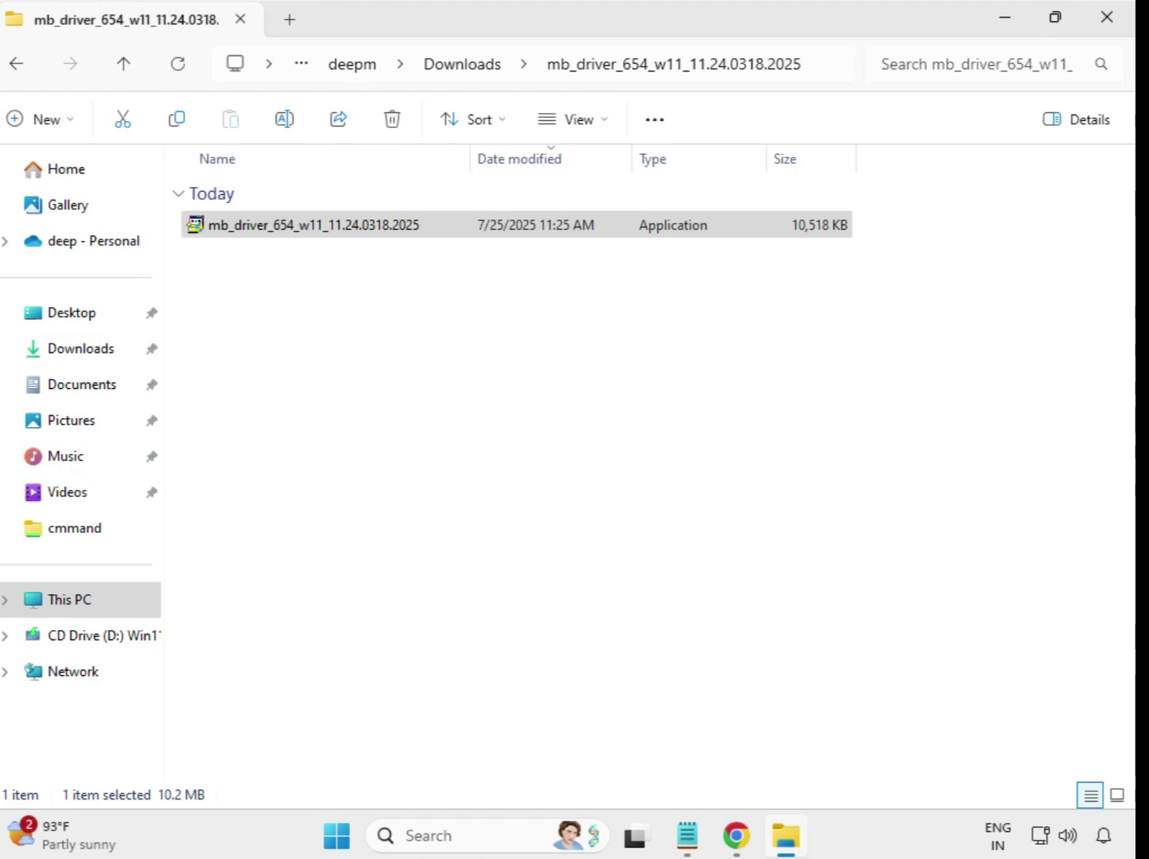
Return to Downloads, run the mb_driver_607_win10_22.170.0.2 installer from its extracted folder as administrator, and allow its changes.
left_click(468, 69)
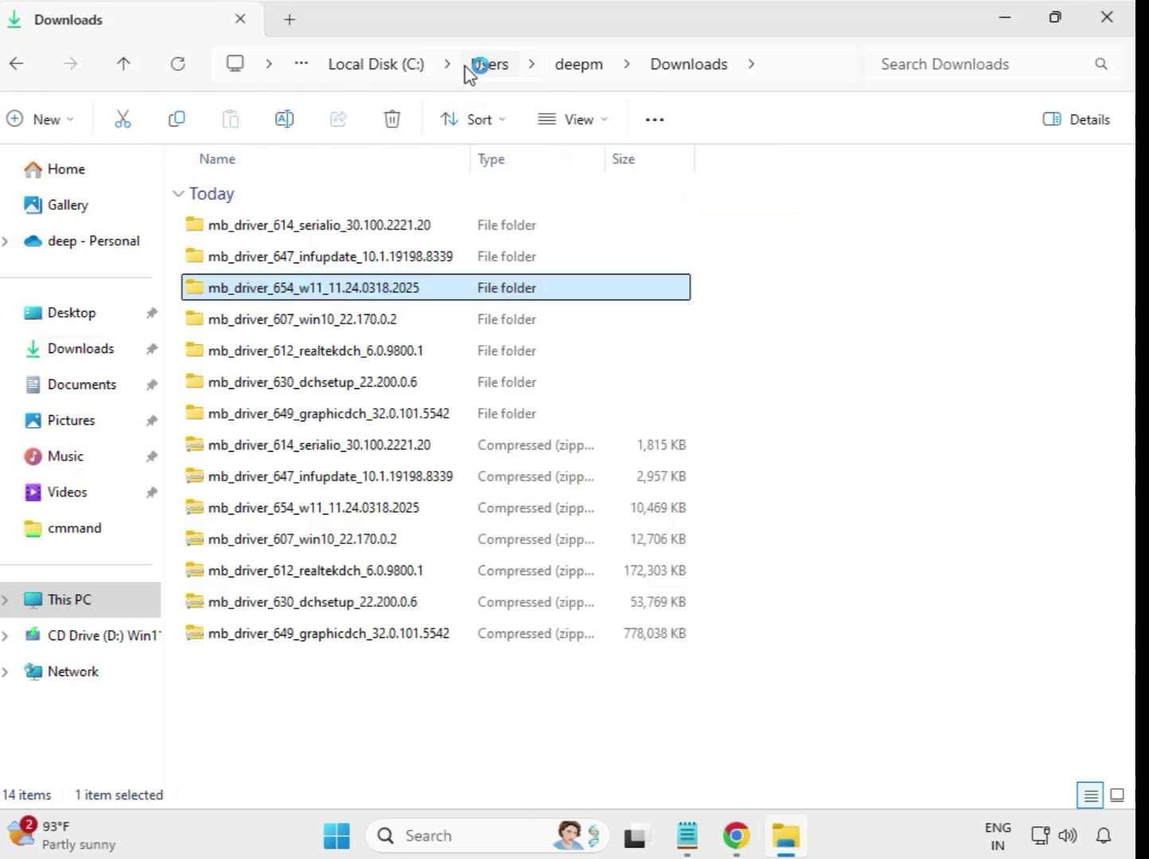
double_click(331, 318)
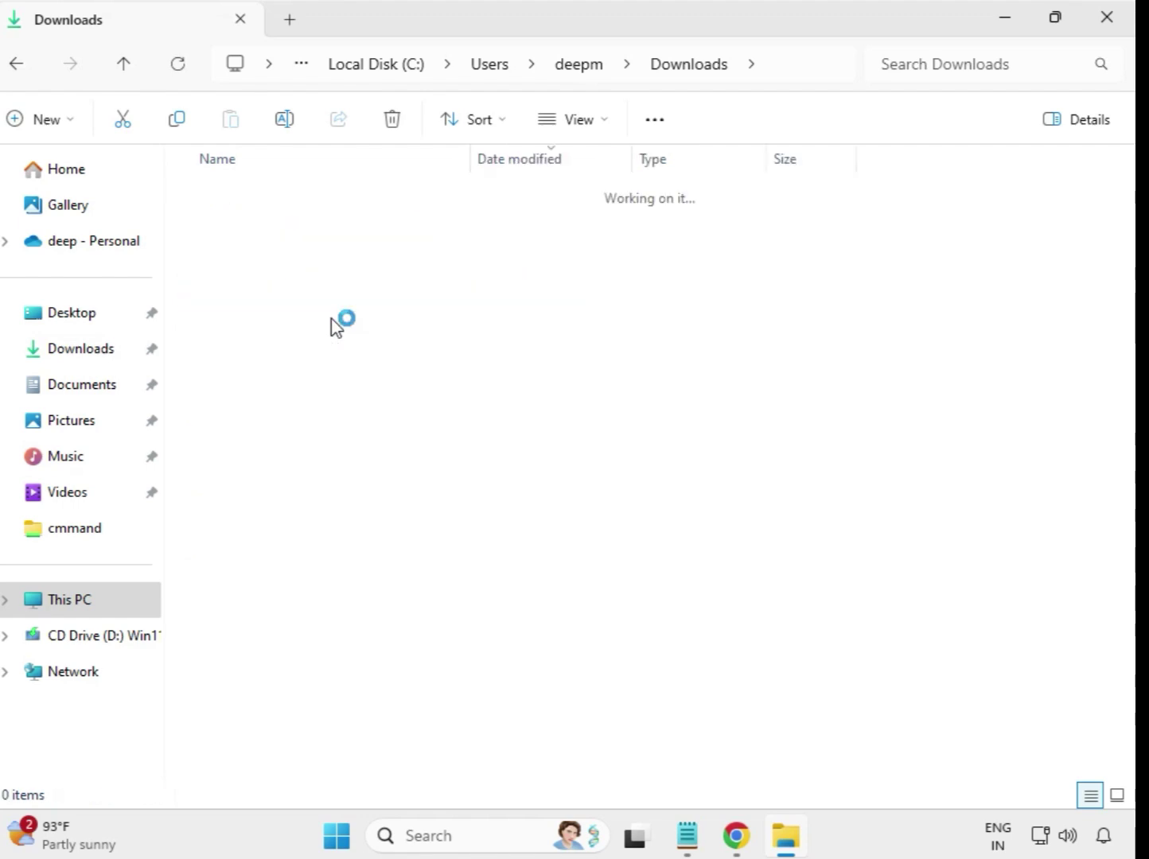
double_click(319, 231)
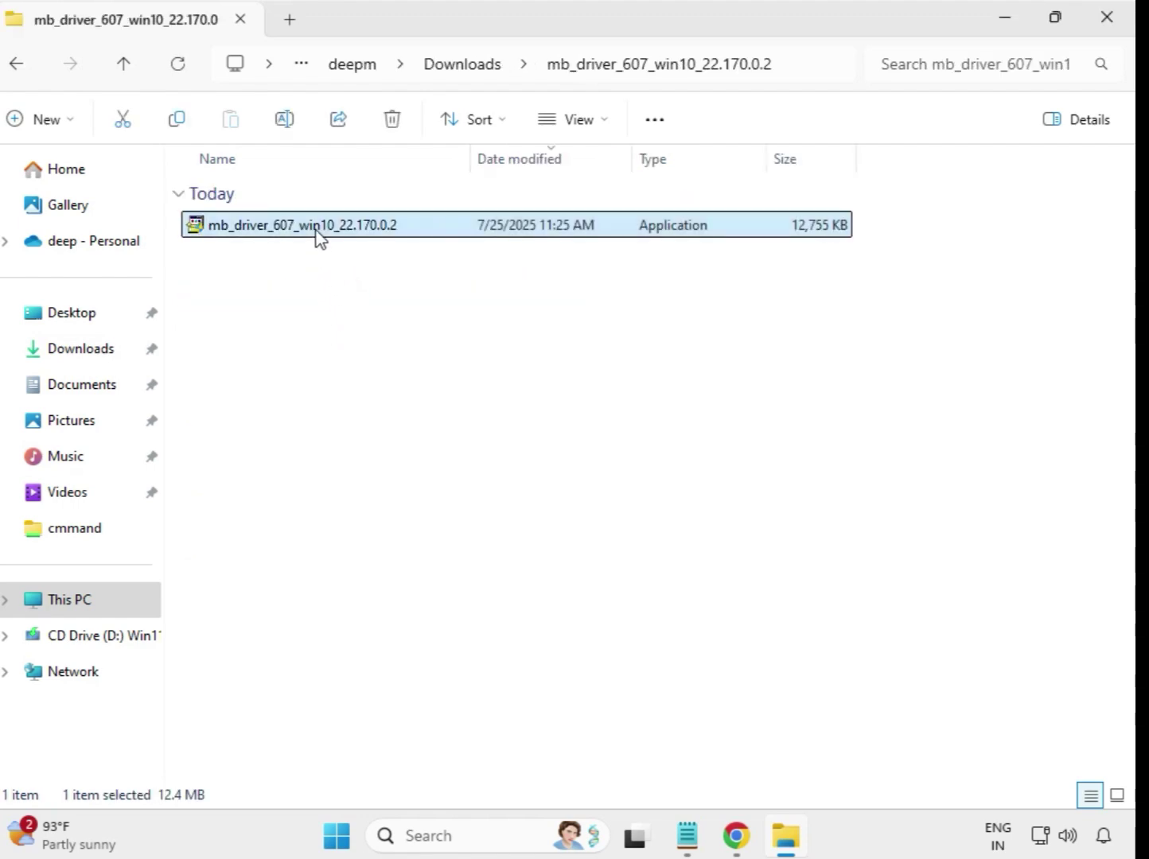
right_click(319, 231)
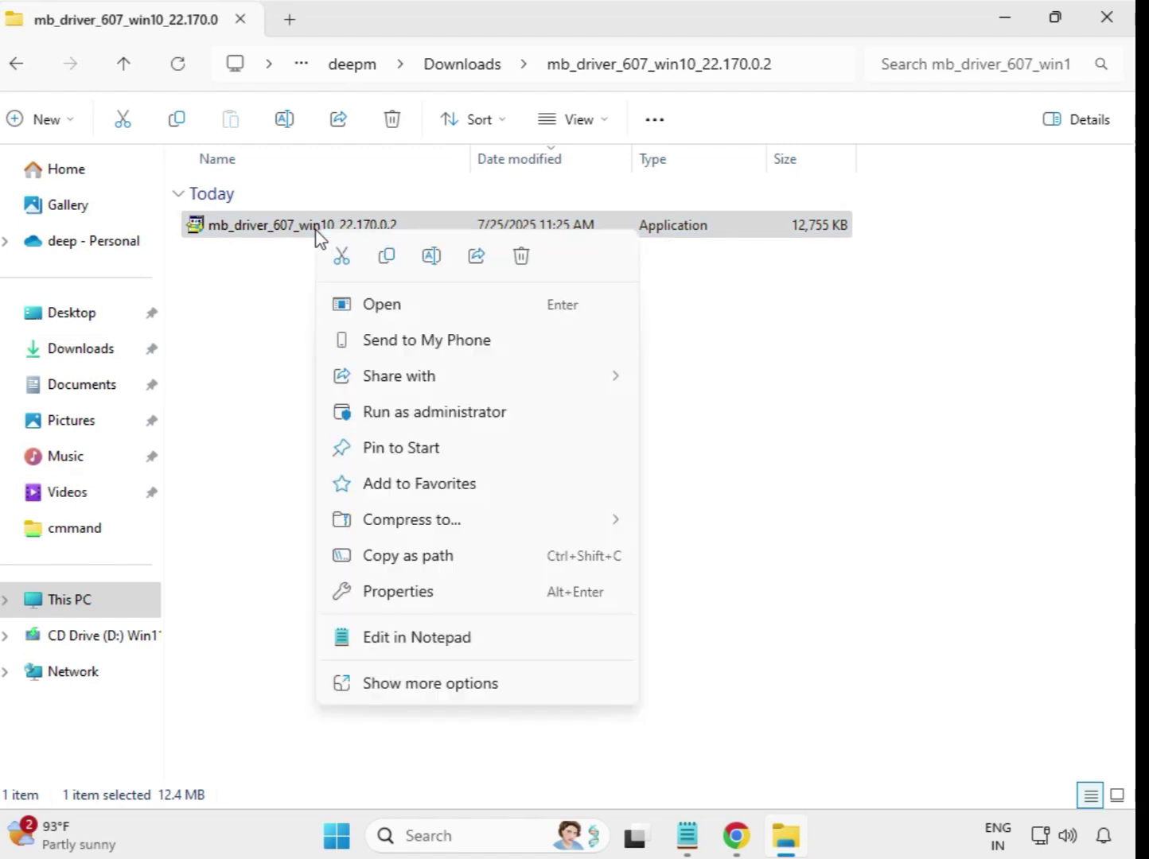
left_click(411, 411)
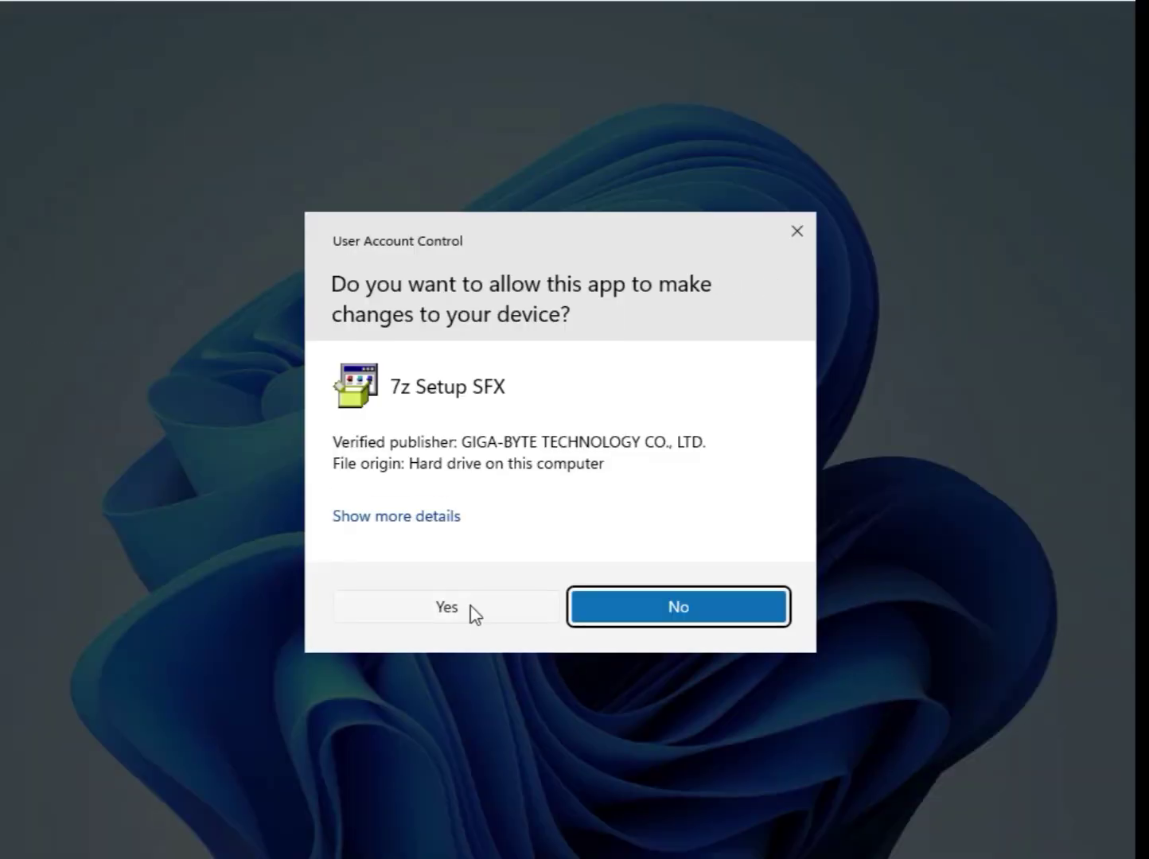
left_click(470, 606)
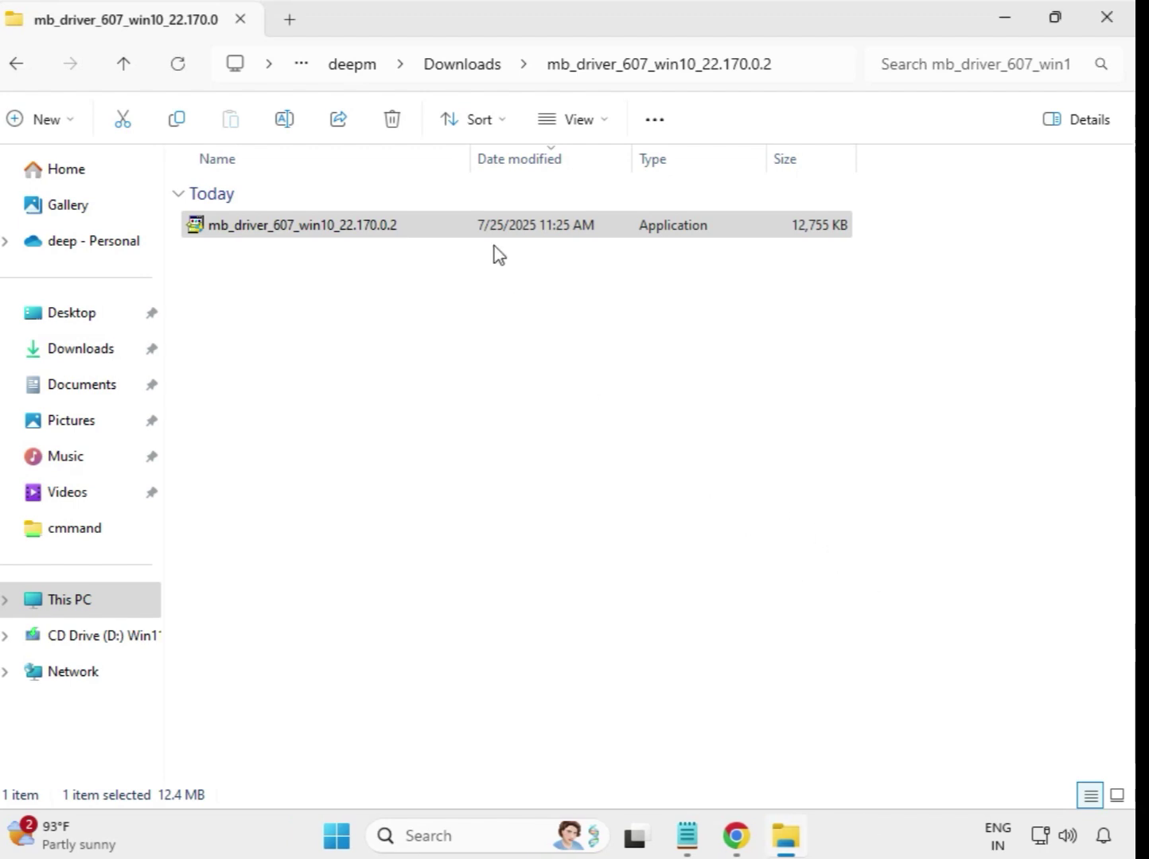
Return to Downloads, run the mb_driver_612_realtekdch_6.0.9800.1 installer from its extracted folder as administrator, and allow its changes.
left_click(460, 65)
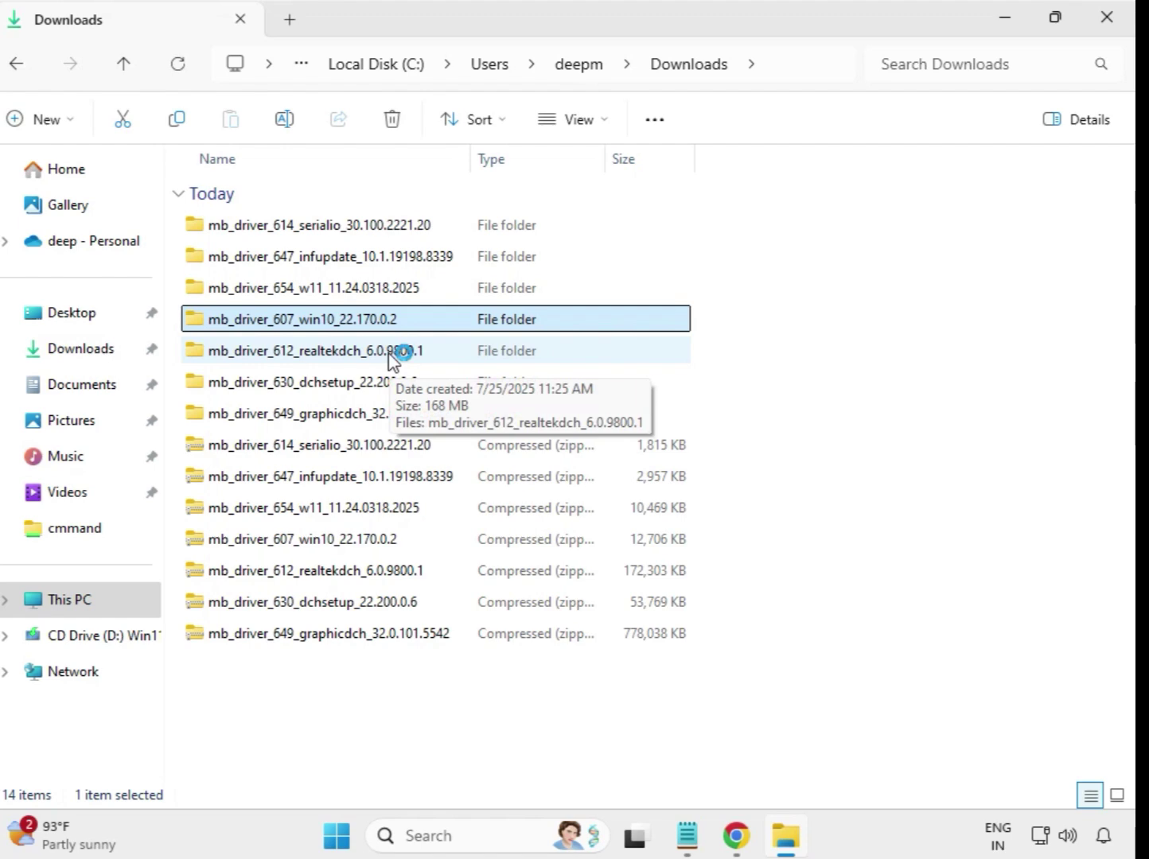
left_click(392, 359)
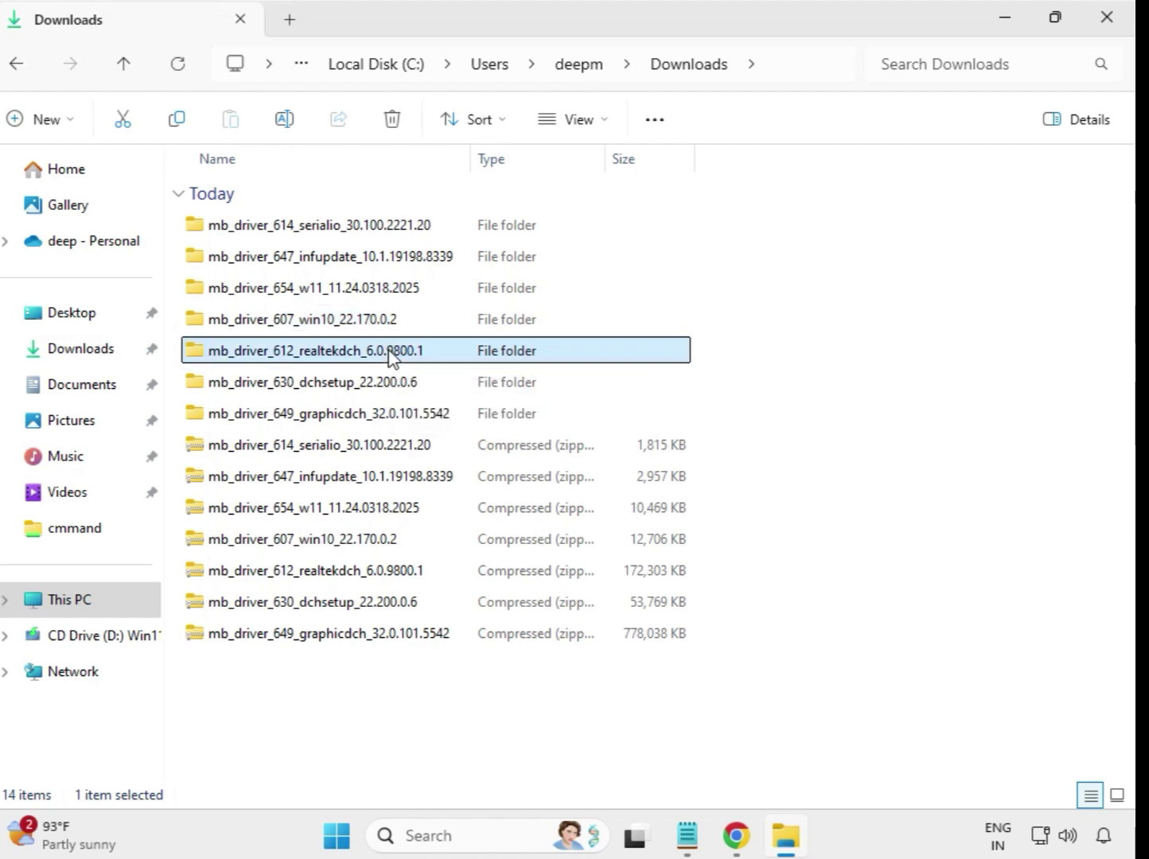
double_click(459, 356)
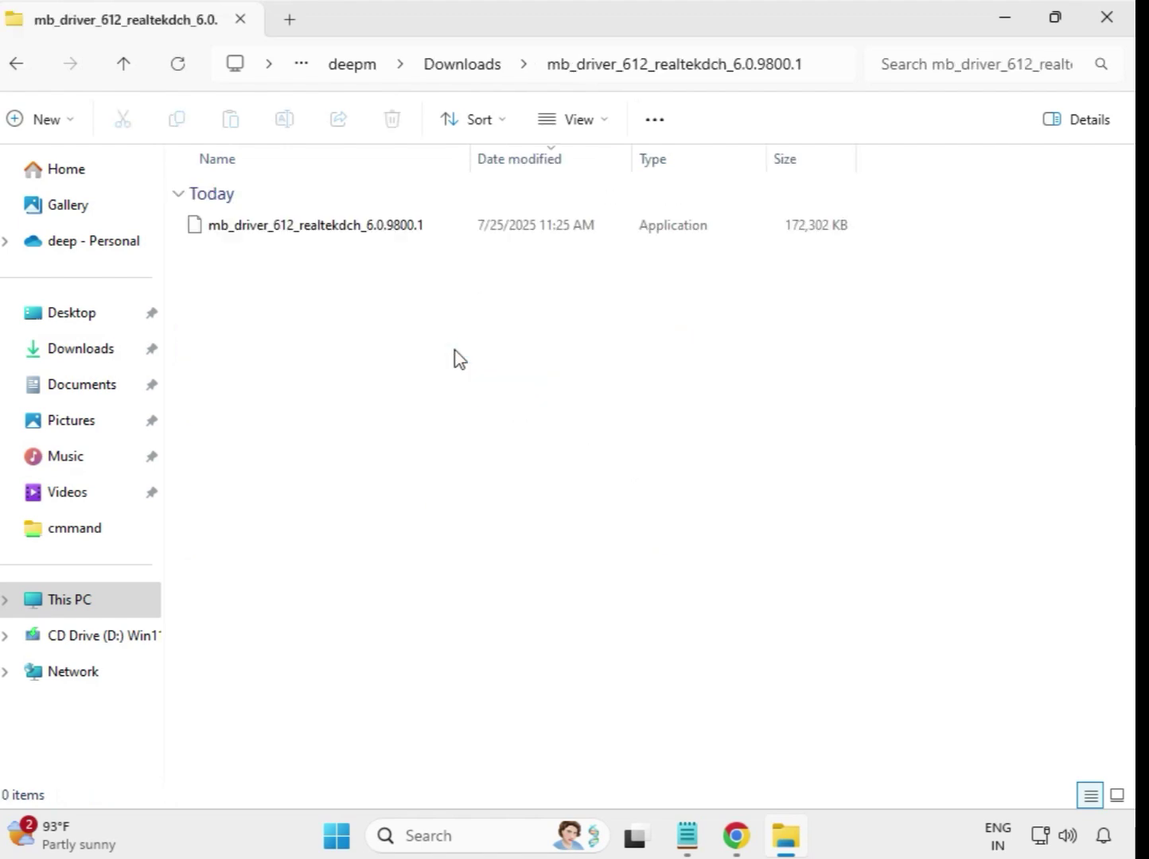
left_click(355, 232)
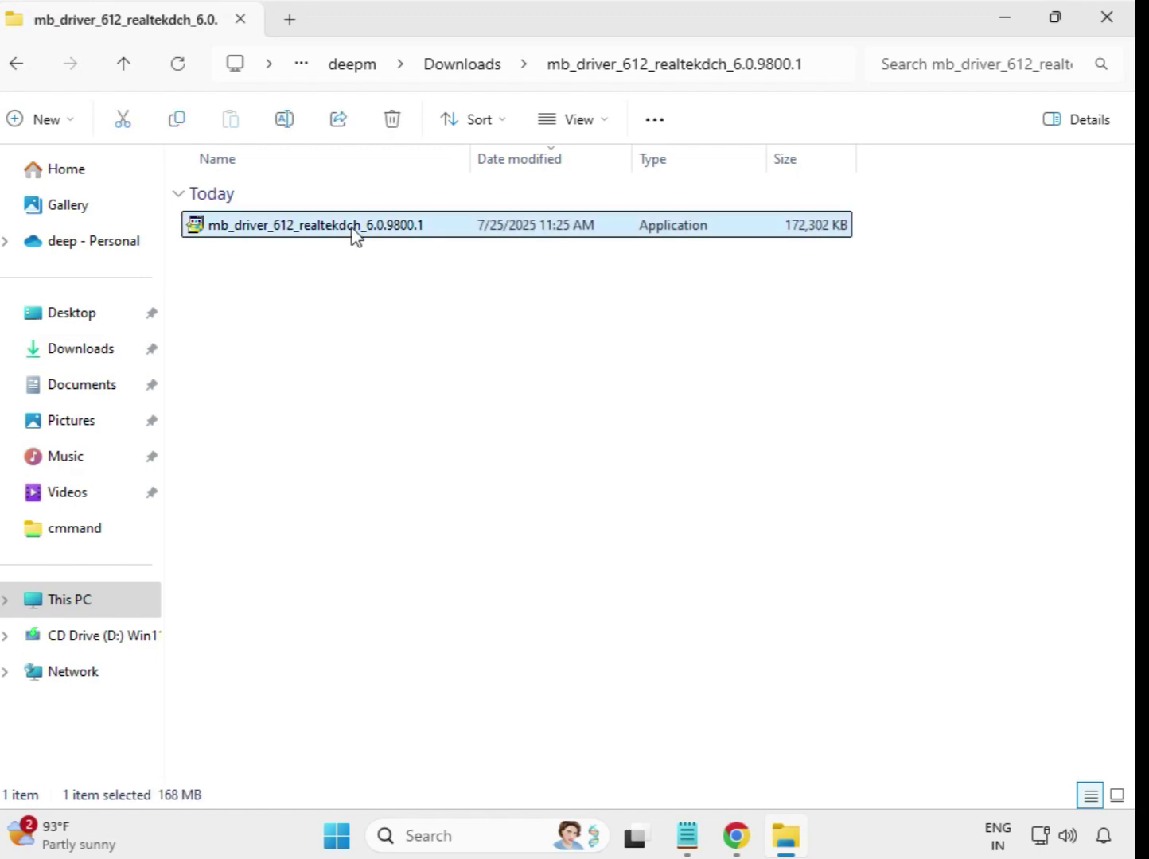
right_click(355, 233)
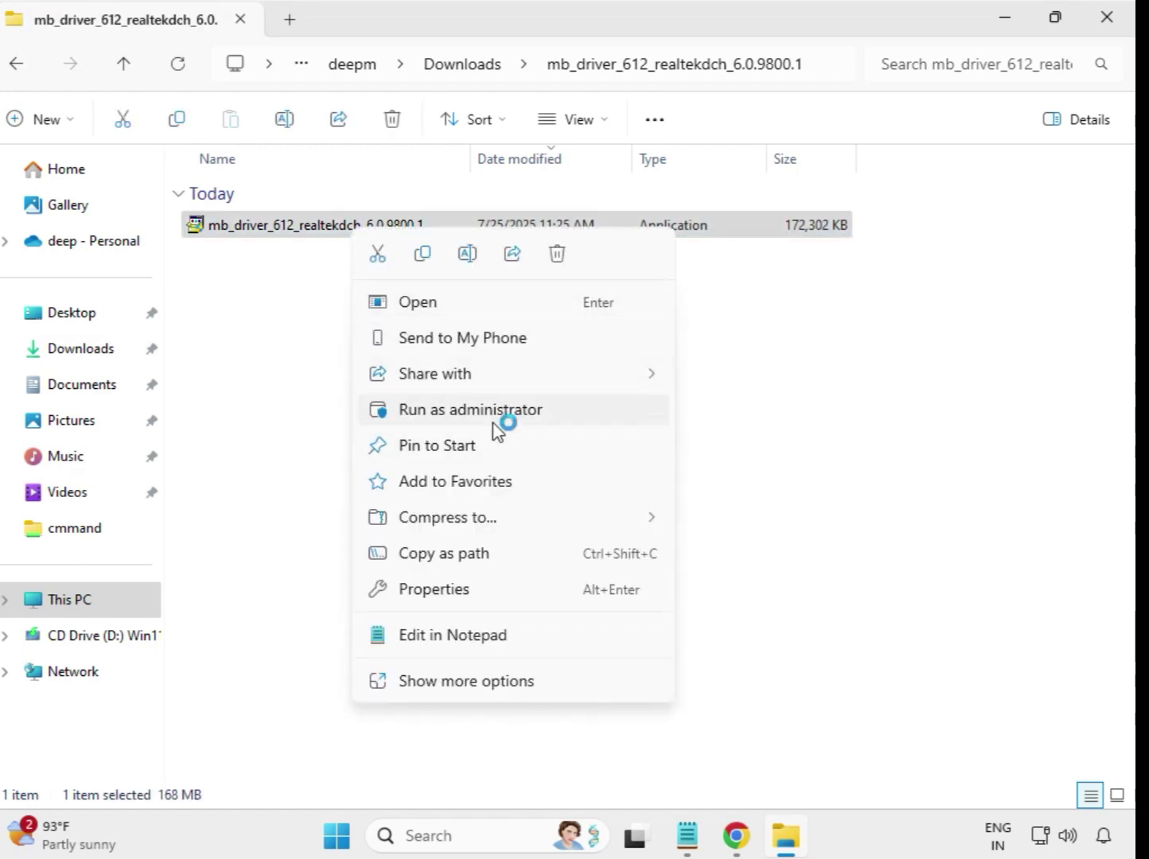
left_click(493, 424)
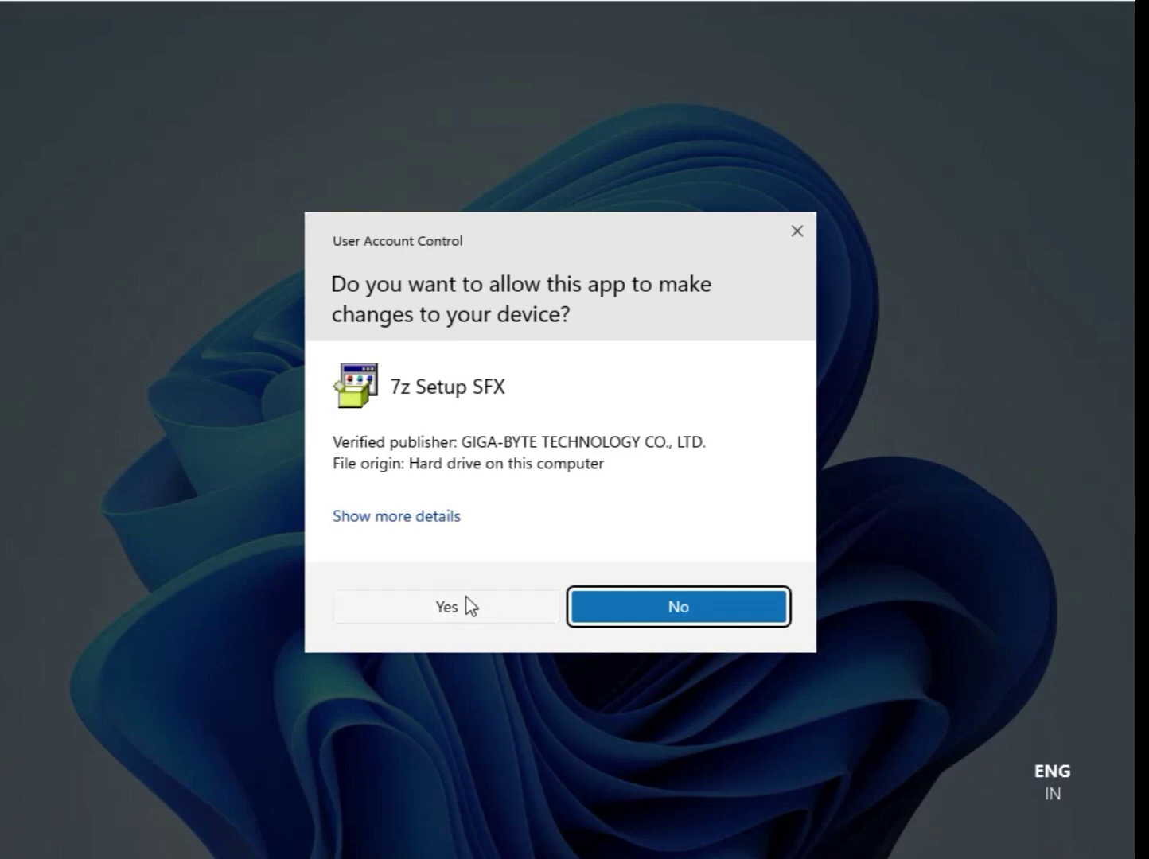
left_click(466, 606)
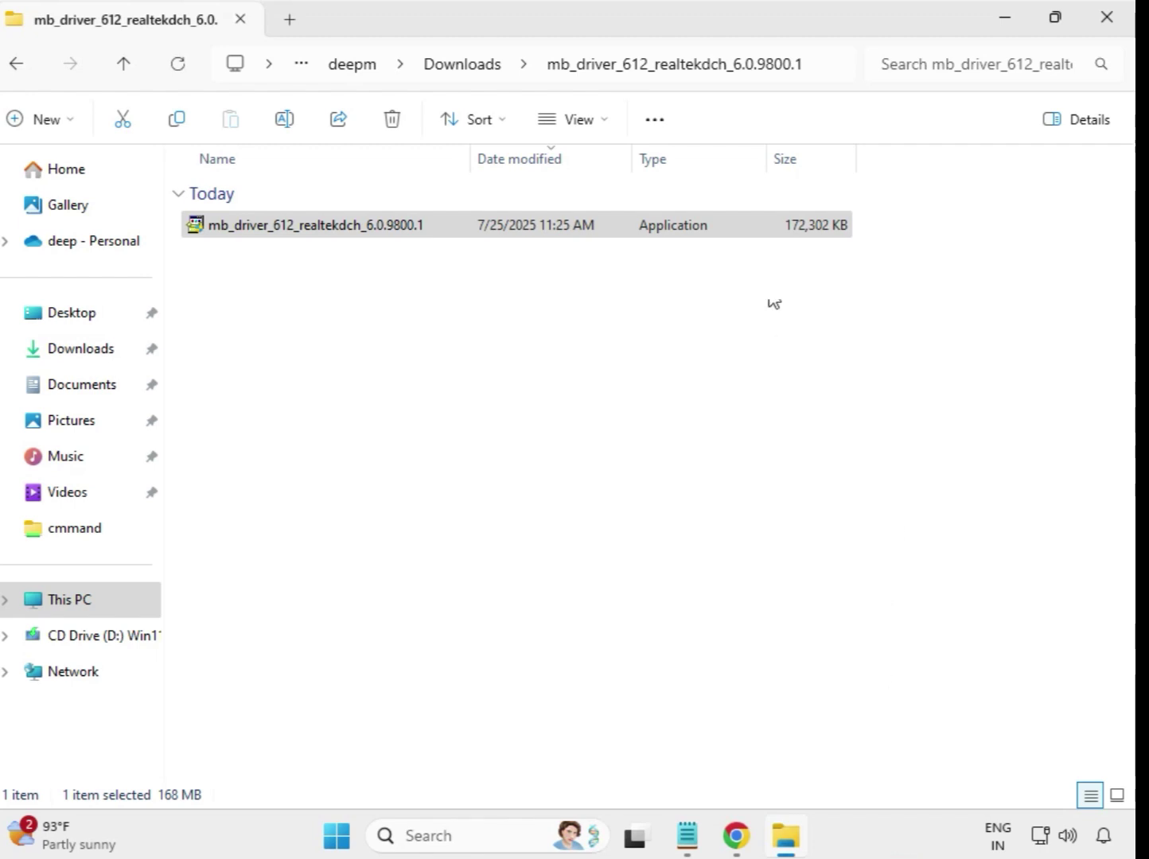
Return to Downloads, run the mb_driver_630_dchsetup_22.200.0.6 installer from its extracted folder as administrator, and allow its changes.
left_click(464, 78)
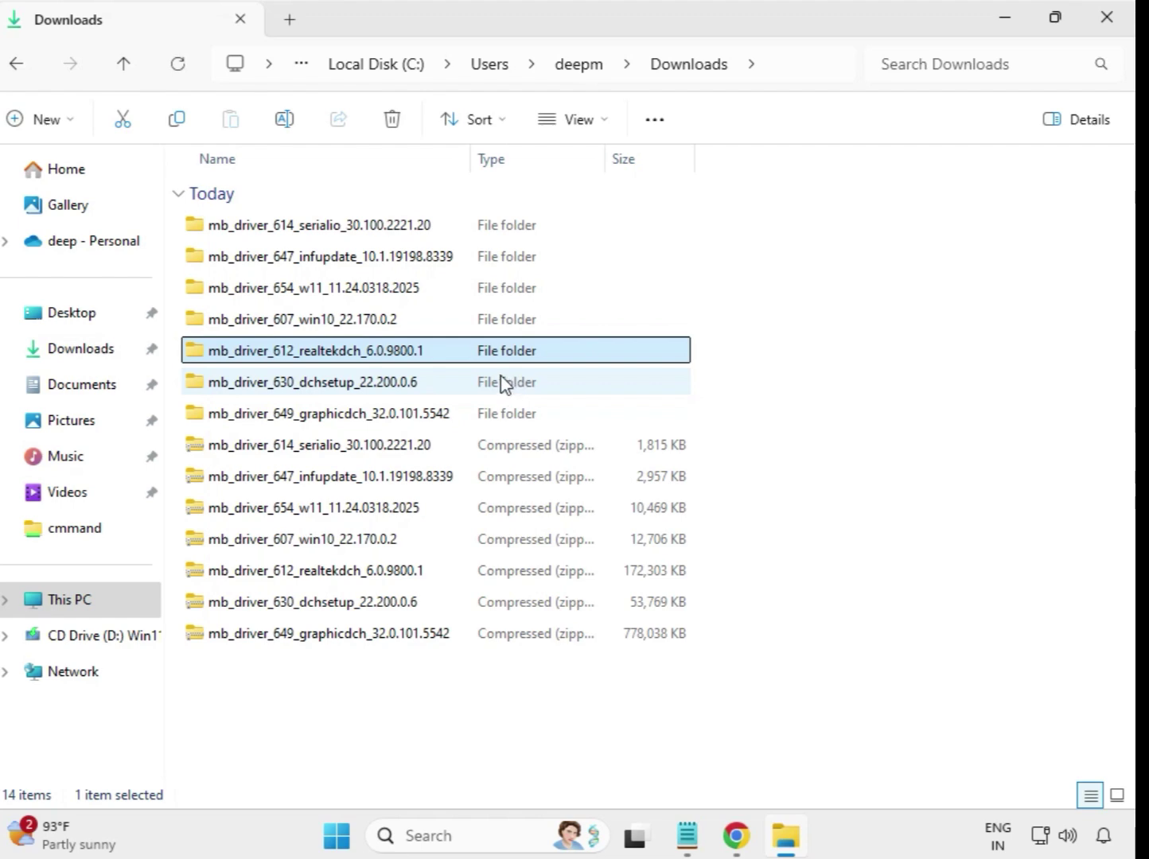
left_click(380, 391)
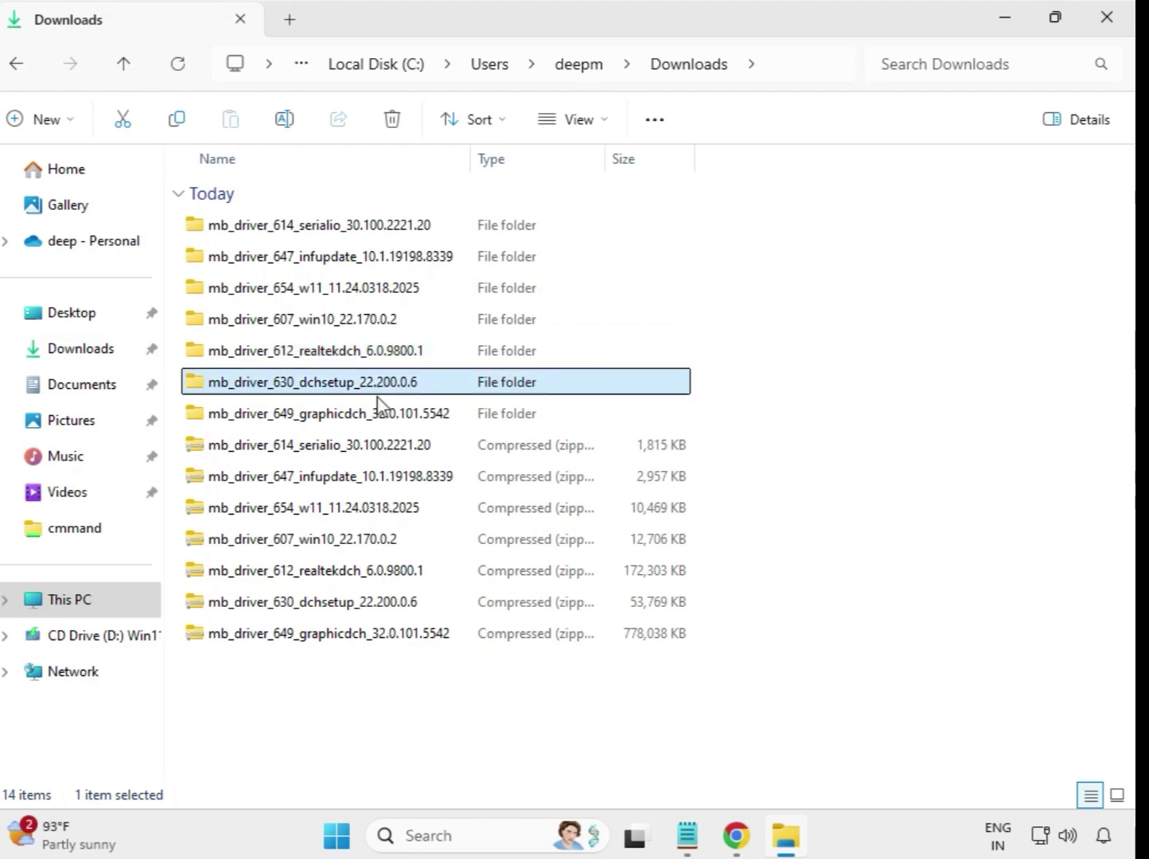
left_click(384, 418)
left_click(389, 397)
double_click(370, 389)
left_click(309, 233)
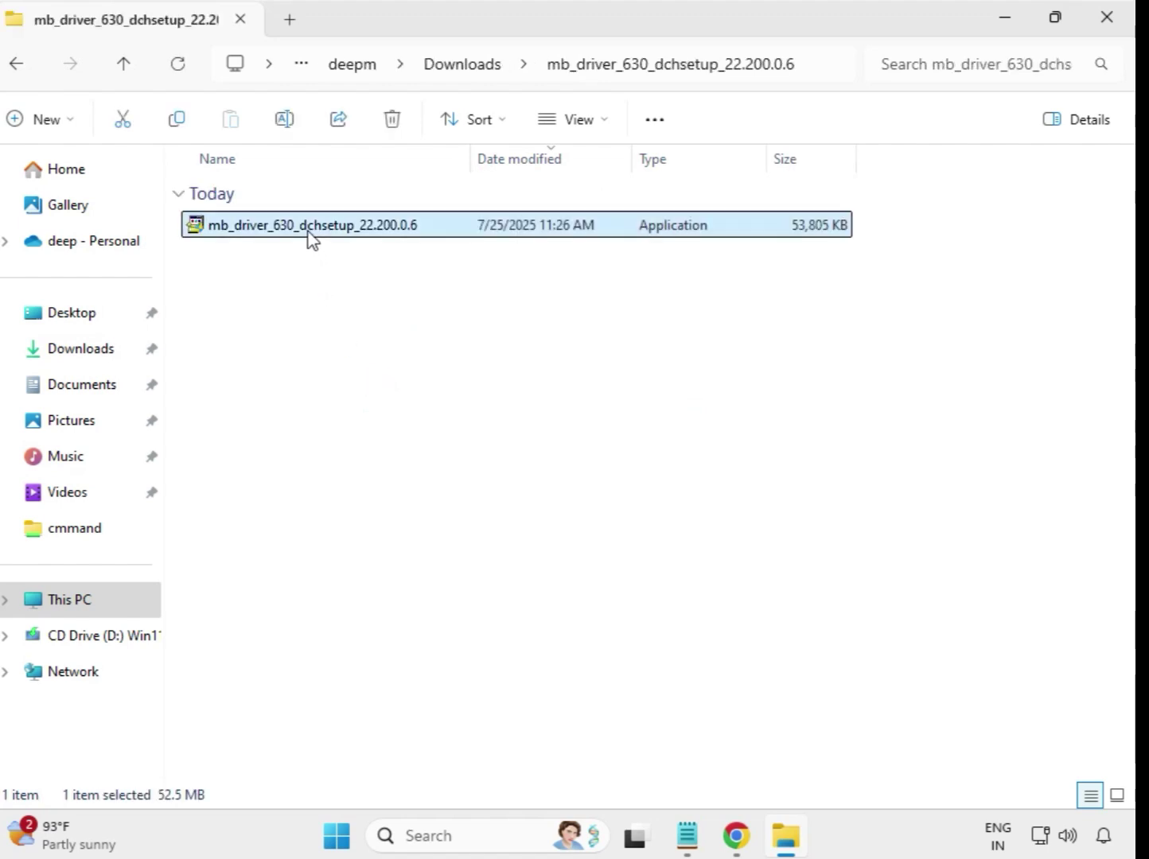
right_click(309, 232)
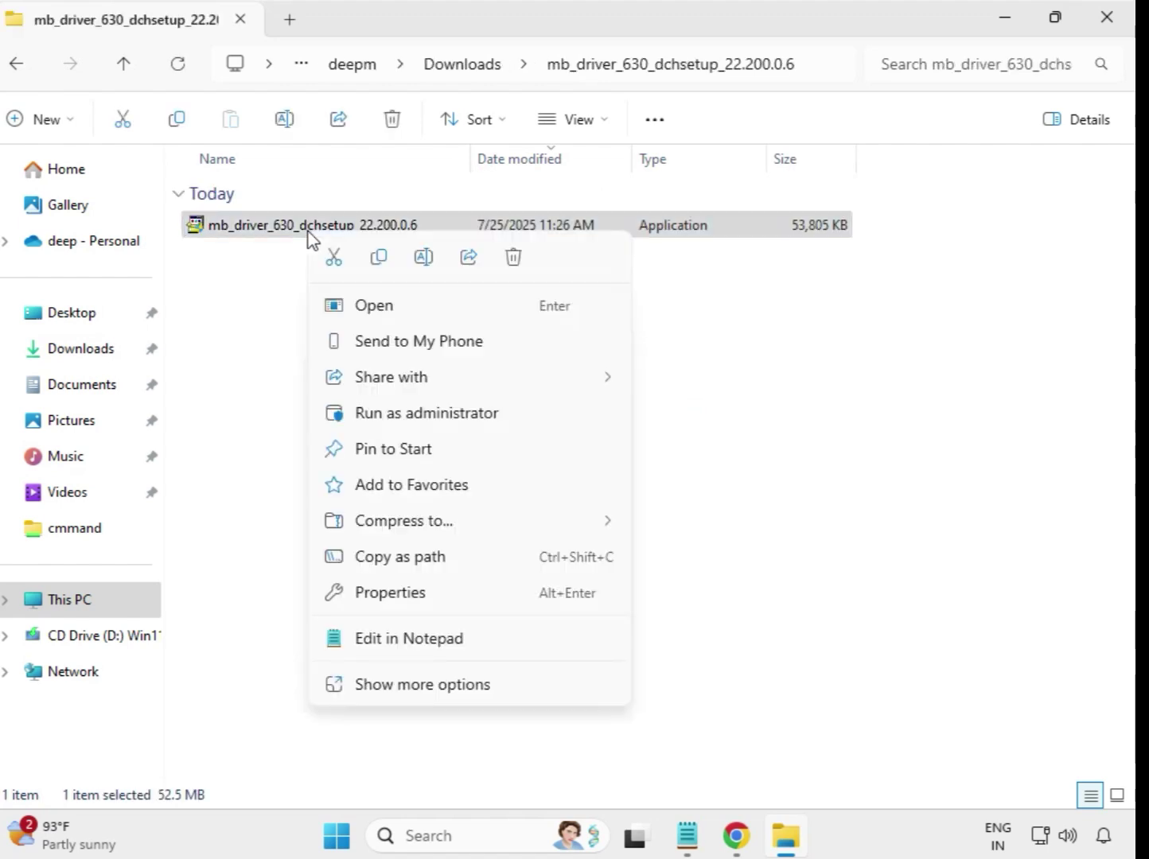
left_click(434, 410)
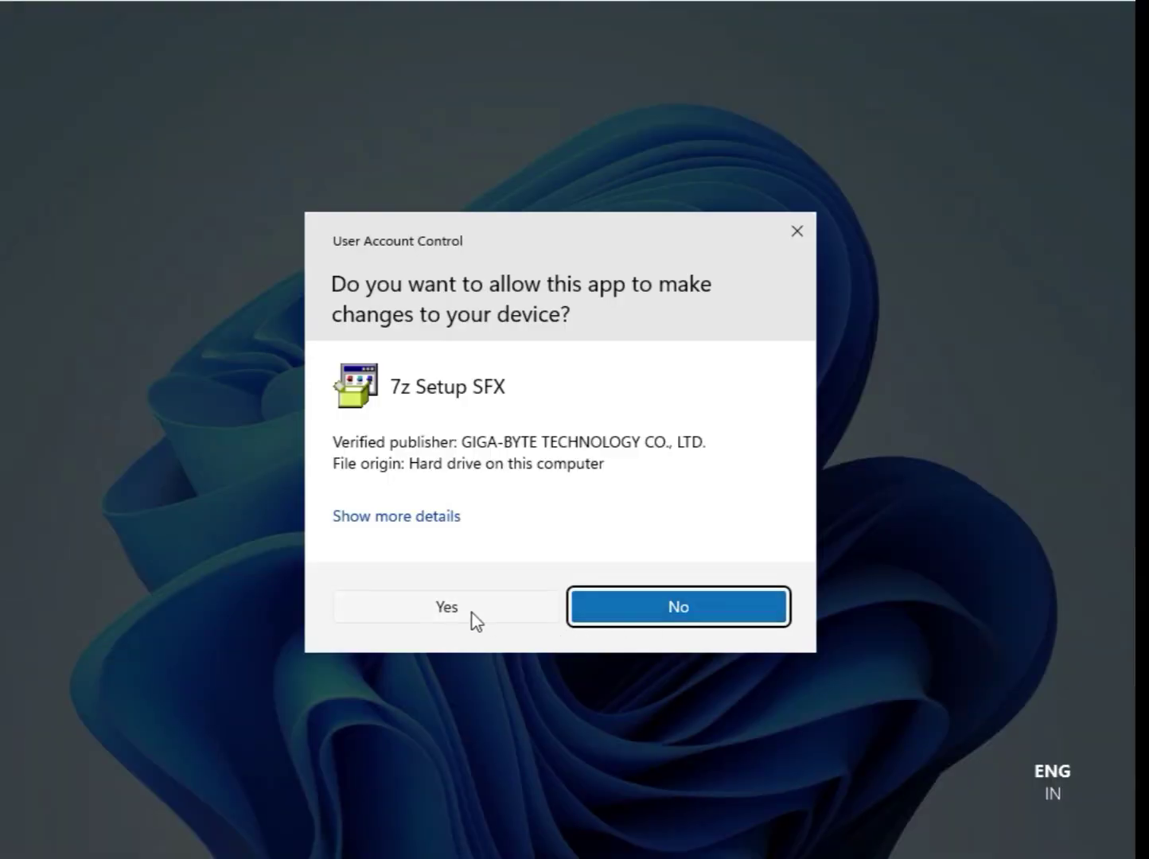
left_click(474, 618)
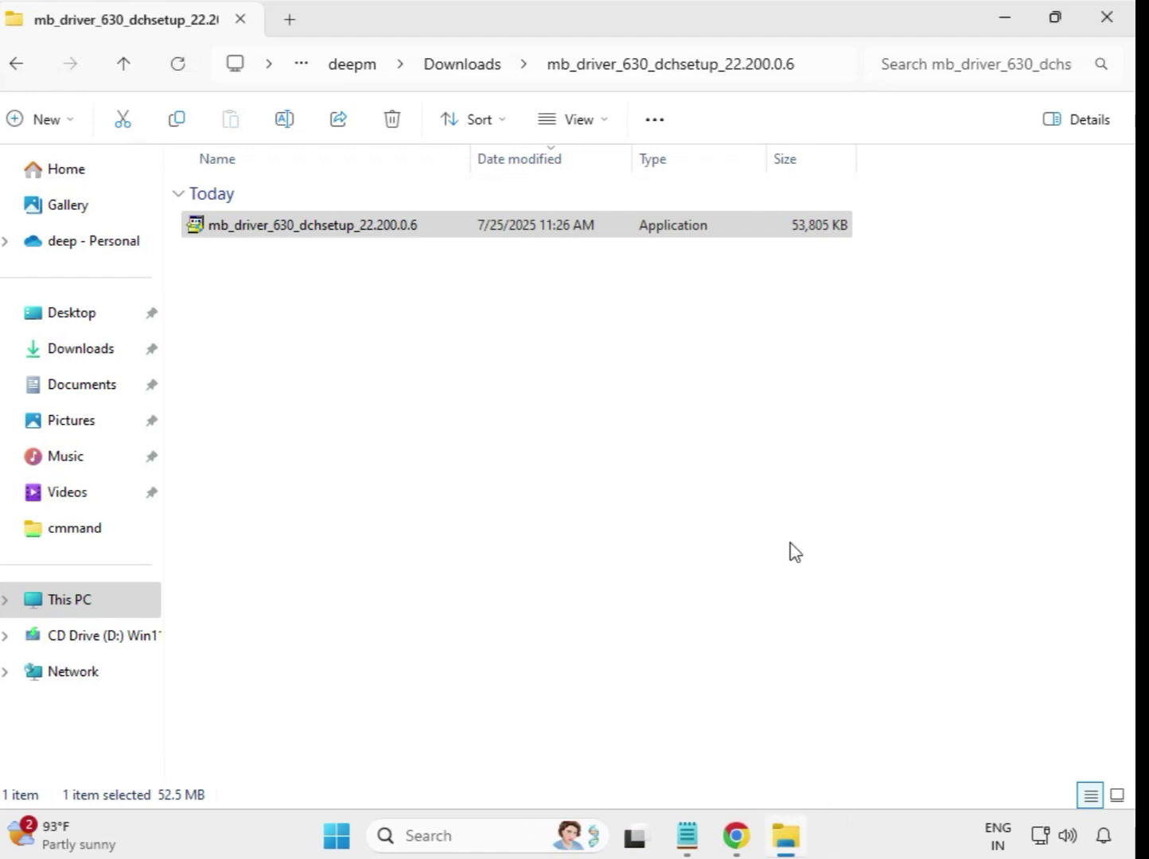
Return to Downloads, run the mb_driver_649_graphicdch_32.0.101.5542 installer from its extracted folder as administrator, and allow its changes.
left_click(465, 65)
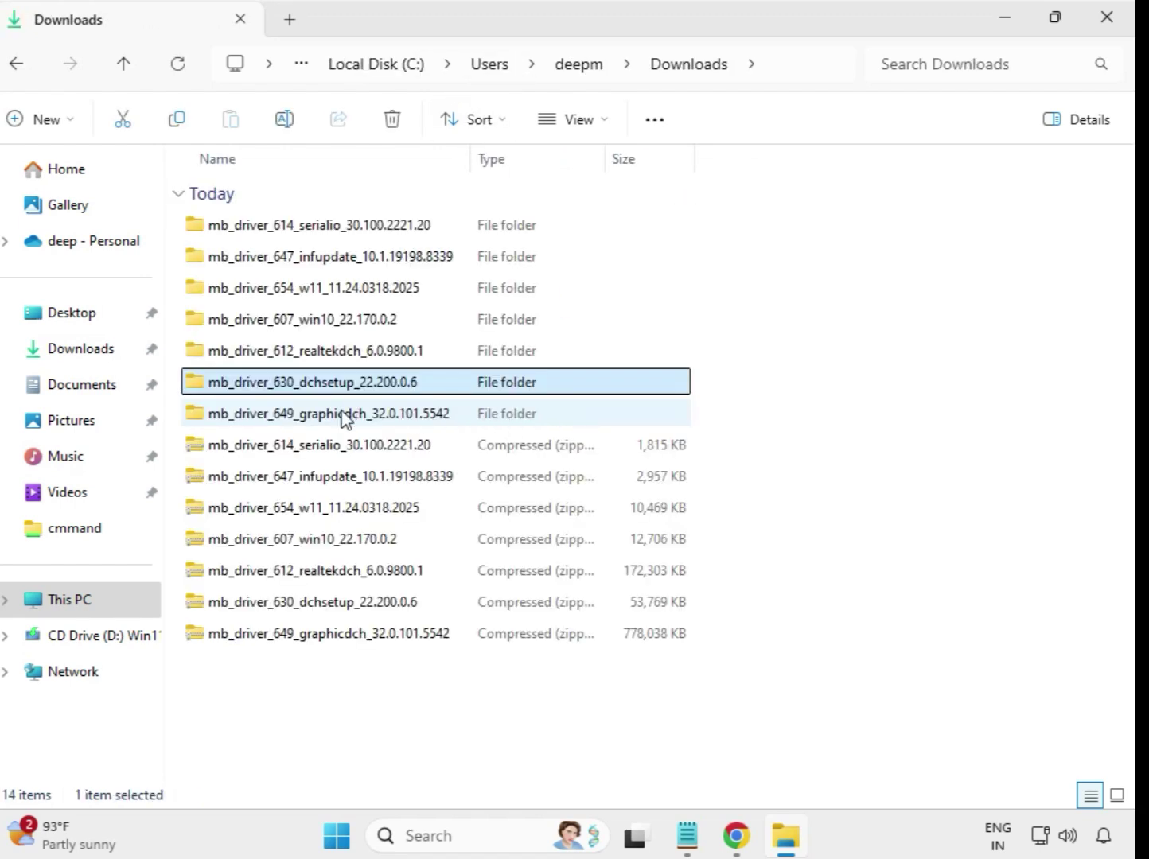
left_click(350, 417)
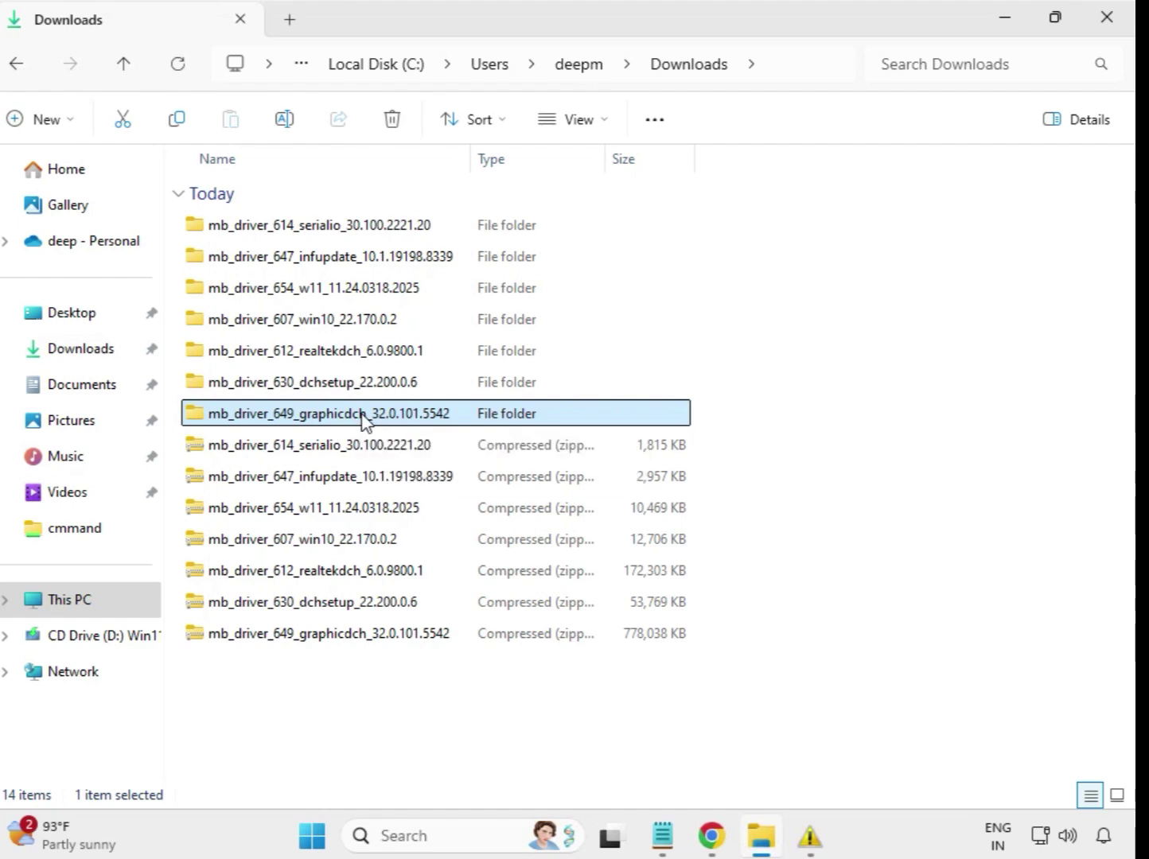
double_click(359, 420)
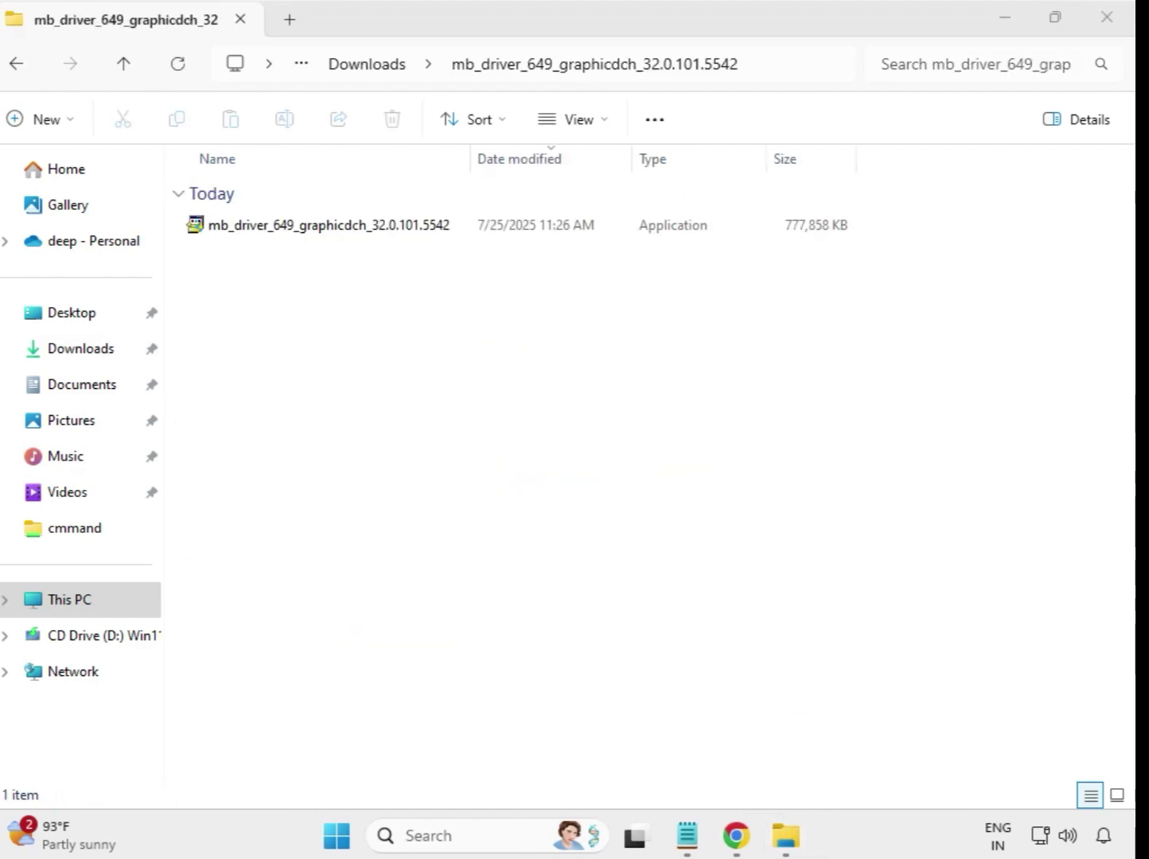
left_click(368, 227)
right_click(382, 239)
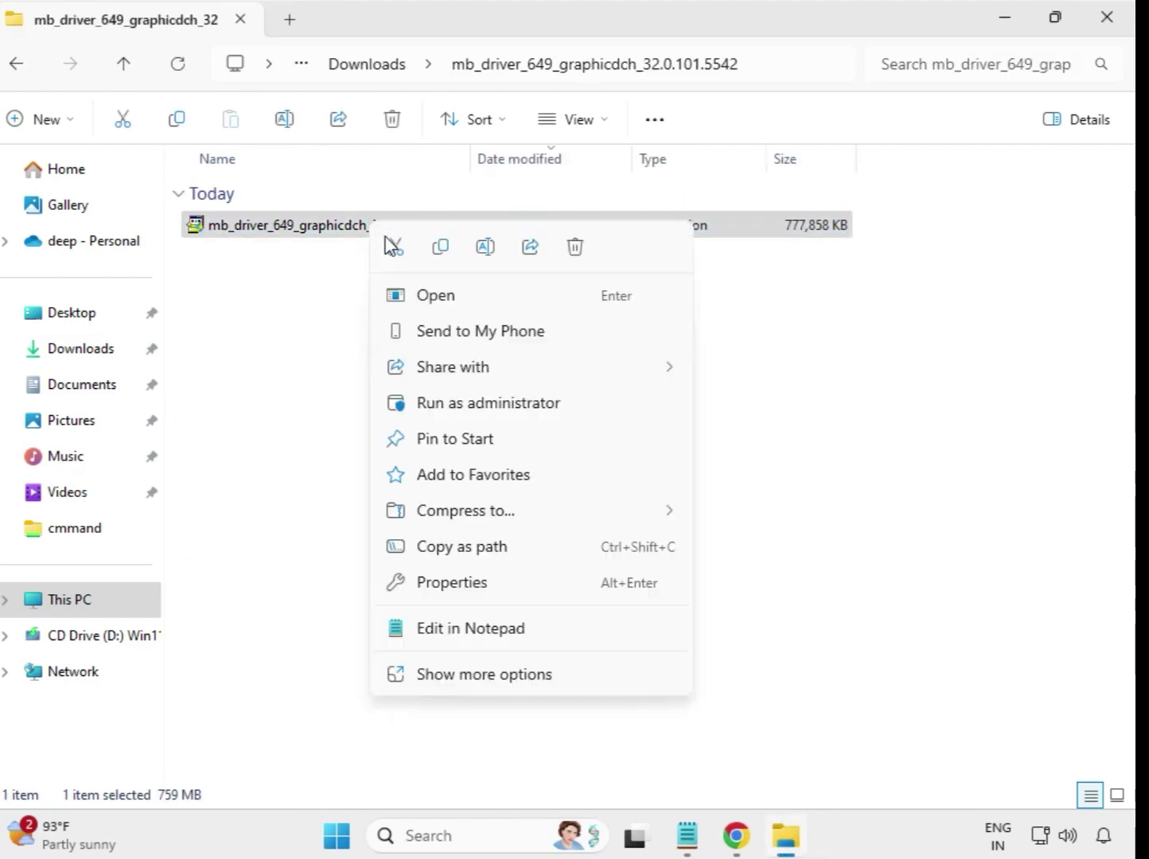
left_click(482, 404)
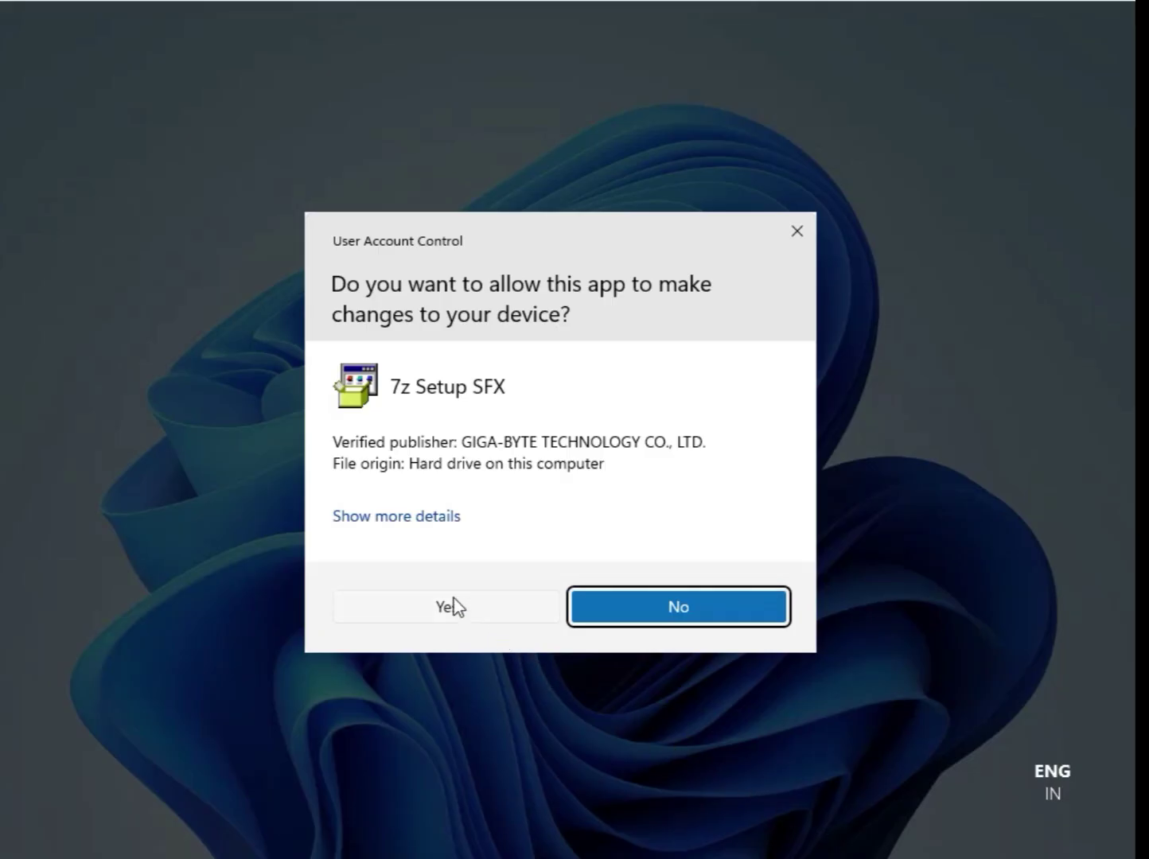
left_click(449, 606)
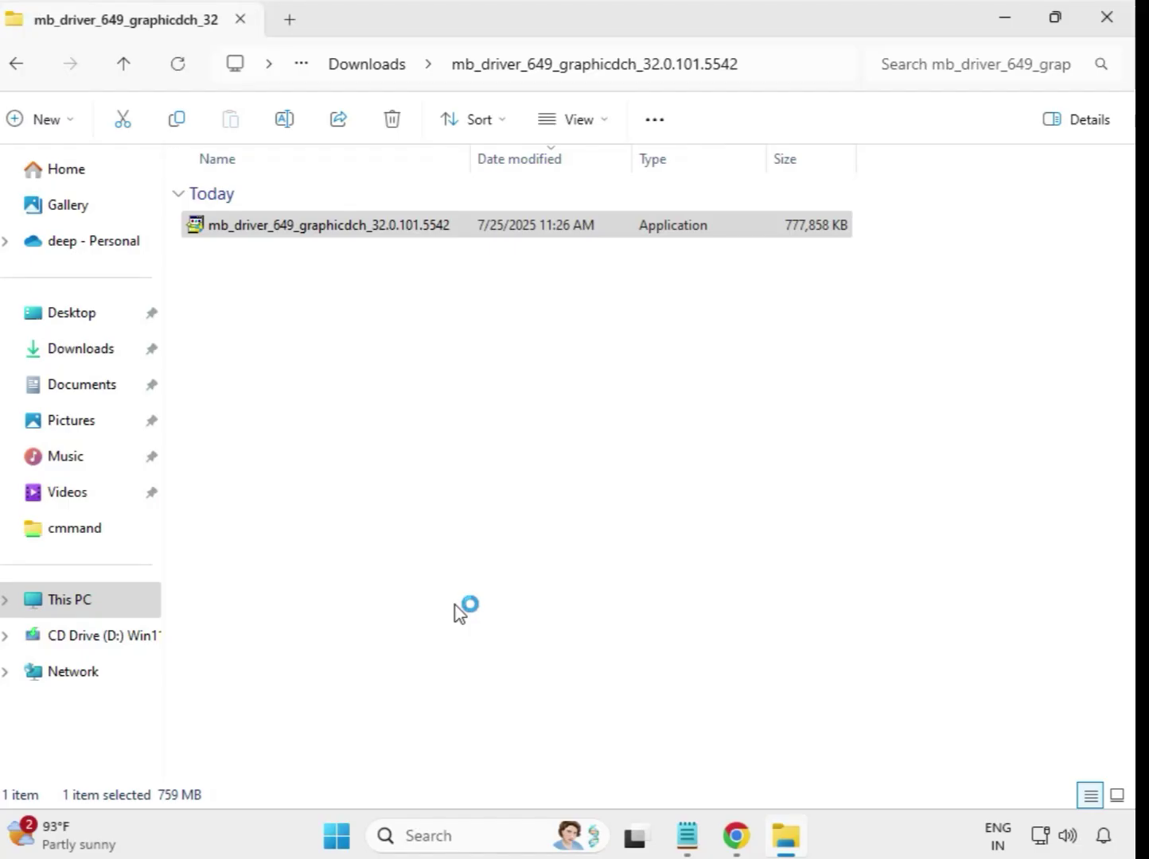